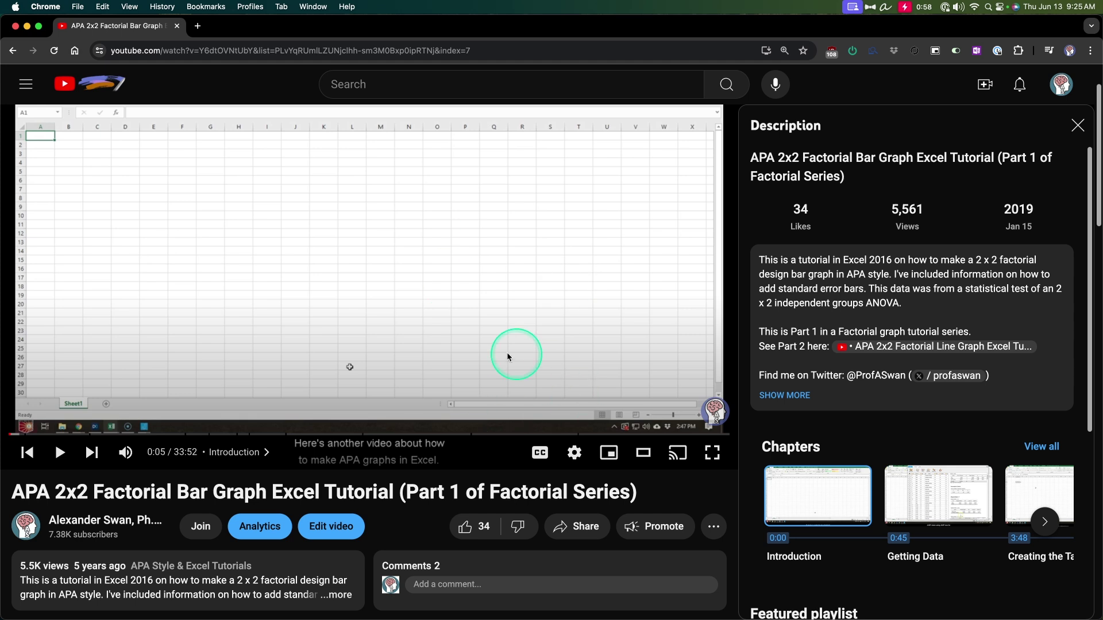
Check which playback quality options are available for the video.
{"action": "left_click", "coordinate": [581, 456]}
{"action": "left_click", "coordinate": [648, 408]}
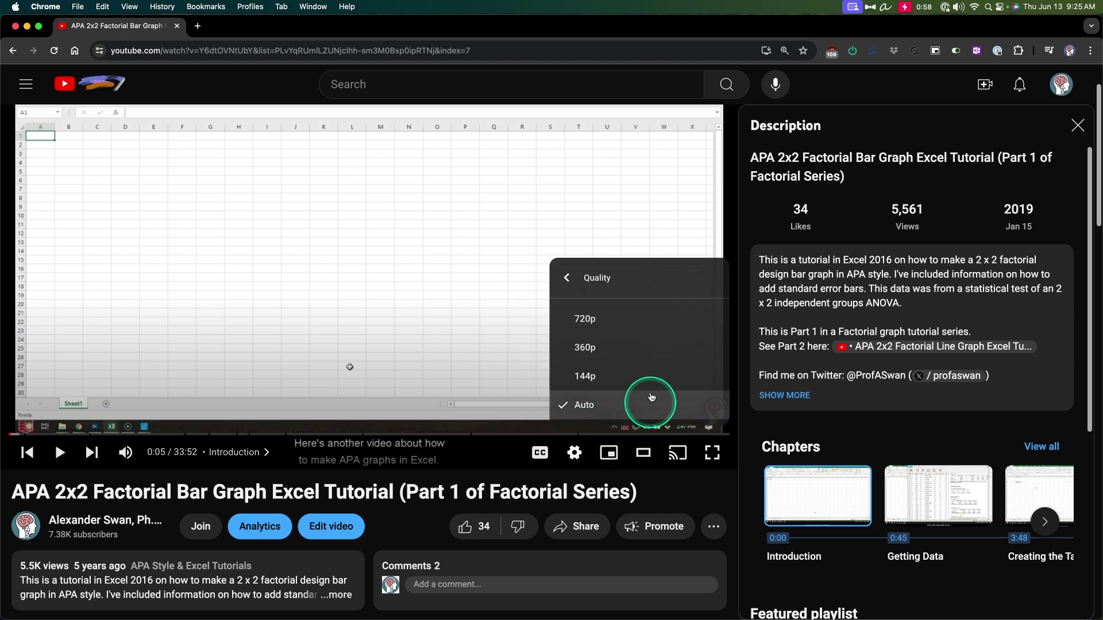
{"action": "left_click", "coordinate": [591, 471]}
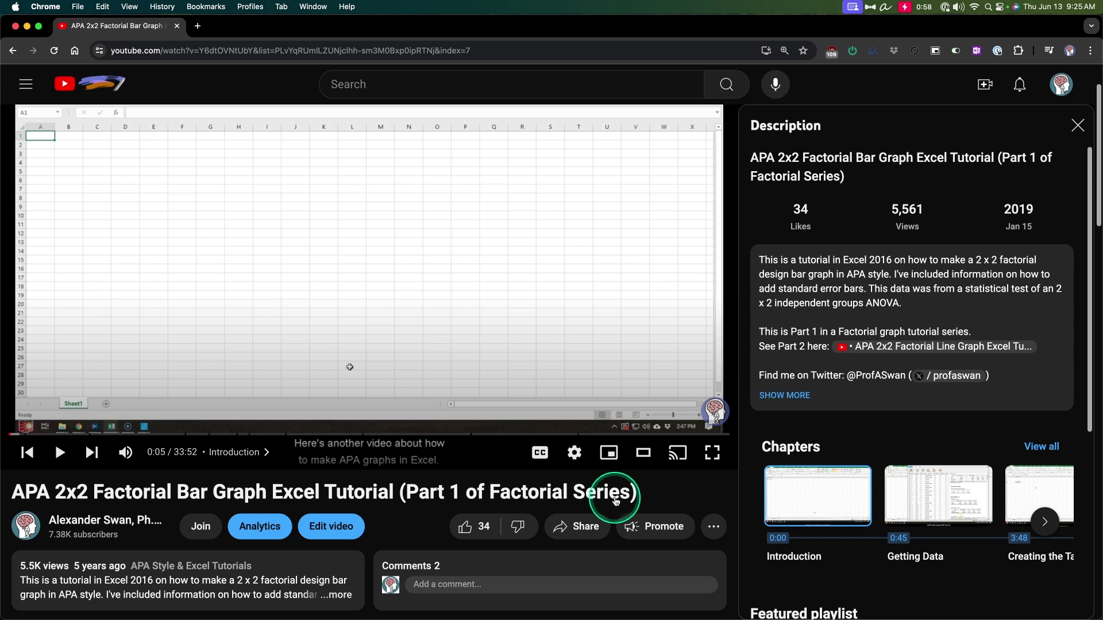
Switch to Excel, enter the headers Math Skills in C5 and Confidence Building in D5, and adjust both columns' widths to fit.
{"action": "key", "text": "super+Tab"}
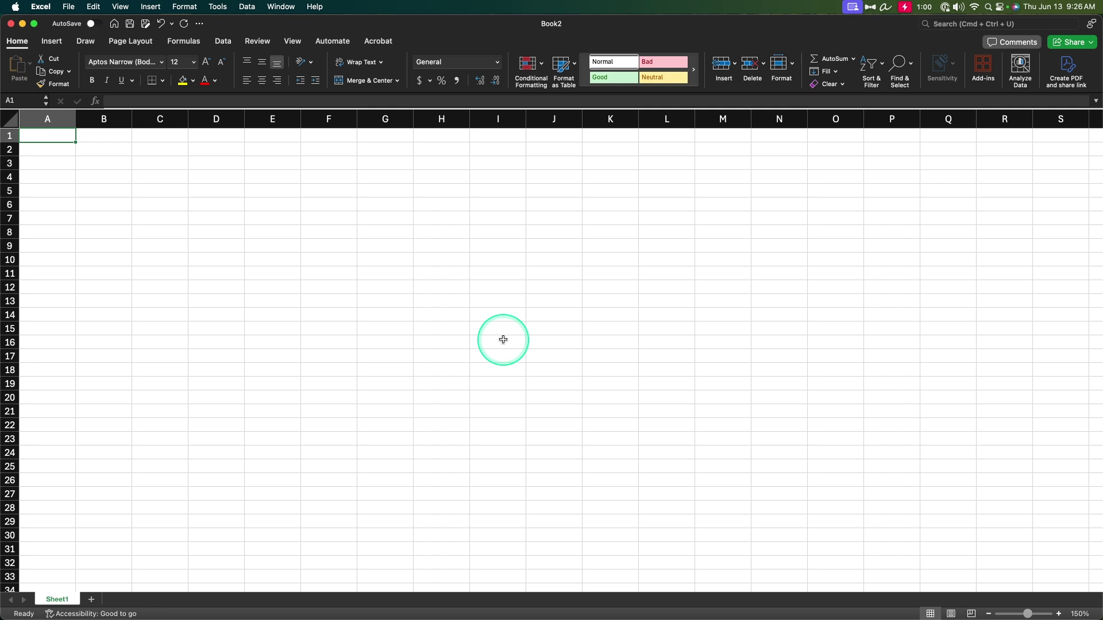
{"action": "left_click", "coordinate": [156, 190]}
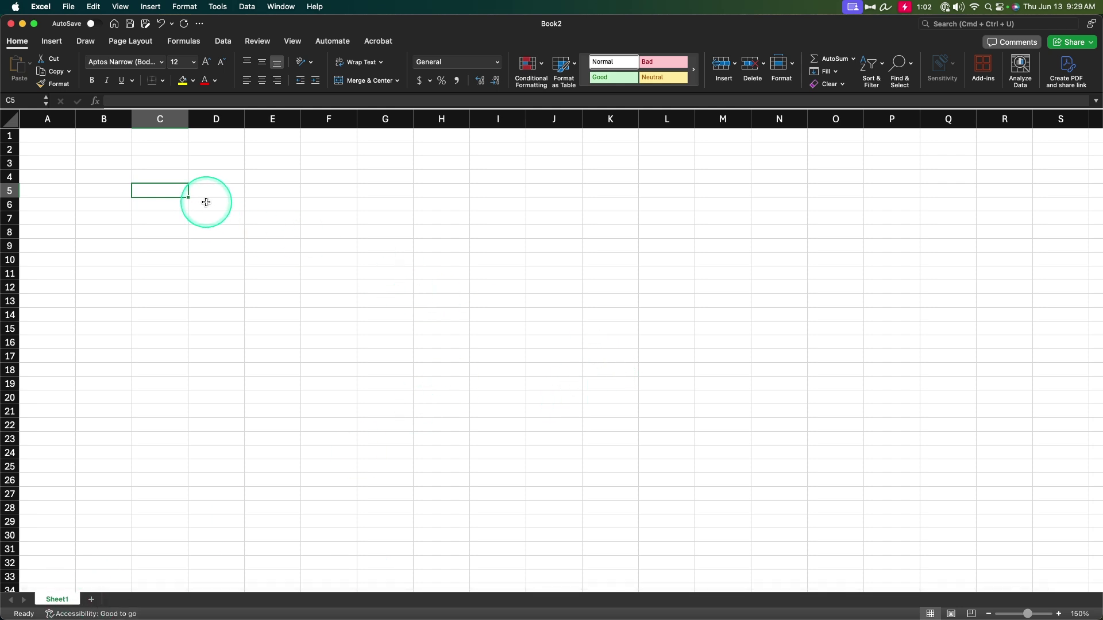
{"action": "type", "text": "Math Skills"}
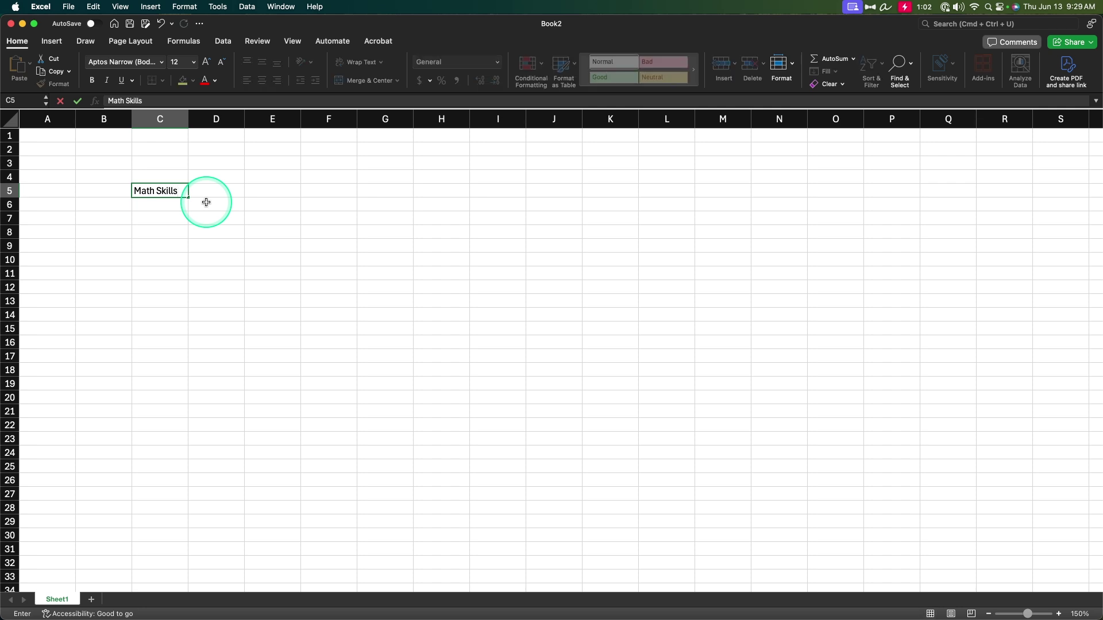
{"action": "key", "text": "Tab"}
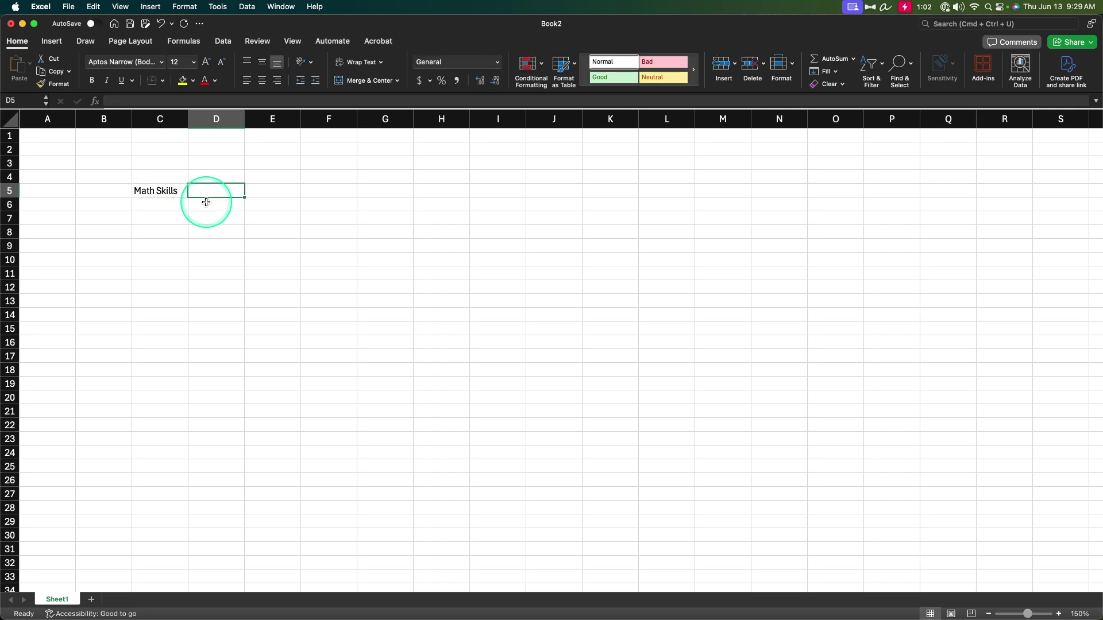
{"action": "type", "text": "Confiudence Building"}
{"action": "key", "text": "Tab"}
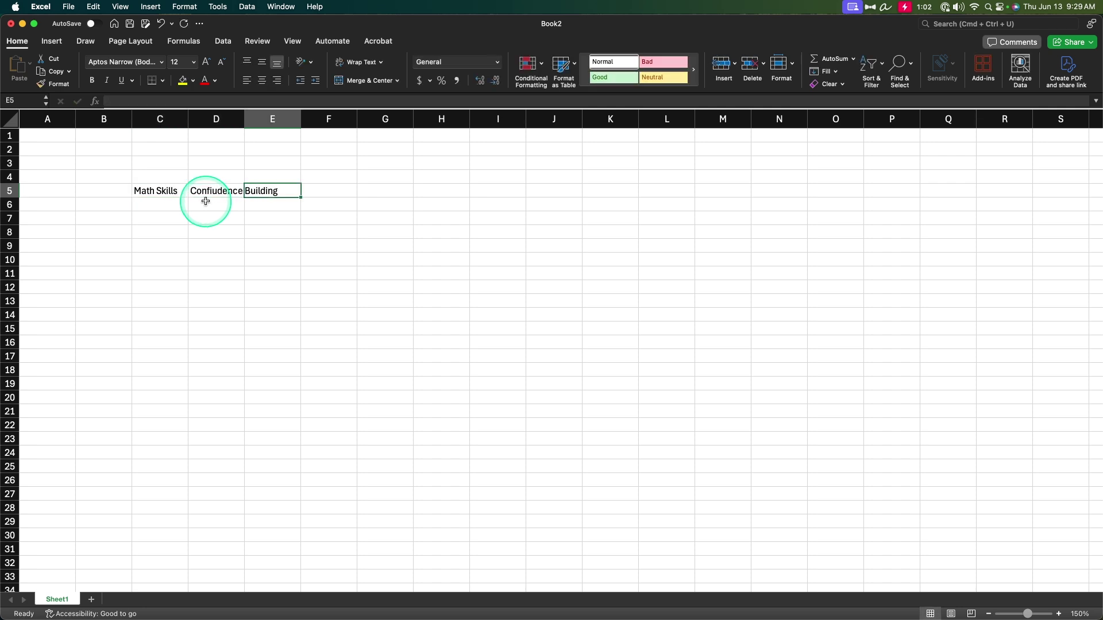
{"action": "double_click", "coordinate": [219, 190]}
{"action": "key", "text": "BackSpace"}
{"action": "key", "text": "Tab"}
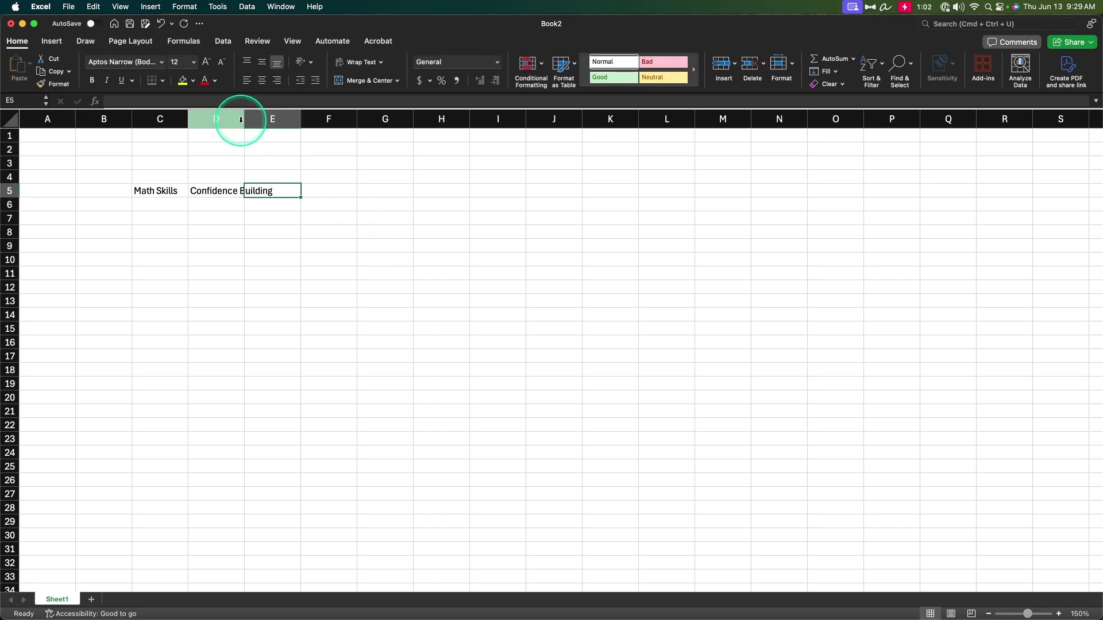
{"action": "left_click_drag", "start_coordinate": [241, 120], "coordinate": [275, 170]}
{"action": "left_click_drag", "start_coordinate": [189, 119], "coordinate": [165, 152]}
Enter the row labels Men in B6 and Women in B7.
{"action": "left_click", "coordinate": [113, 197]}
{"action": "type", "text": "Men"}
{"action": "key", "text": "Tab"}
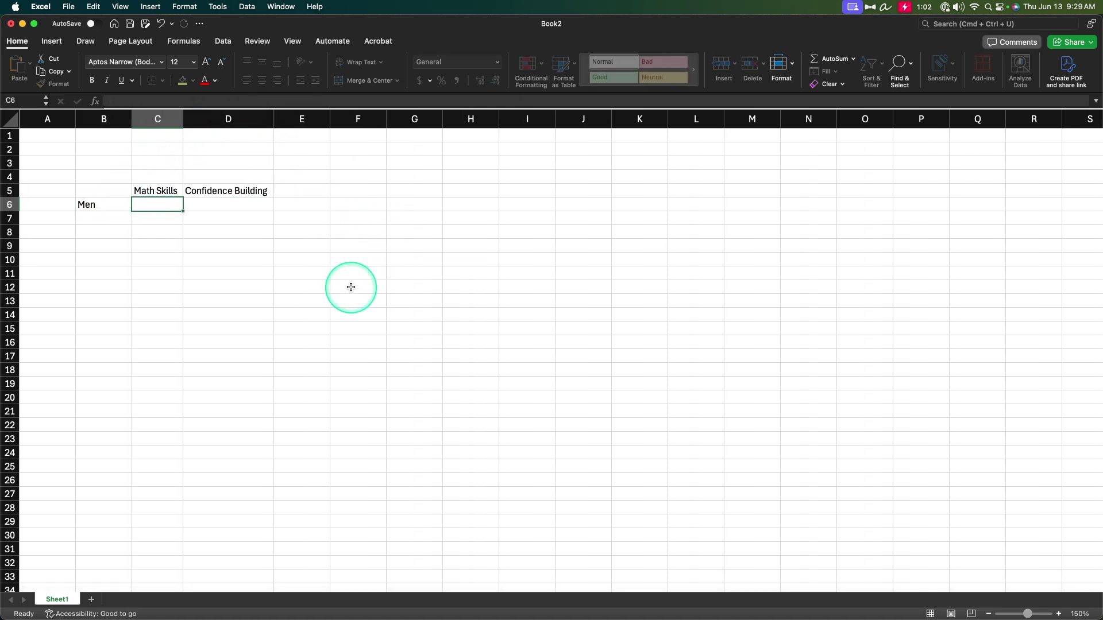
{"action": "key", "text": "Return"}
{"action": "type", "text": "Women"}
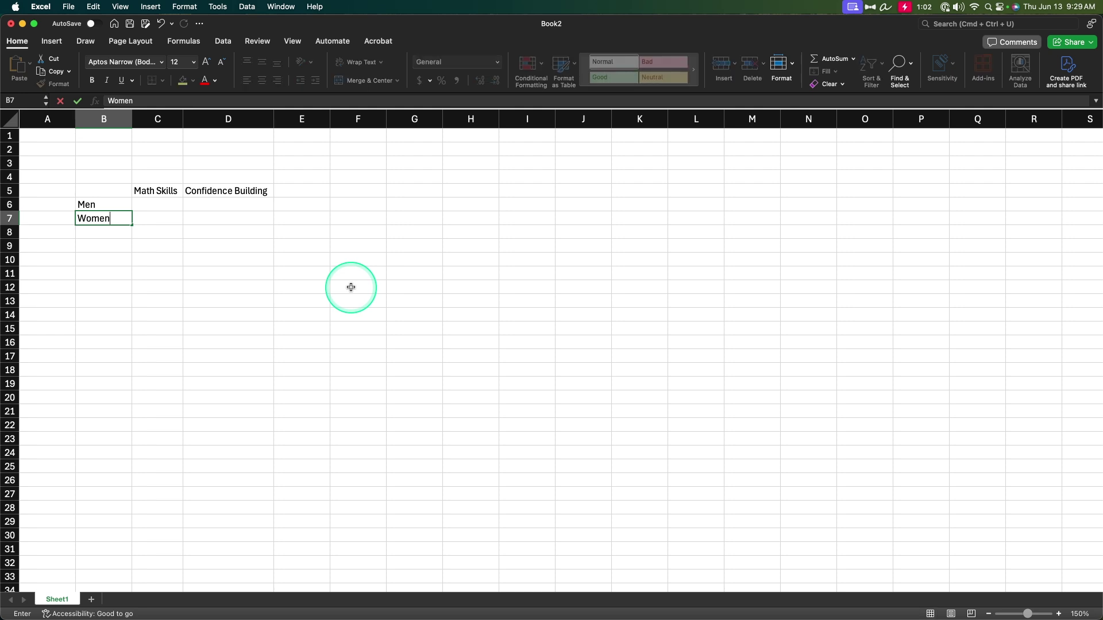
{"action": "key", "text": "Tab"}
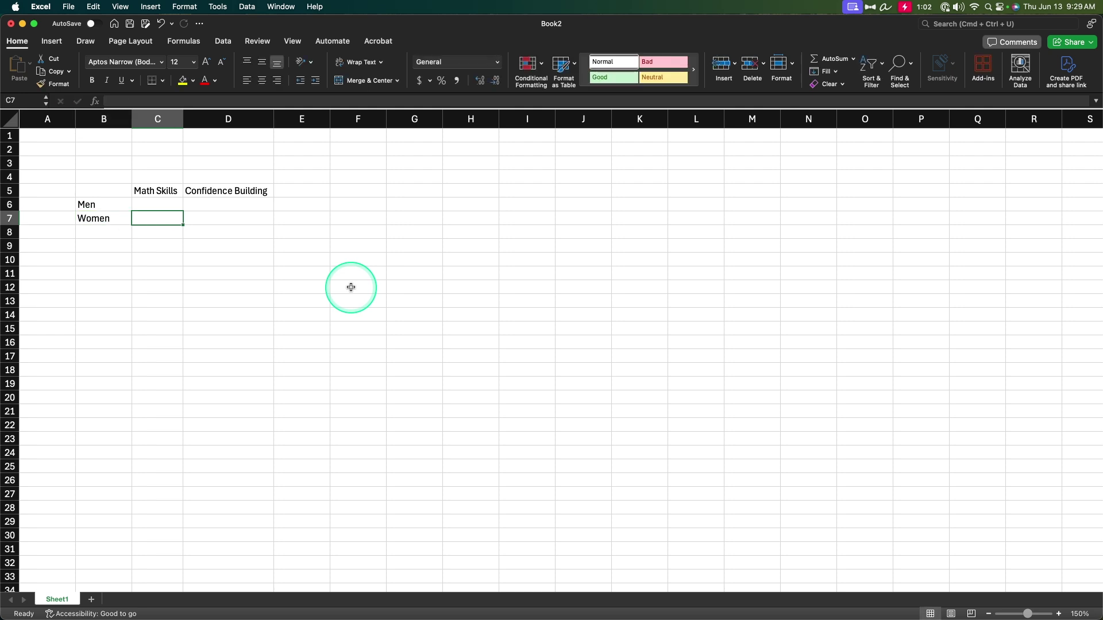
Enter the values for Men: 70.13 under Math Skills and 63.71 under Confidence Building.
{"action": "key", "text": "Up"}
{"action": "type", "text": "70.13"}
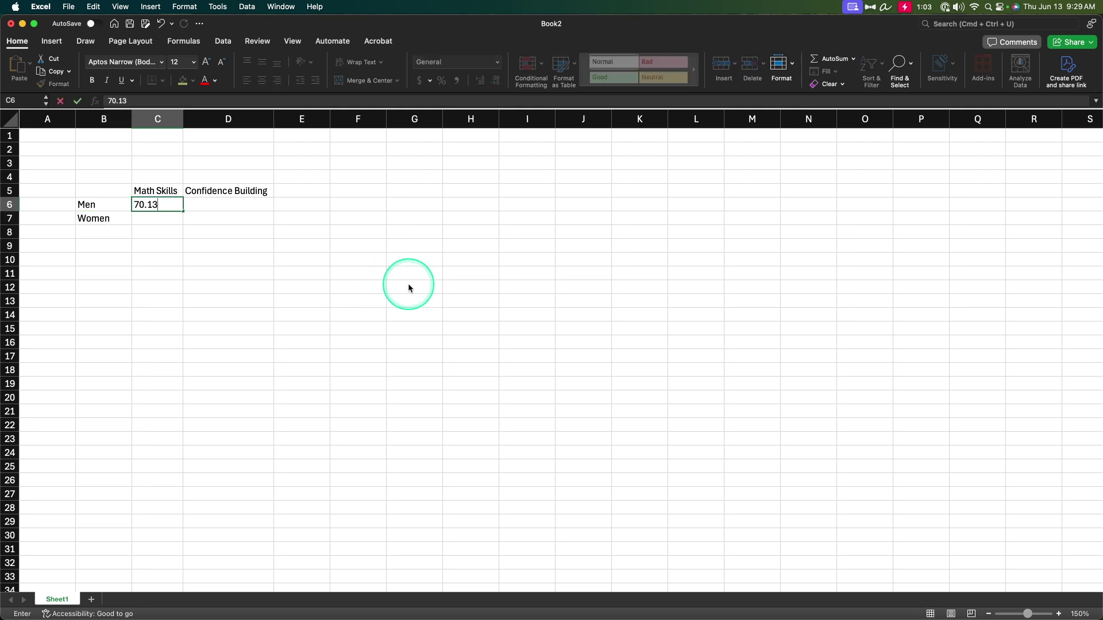
{"action": "key", "text": "Return"}
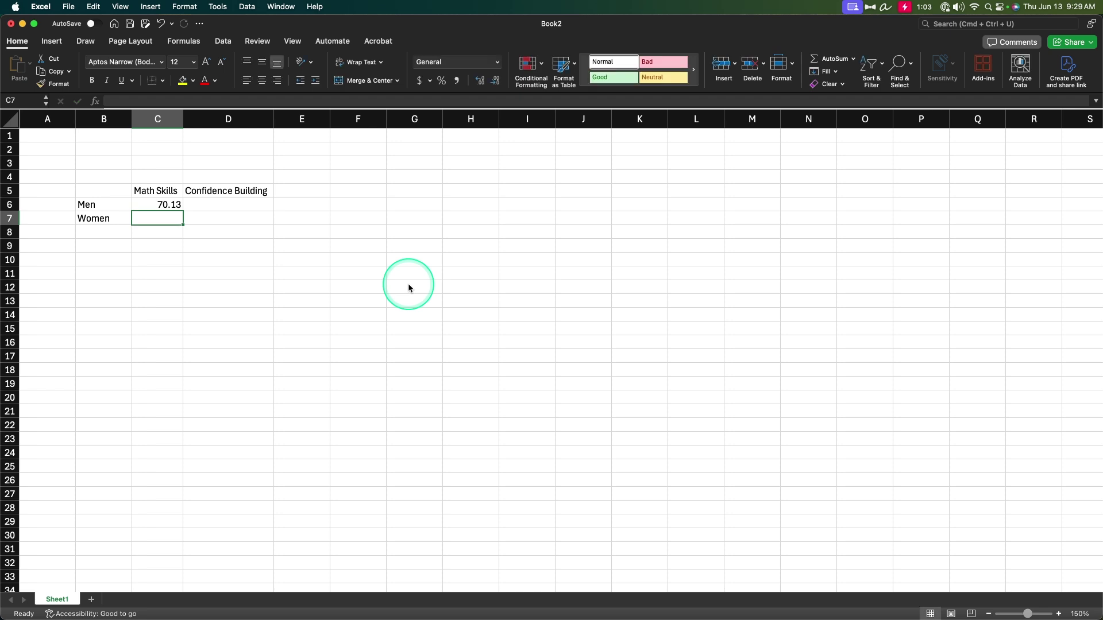
{"action": "key", "text": "Up"}
{"action": "key", "text": "Right"}
{"action": "type", "text": "63."}
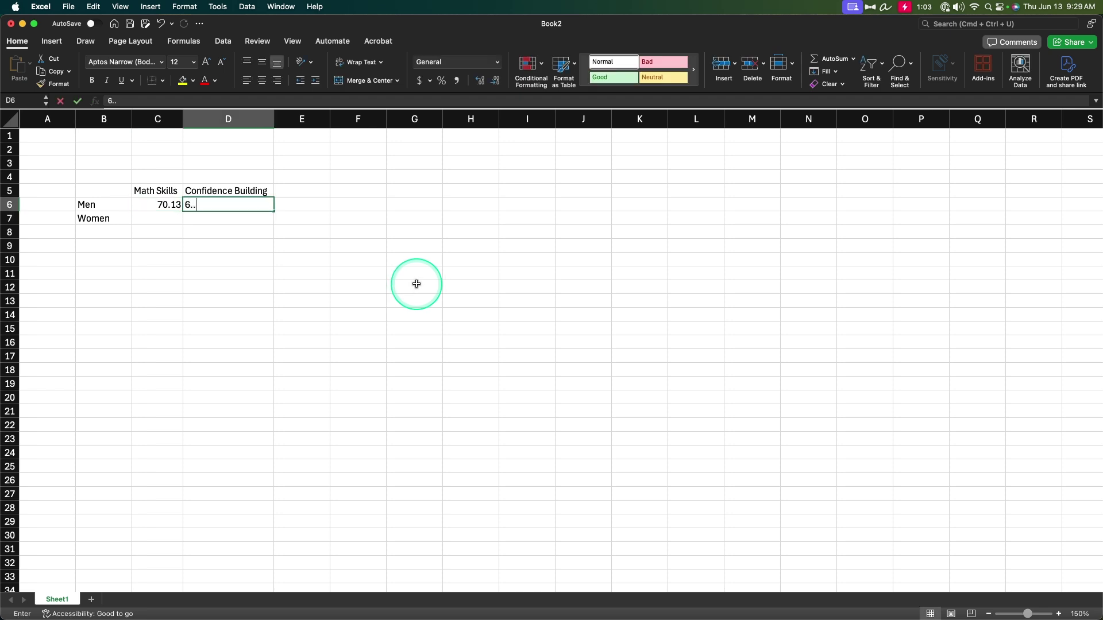
{"action": "type", "text": "71"}
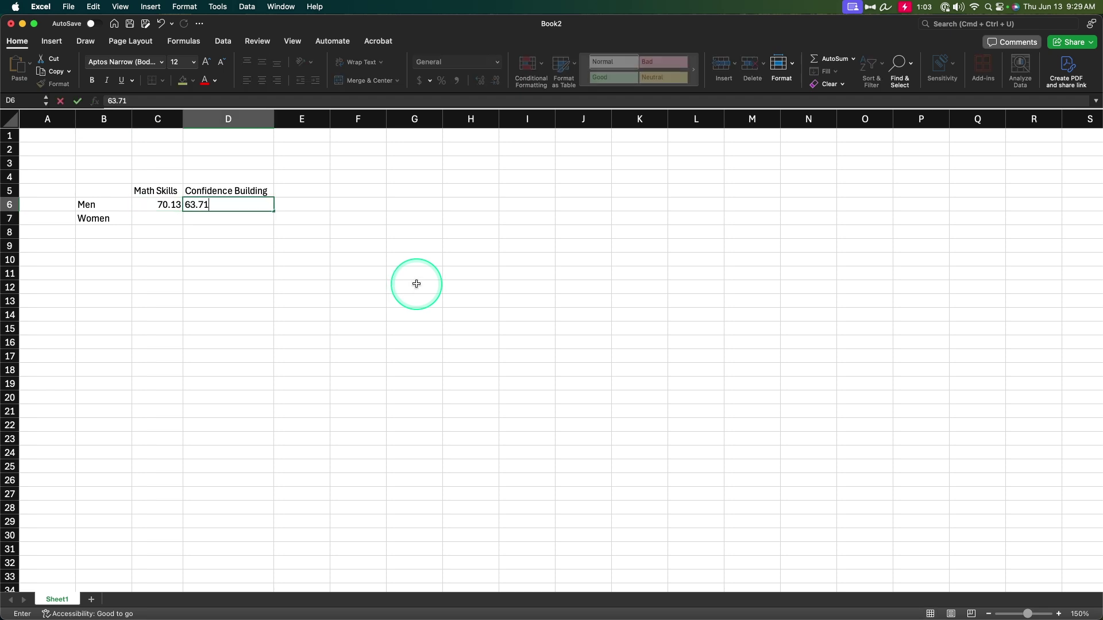
{"action": "key", "text": "Return"}
Enter the values for Women: 61.86 under Math Skills and 76.25 under Confidence Building.
{"action": "key", "text": "Left"}
{"action": "type", "text": "61.86"}
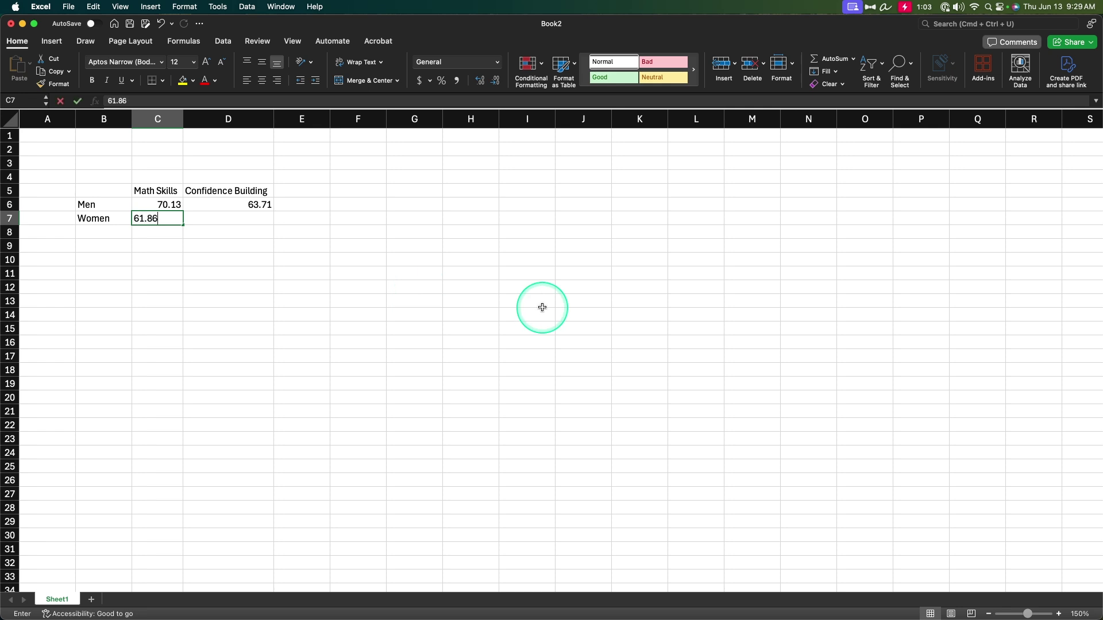
{"action": "key", "text": "Tab"}
{"action": "type", "text": "76.25"}
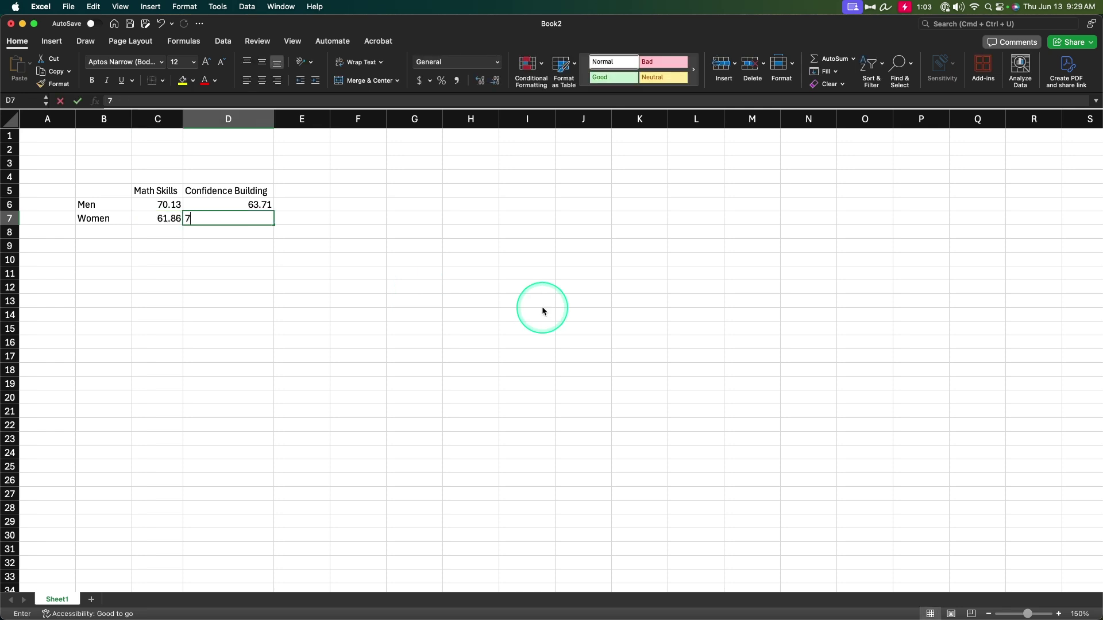
{"action": "key", "text": "Return"}
Enter the label Std Err in cell B10, below the table.
{"action": "key", "text": "Down"}
{"action": "key", "text": "Left"}
{"action": "key", "text": "Left"}
{"action": "key", "text": "Down"}
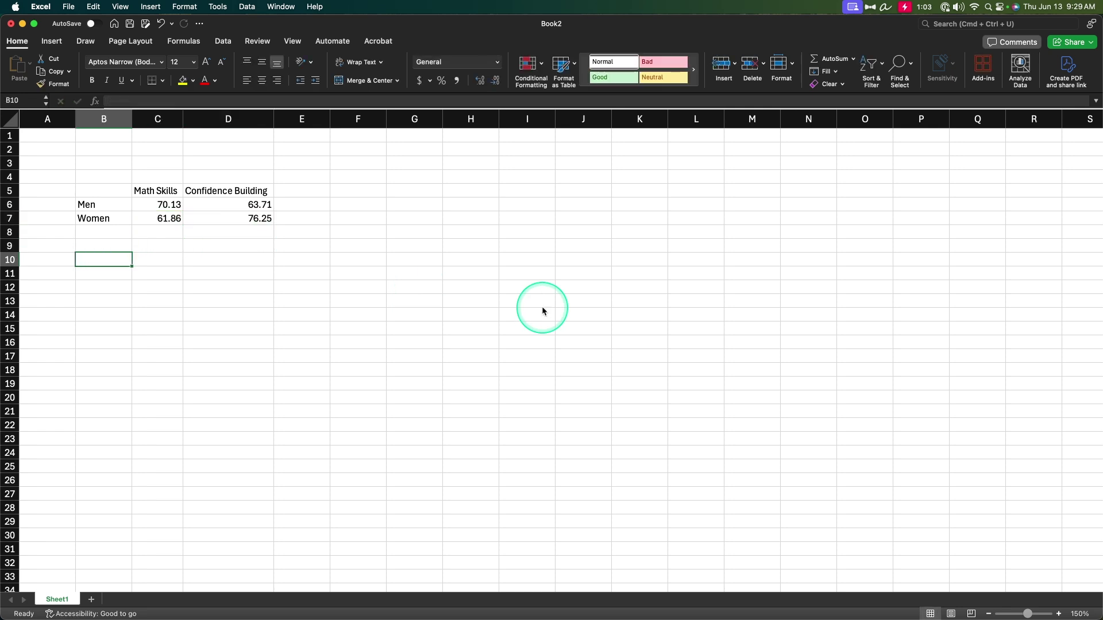
{"action": "type", "text": "Sr=td Err"}
{"action": "key", "text": "Left"}
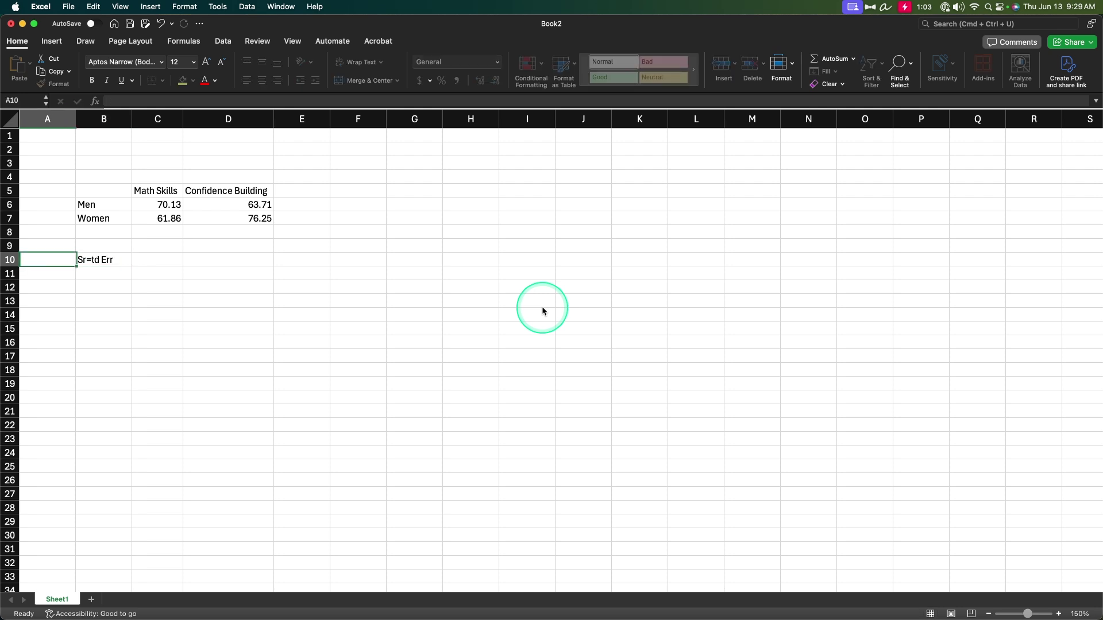
{"action": "key", "text": "Right"}
{"action": "left_click", "coordinate": [118, 100]}
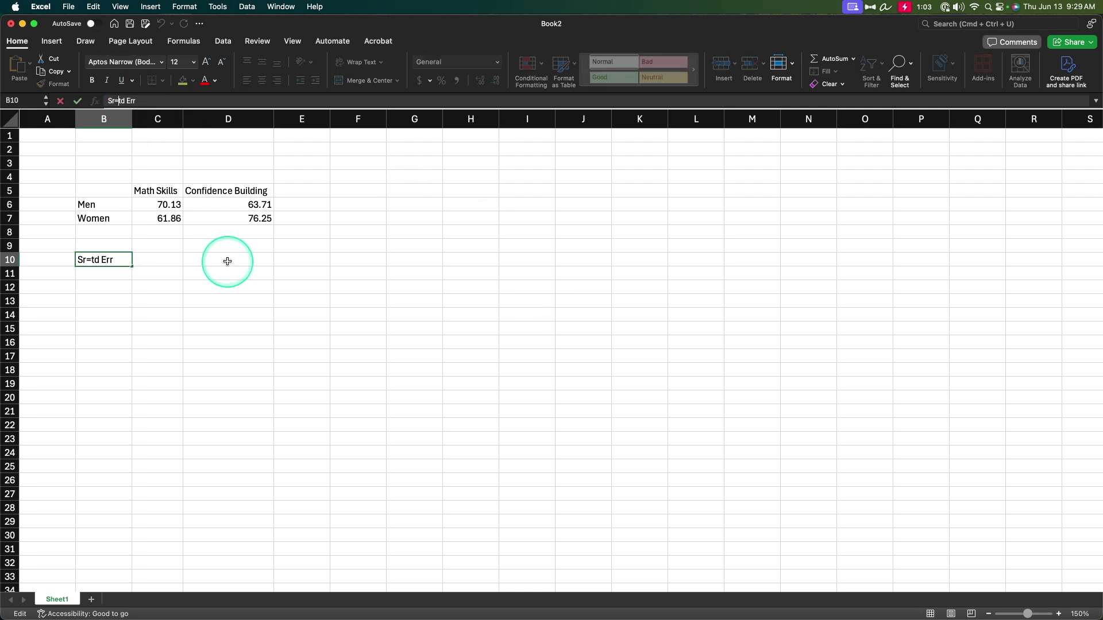
{"action": "key", "text": "BackSpace"}
{"action": "key", "text": "BackSpace"}
{"action": "key", "text": "Tab"}
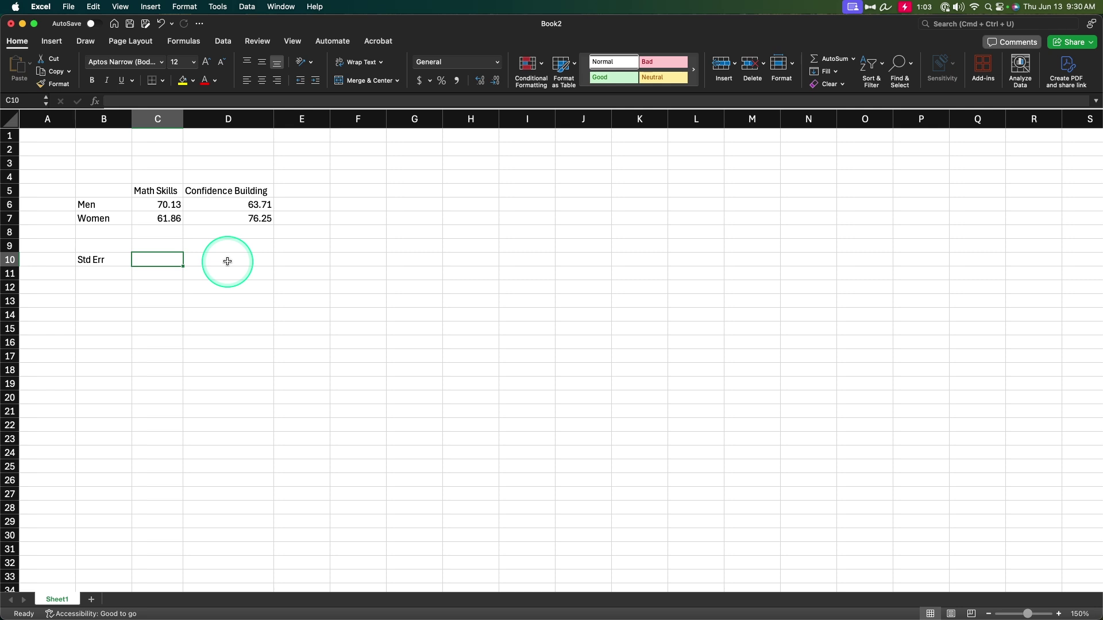
Enter the standard errors: 3.43 in C10 and D10, and 3.67 in C11 and D11.
{"action": "type", "text": "3.43"}
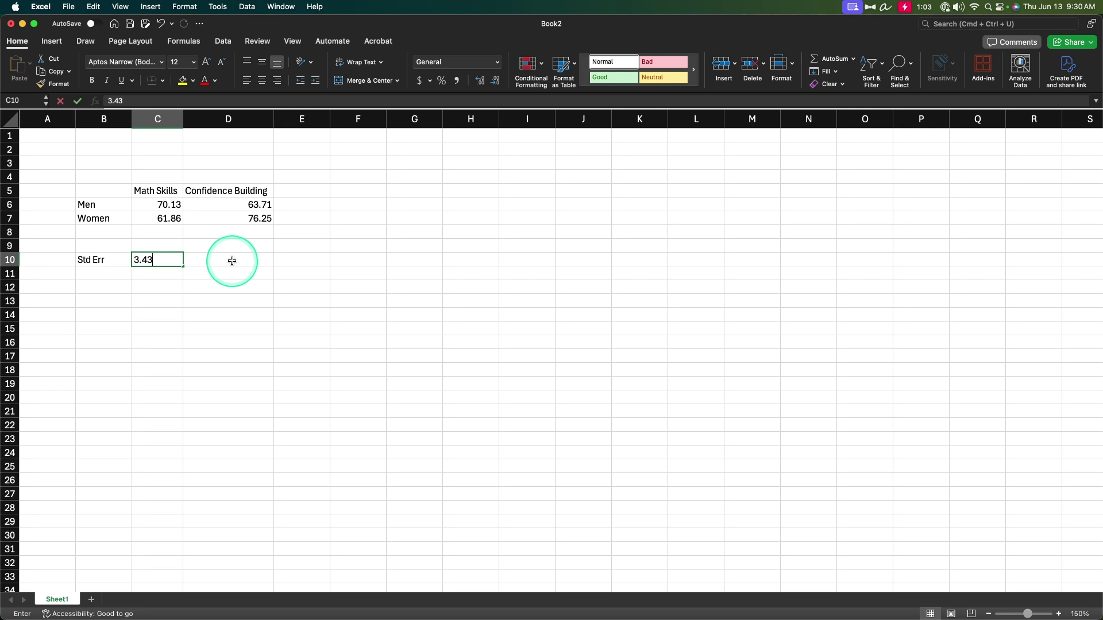
{"action": "left_click", "coordinate": [232, 264]}
{"action": "type", "text": "3.43"}
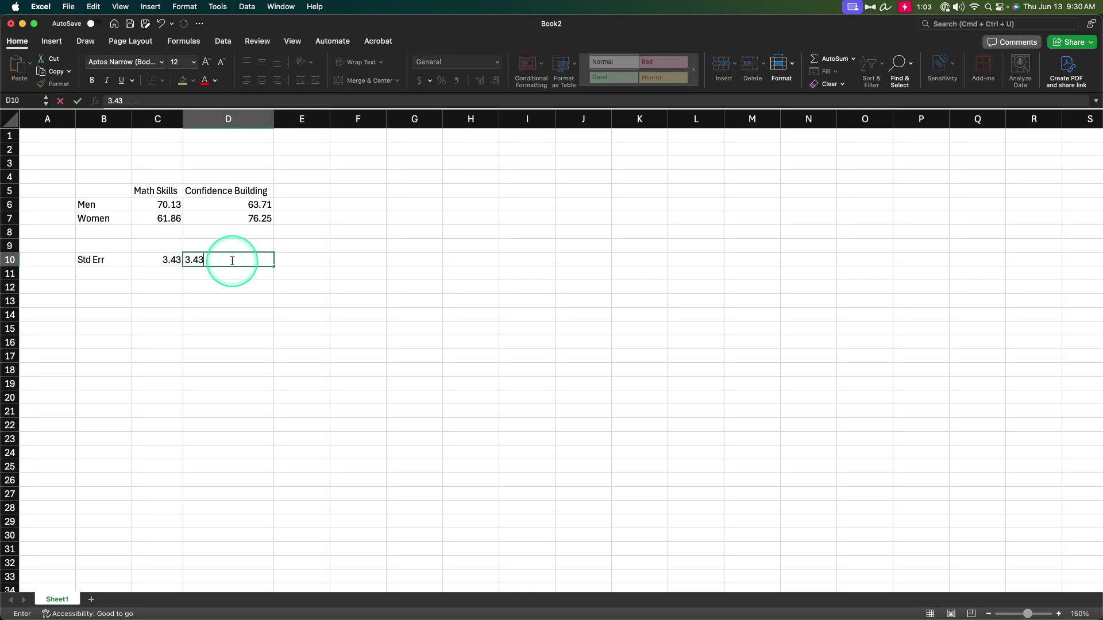
{"action": "key", "text": "Return"}
{"action": "key", "text": "Left"}
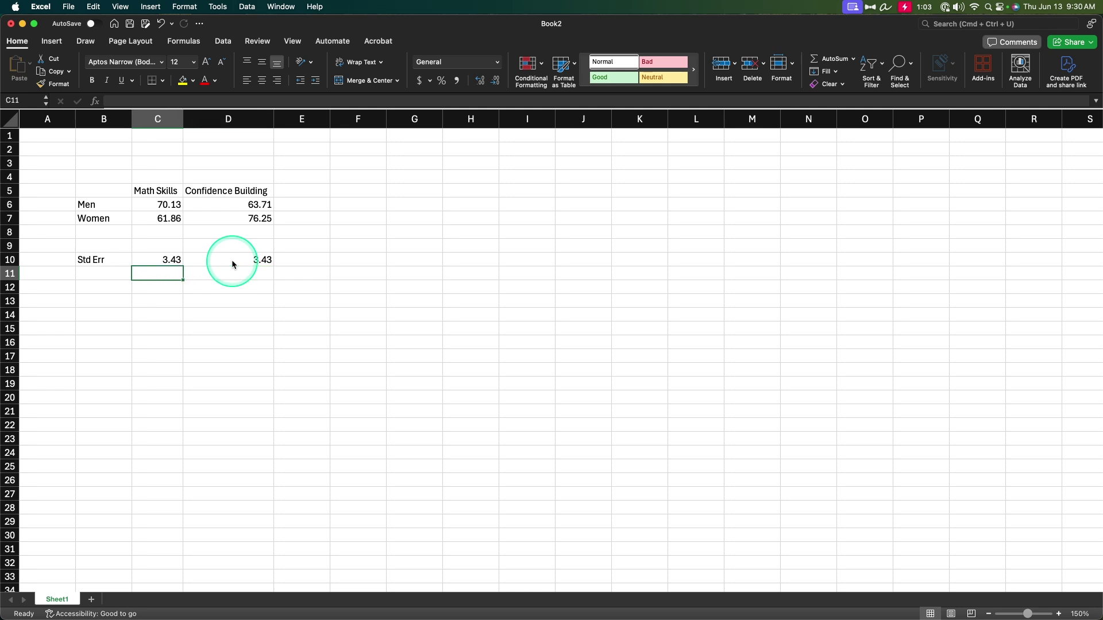
{"action": "type", "text": "3.67"}
{"action": "key", "text": "Tab"}
{"action": "type", "text": "3."}
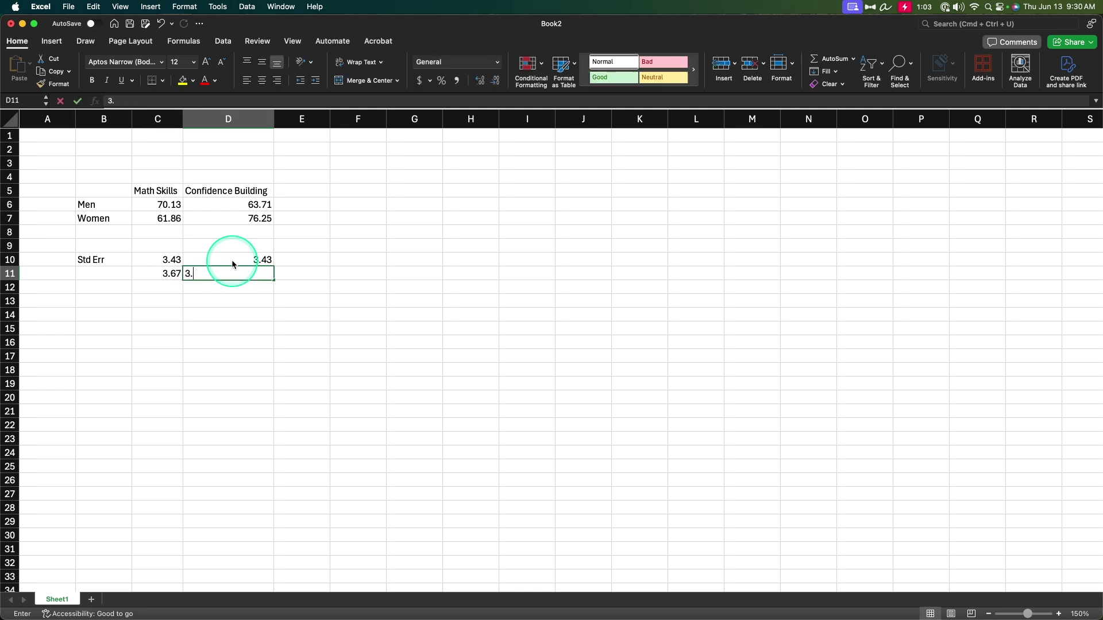
{"action": "type", "text": "67"}
{"action": "key", "text": "Return"}
{"action": "key", "text": "Up"}
{"action": "key", "text": "Up"}
{"action": "key", "text": "Up"}
{"action": "key", "text": "Up"}
{"action": "key", "text": "Up"}
{"action": "key", "text": "Up"}
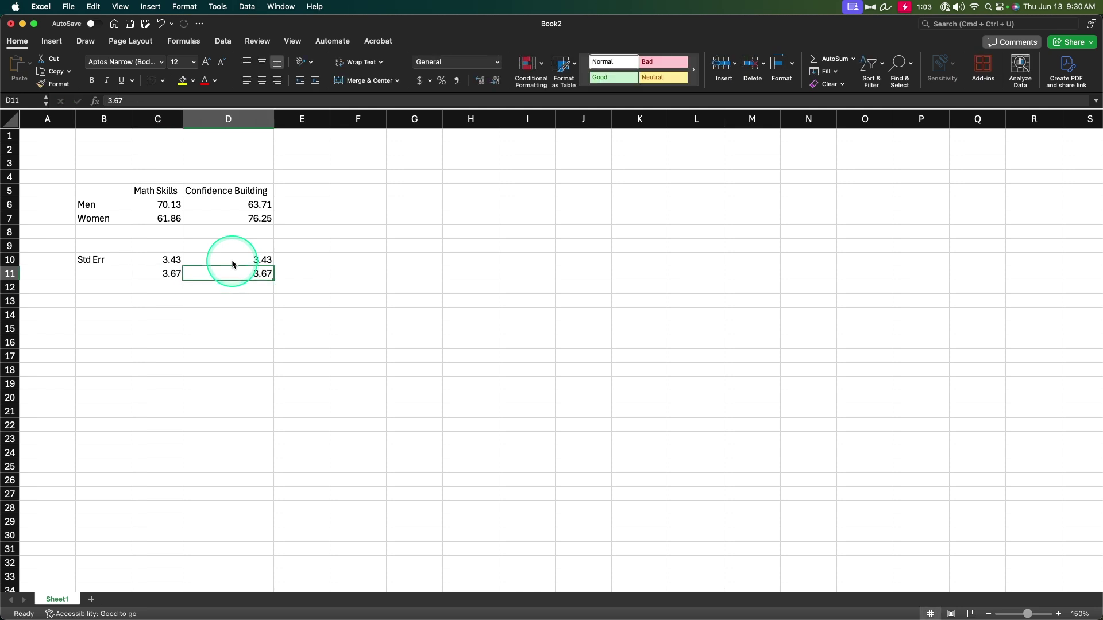
{"action": "key", "text": "Left"}
{"action": "key", "text": "Down"}
{"action": "key", "text": "Down"}
{"action": "key", "text": "Down"}
{"action": "key", "text": "Down"}
{"action": "key", "text": "Down"}
{"action": "key", "text": "Right"}
{"action": "key", "text": "Right"}
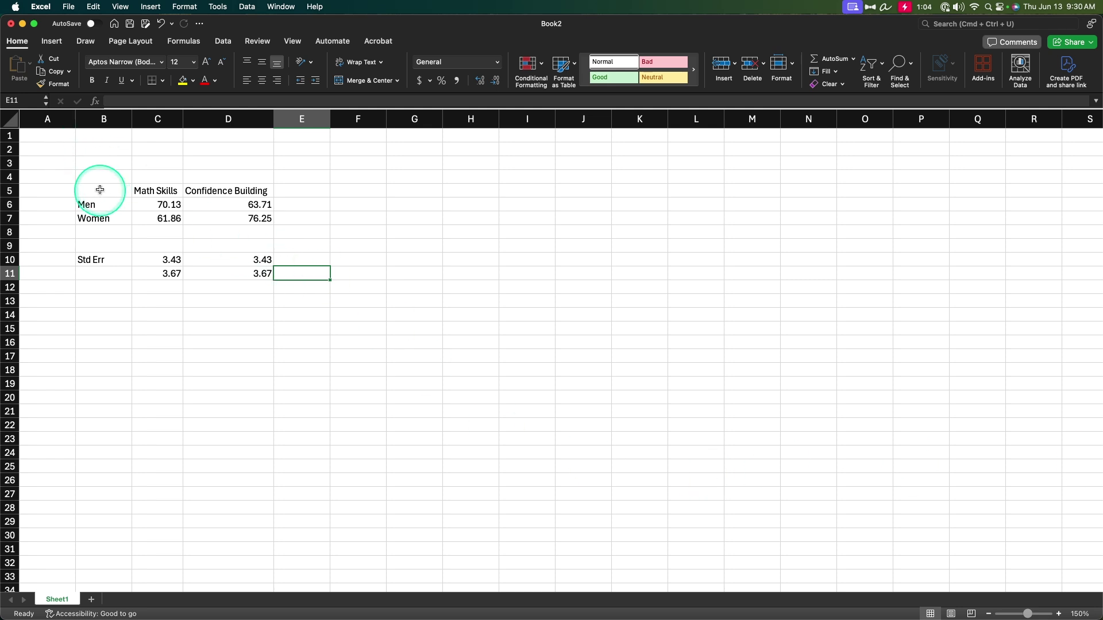
Insert a 2-D clustered column chart from the data in B5:D7.
{"action": "left_click_drag", "start_coordinate": [99, 190], "coordinate": [266, 219]}
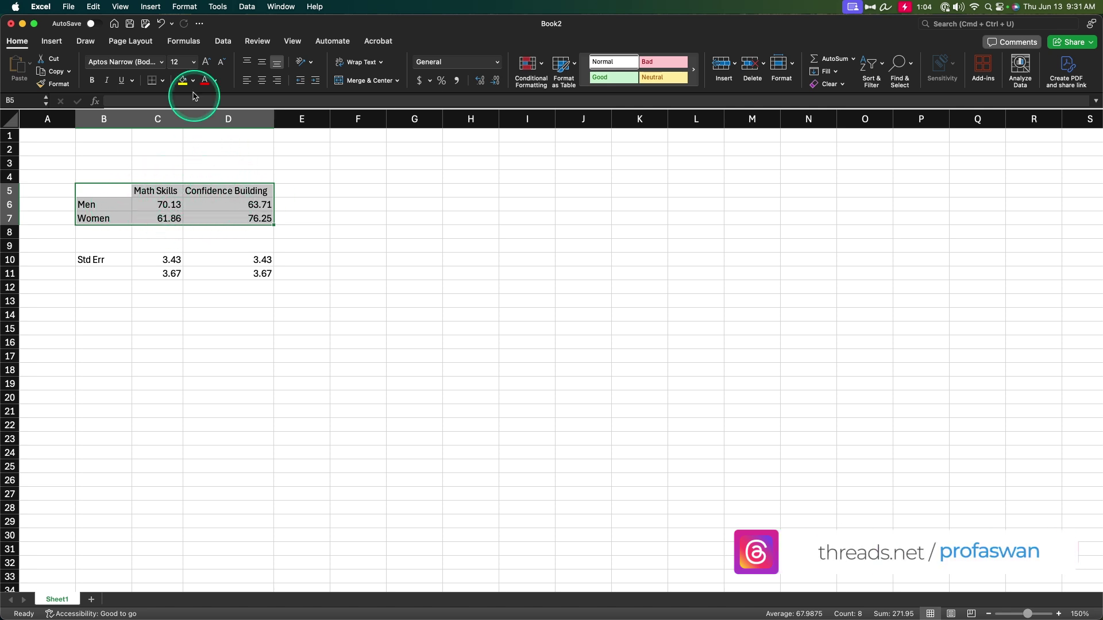
{"action": "left_click", "coordinate": [51, 41]}
{"action": "left_click", "coordinate": [393, 73]}
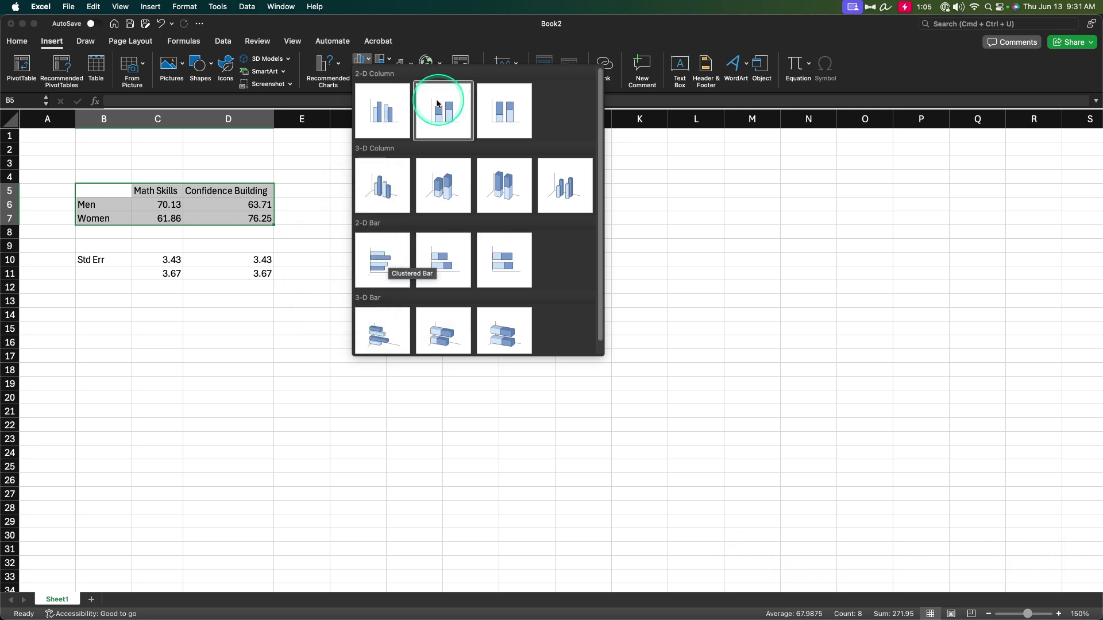
{"action": "left_click", "coordinate": [387, 109]}
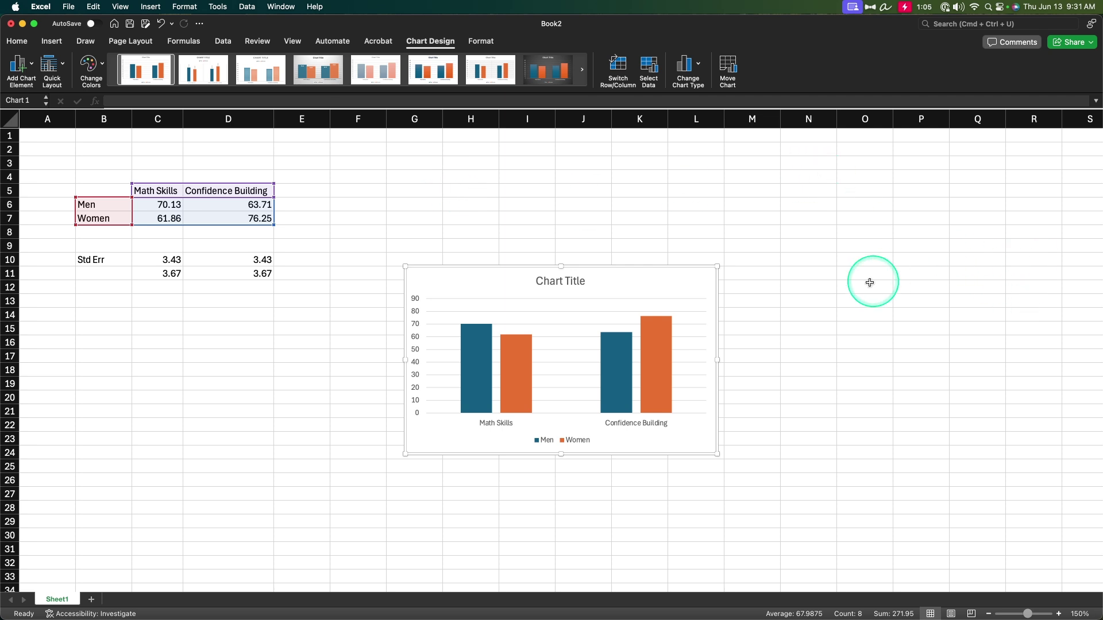
Place and enlarge the chart beside the table to cover about F2:O32, and switch its rows and columns.
{"action": "left_click_drag", "start_coordinate": [652, 265], "coordinate": [606, 142]}
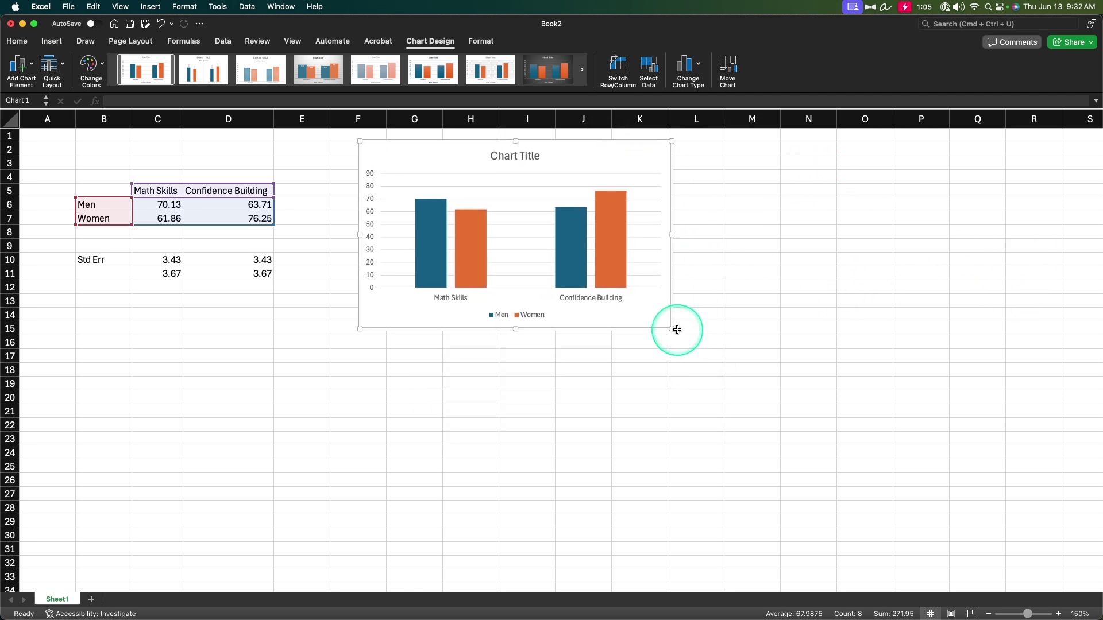
{"action": "left_click_drag", "start_coordinate": [674, 328], "coordinate": [894, 571]}
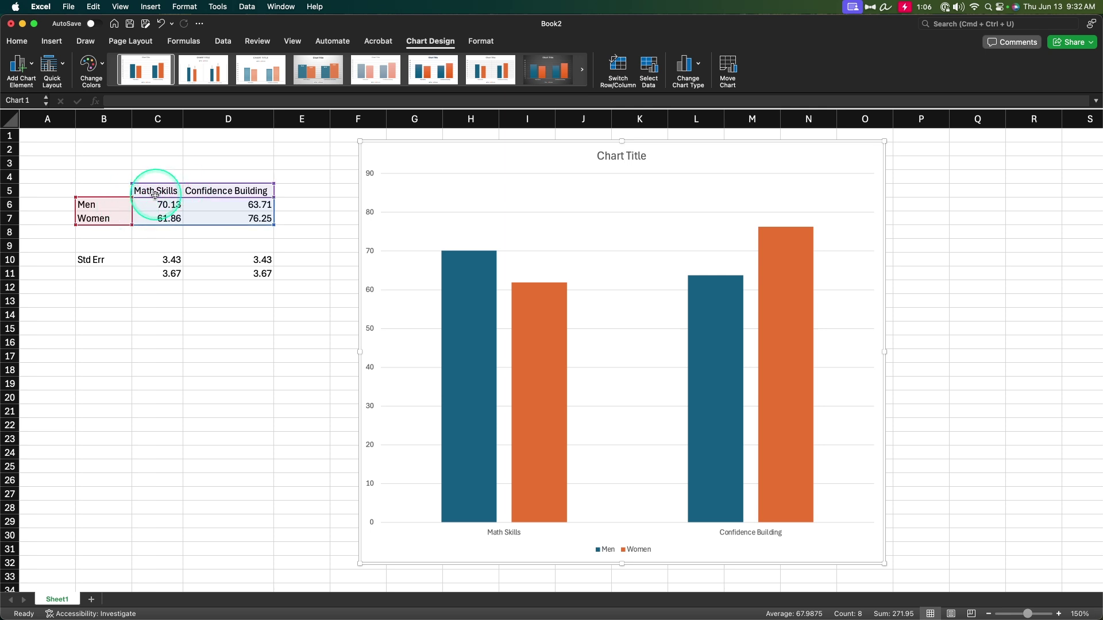
{"action": "left_click", "coordinate": [619, 66]}
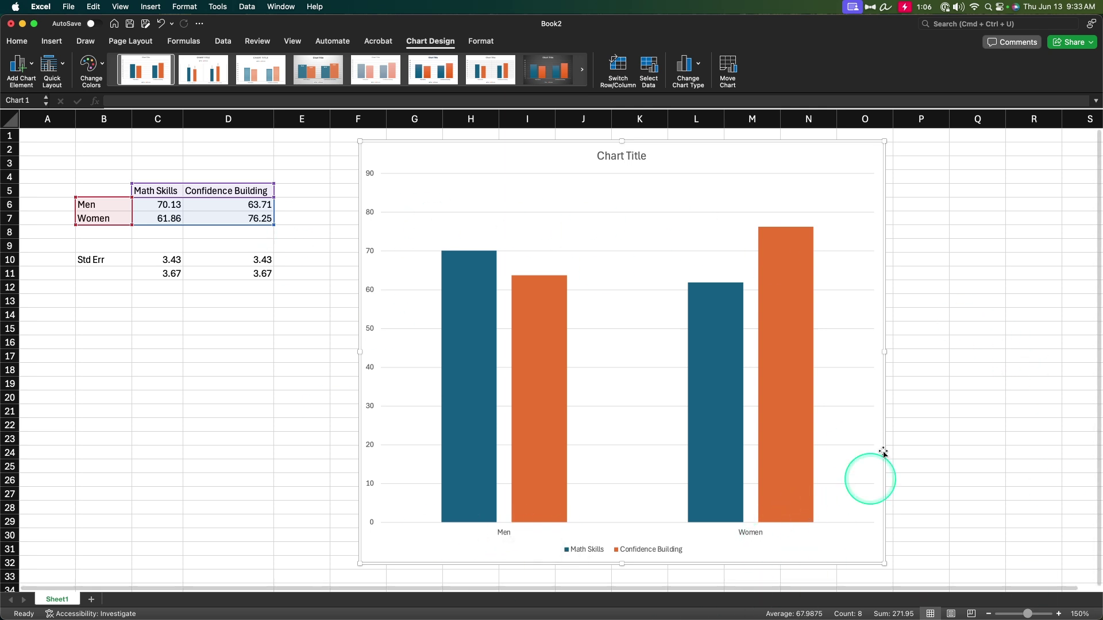
Remove the chart title from the chart.
{"action": "left_click", "coordinate": [622, 155]}
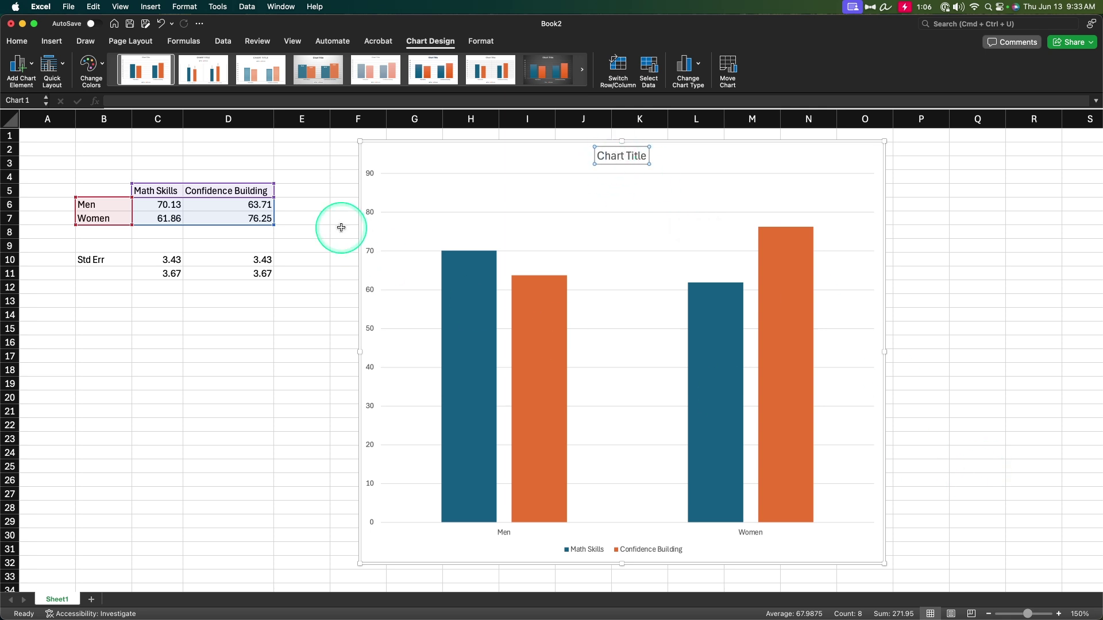
{"action": "left_click", "coordinate": [19, 63]}
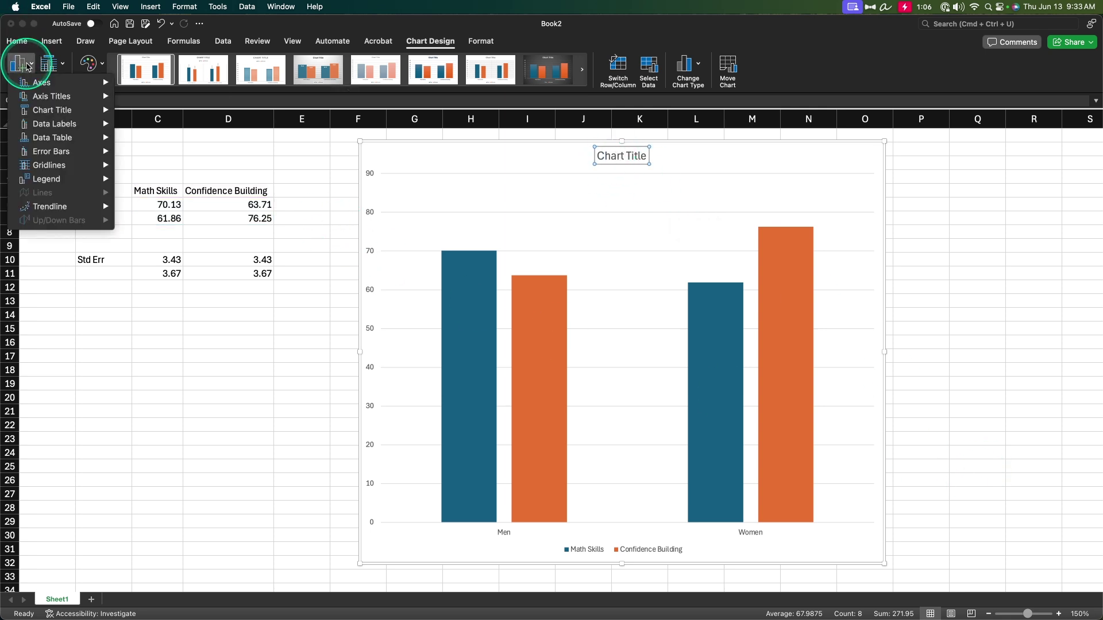
{"action": "mouse_move", "coordinate": [62, 111]}
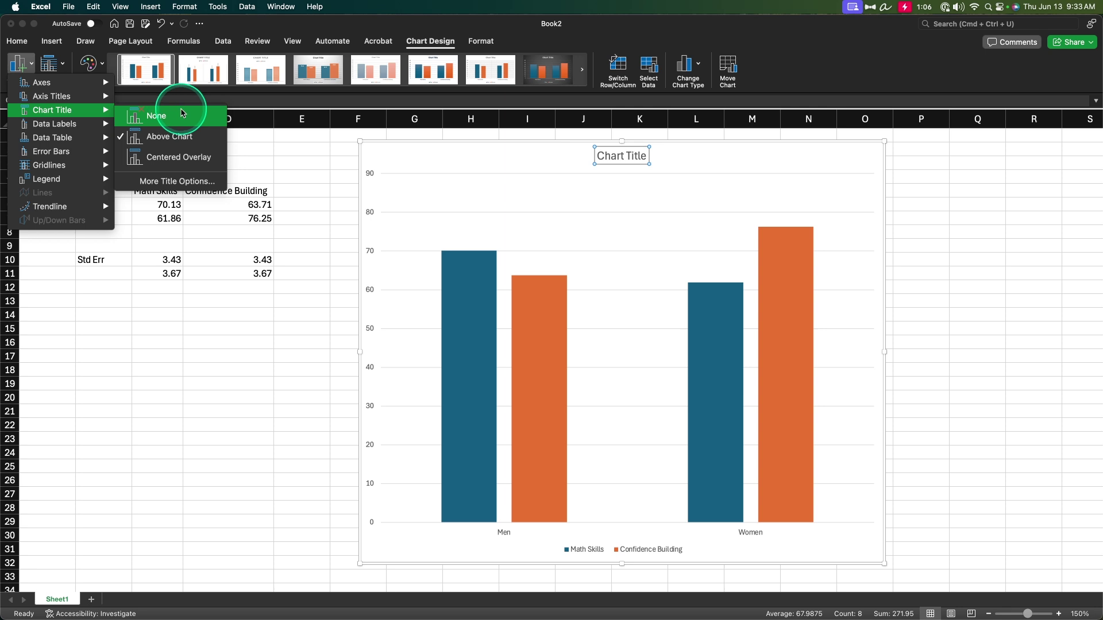
{"action": "left_click", "coordinate": [183, 114]}
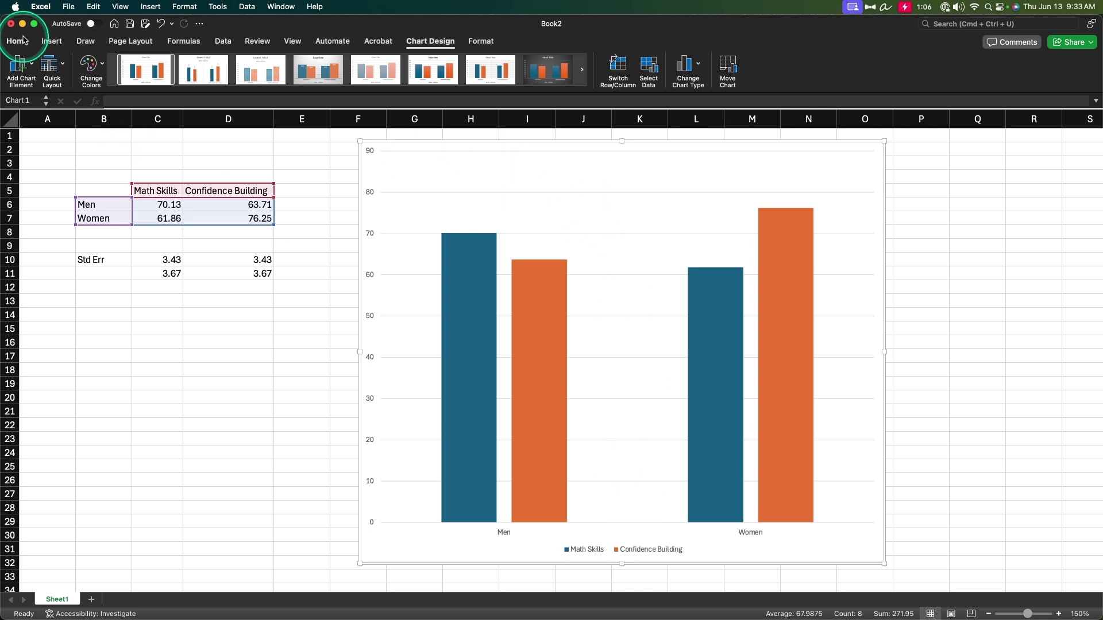
Turn off the chart's primary major horizontal gridlines.
{"action": "left_click", "coordinate": [20, 66]}
{"action": "mouse_move", "coordinate": [64, 170]}
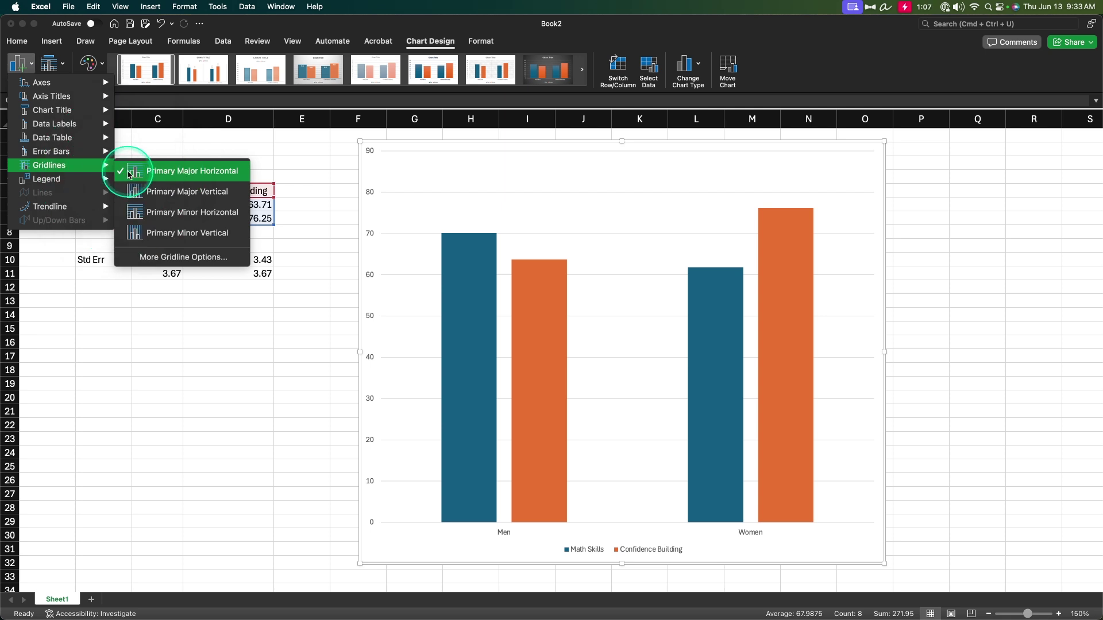
{"action": "left_click", "coordinate": [130, 174]}
{"action": "left_click", "coordinate": [19, 64]}
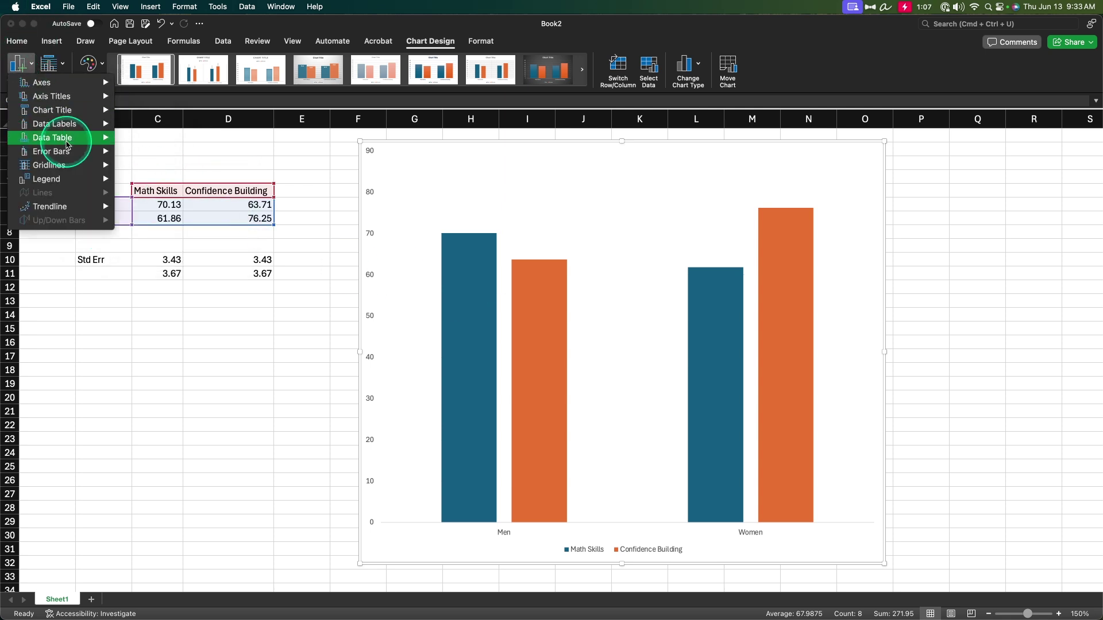
{"action": "mouse_move", "coordinate": [63, 151]}
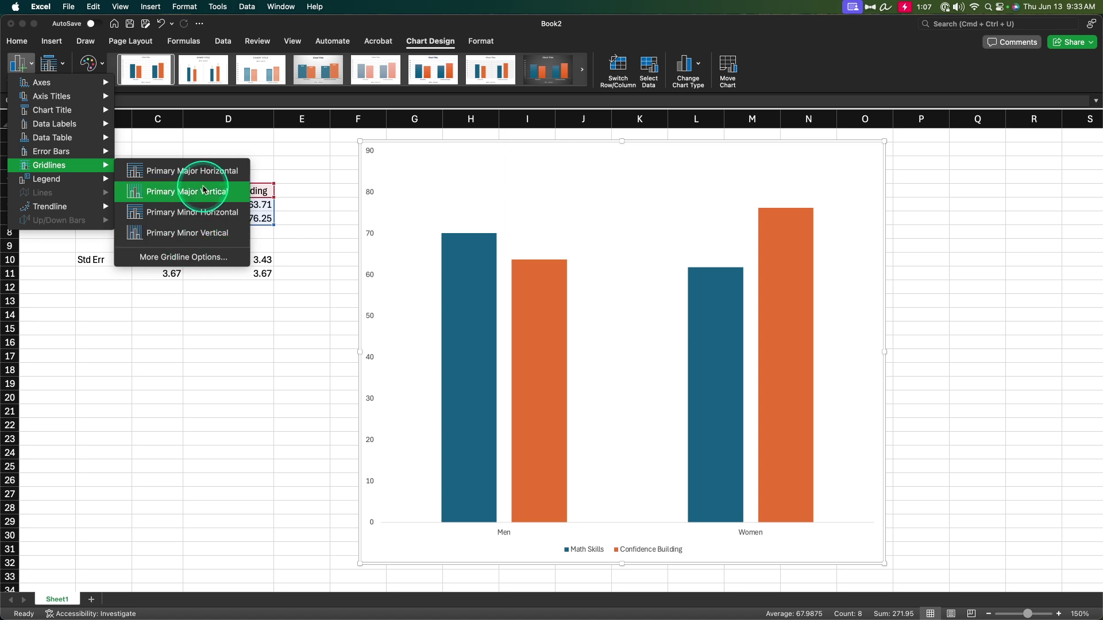
{"action": "mouse_move", "coordinate": [92, 110]}
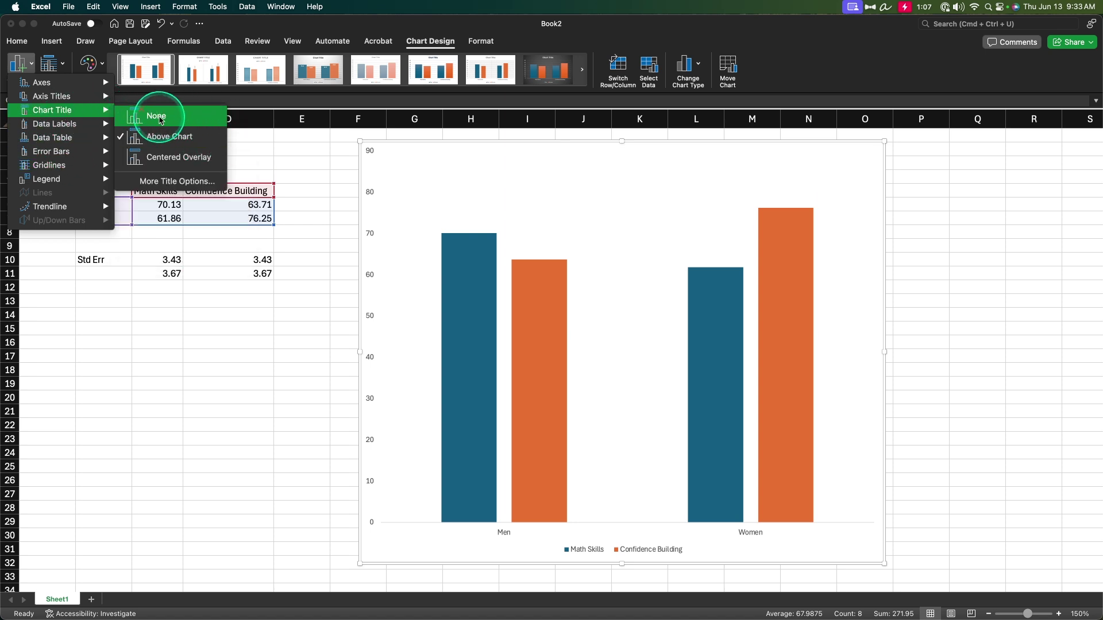
{"action": "left_click", "coordinate": [161, 117]}
{"action": "left_click", "coordinate": [20, 63]}
{"action": "mouse_move", "coordinate": [48, 109]}
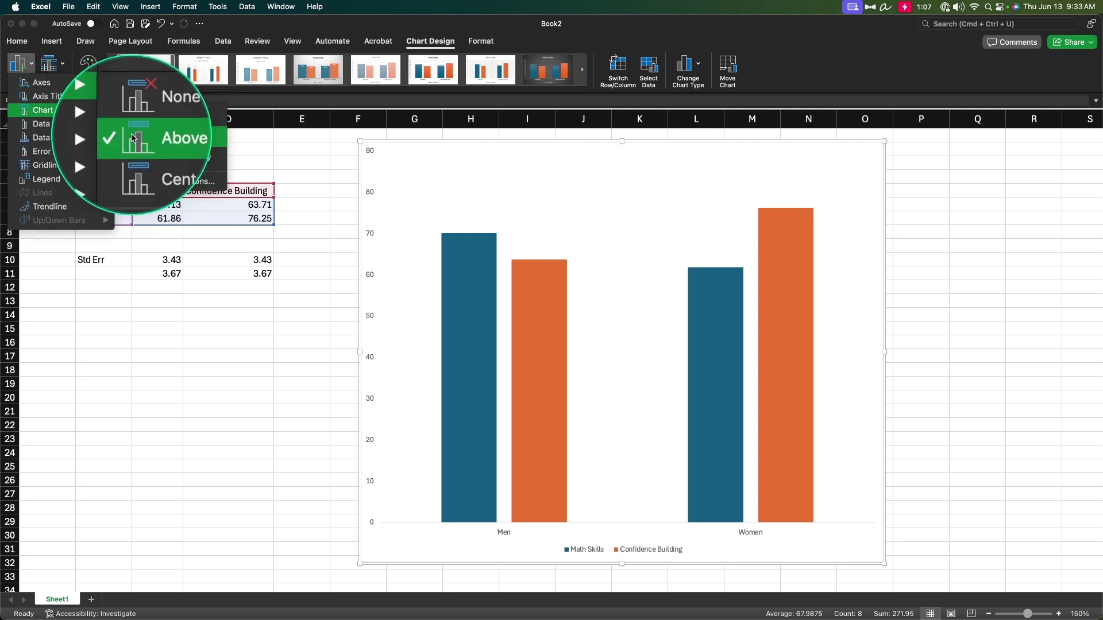
{"action": "left_click", "coordinate": [398, 142]}
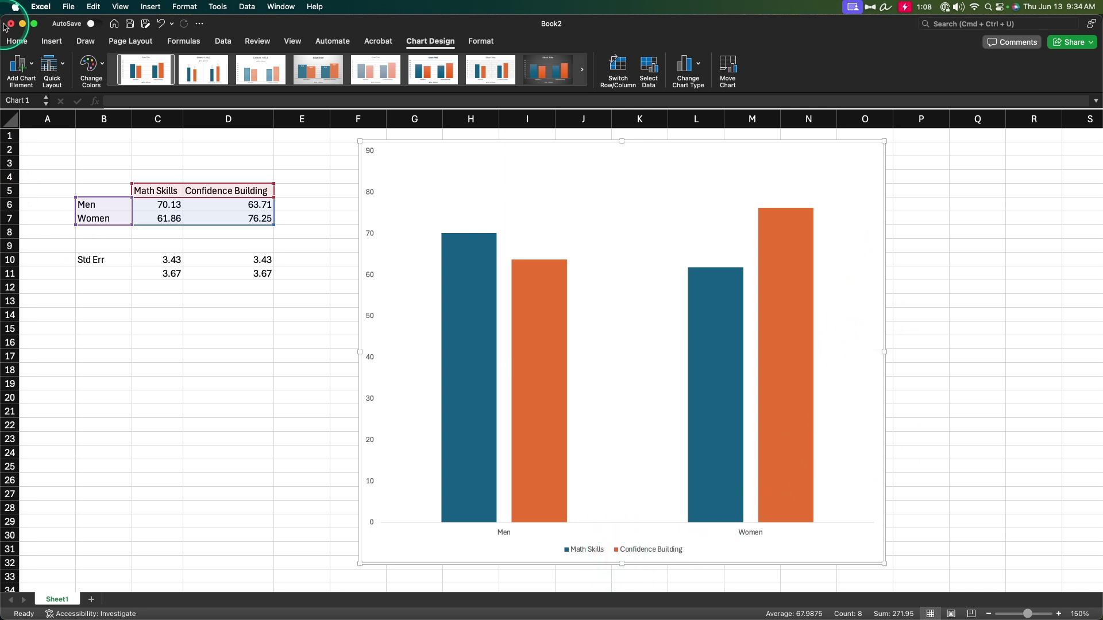
Try the legend on the right side of the chart, and place it at the top instead.
{"action": "left_click", "coordinate": [27, 72]}
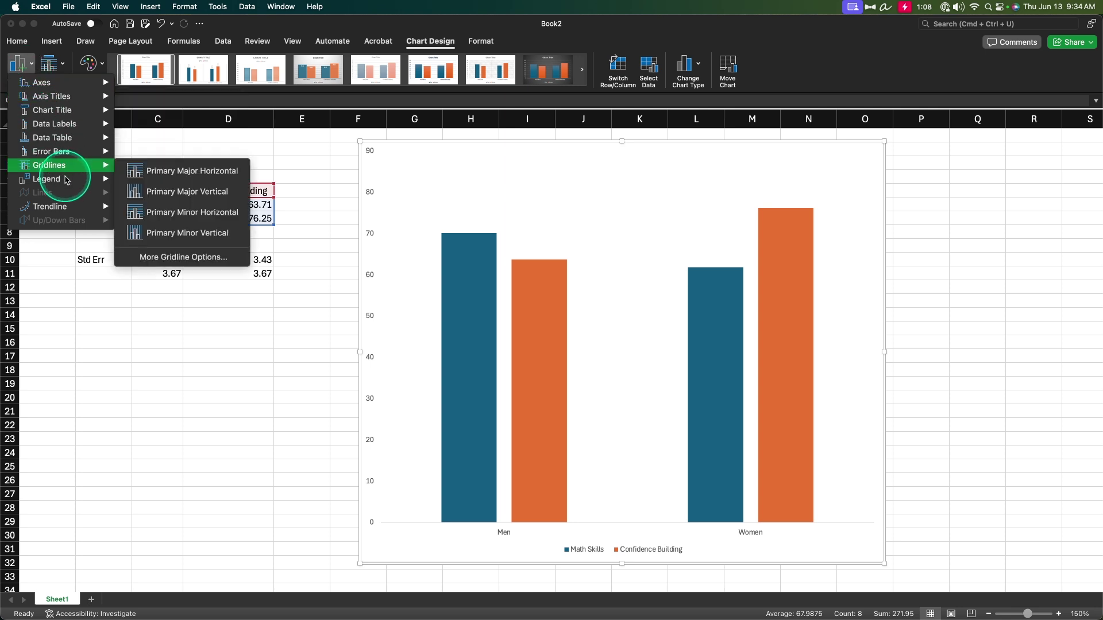
{"action": "left_click", "coordinate": [146, 206]}
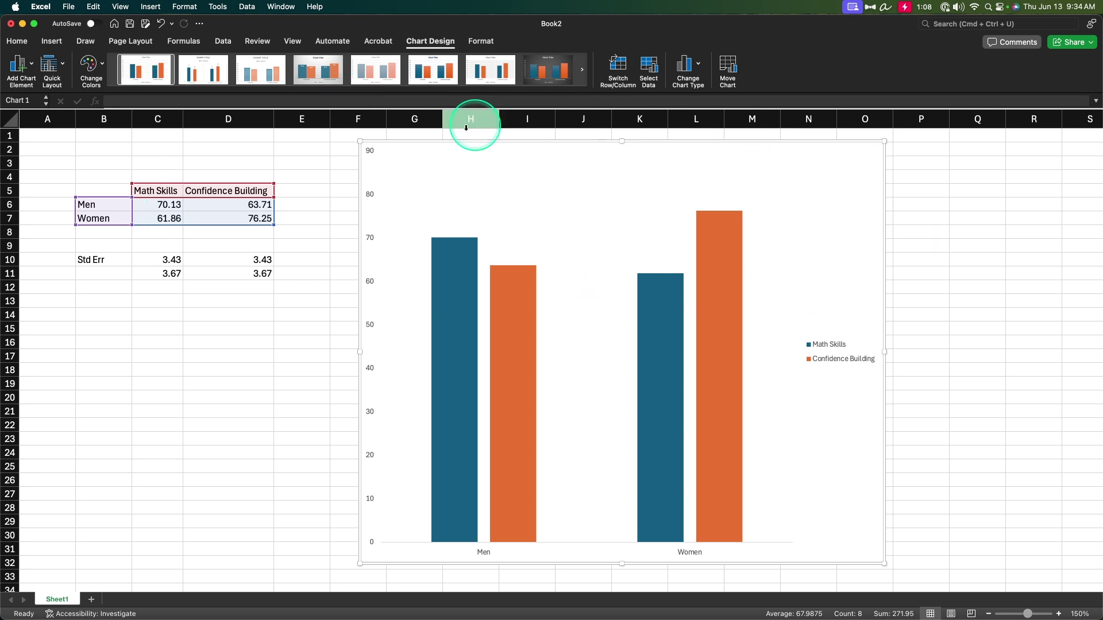
{"action": "left_click", "coordinate": [18, 63]}
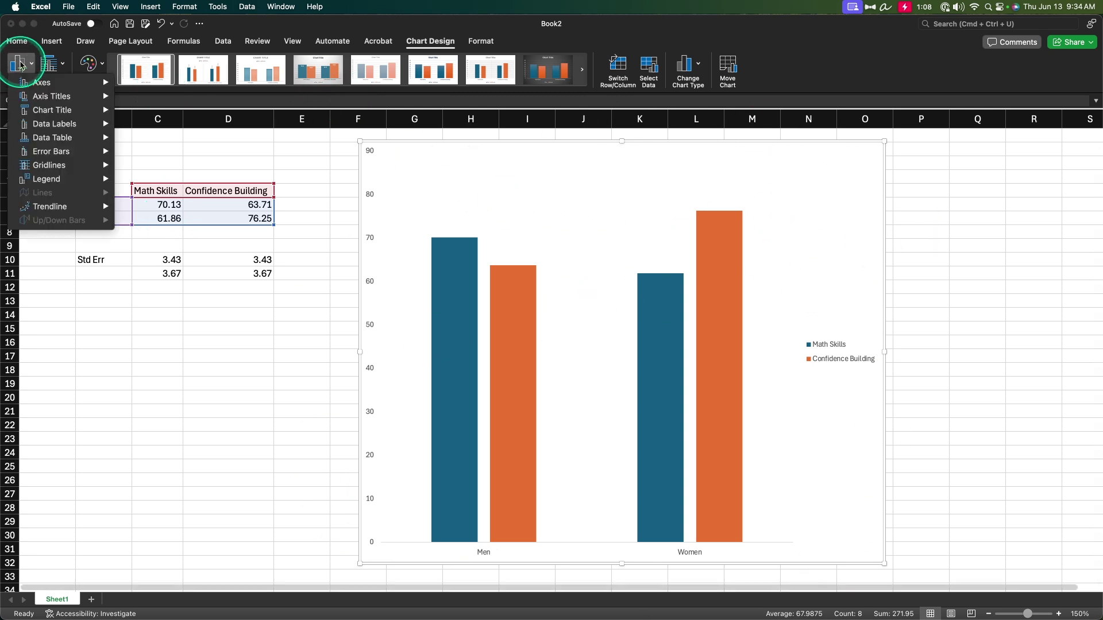
{"action": "mouse_move", "coordinate": [50, 178]}
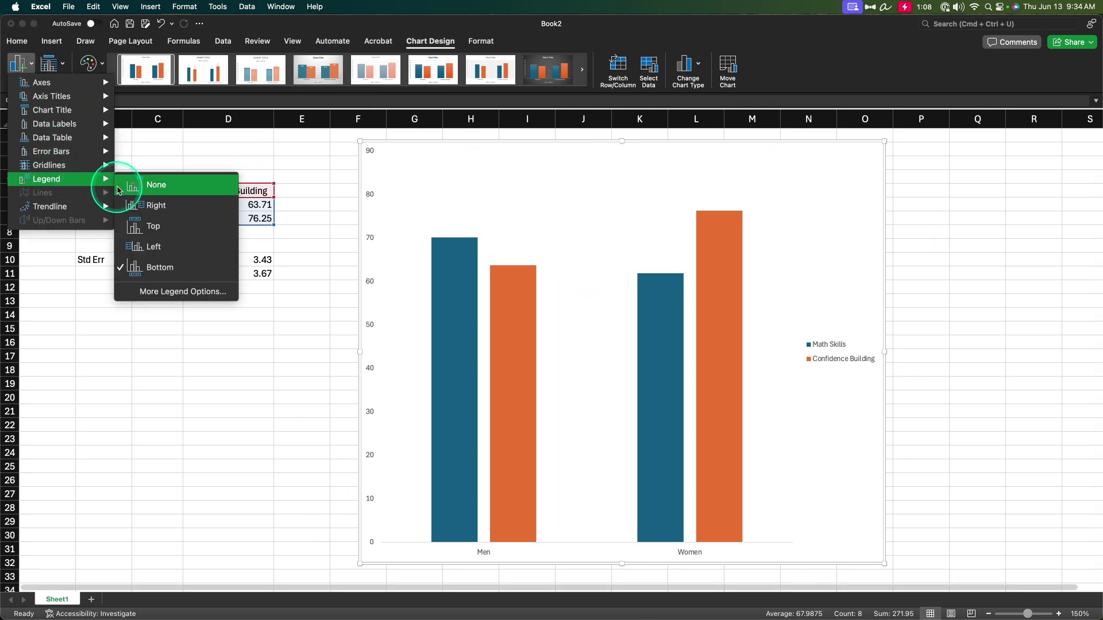
{"action": "left_click", "coordinate": [151, 229]}
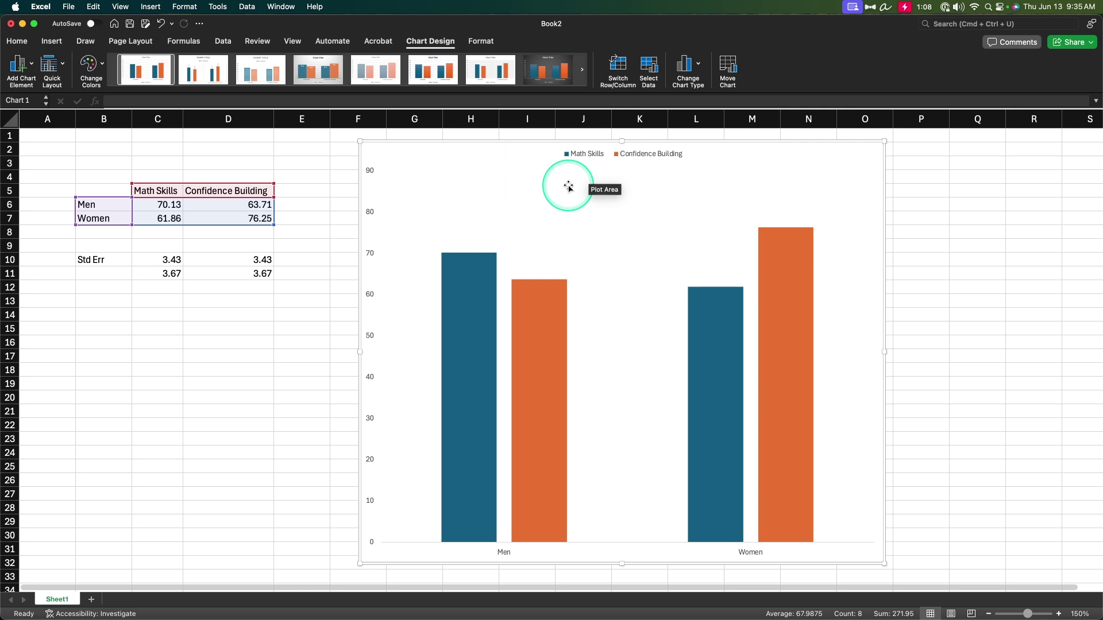
Format the legend text in Arial at size 14.
{"action": "left_click", "coordinate": [635, 150]}
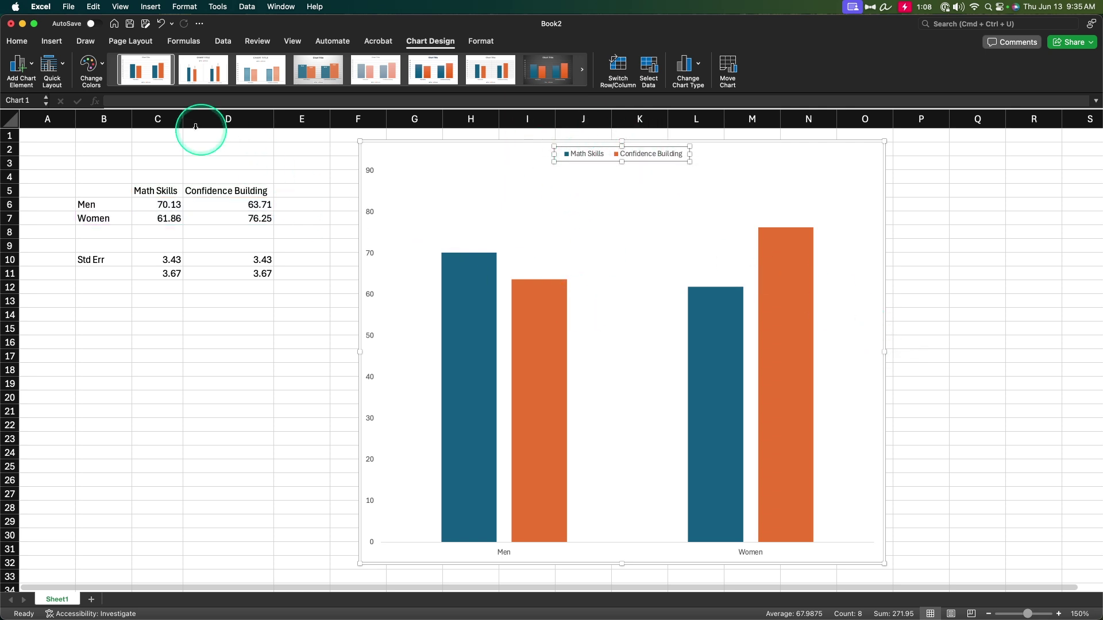
{"action": "left_click", "coordinate": [26, 40]}
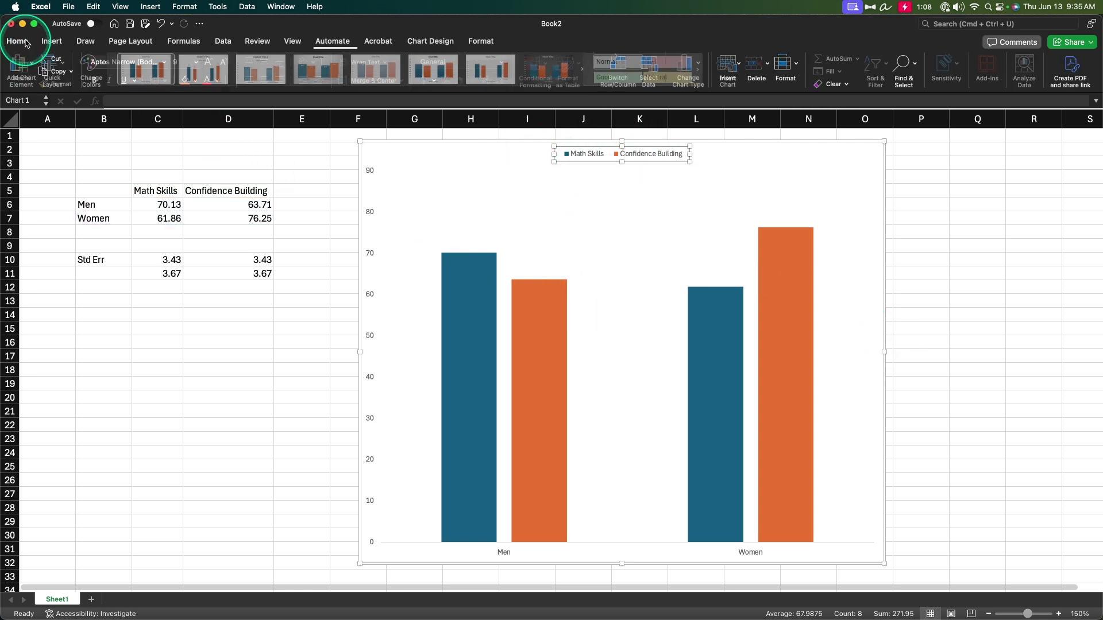
{"action": "left_click", "coordinate": [108, 60]}
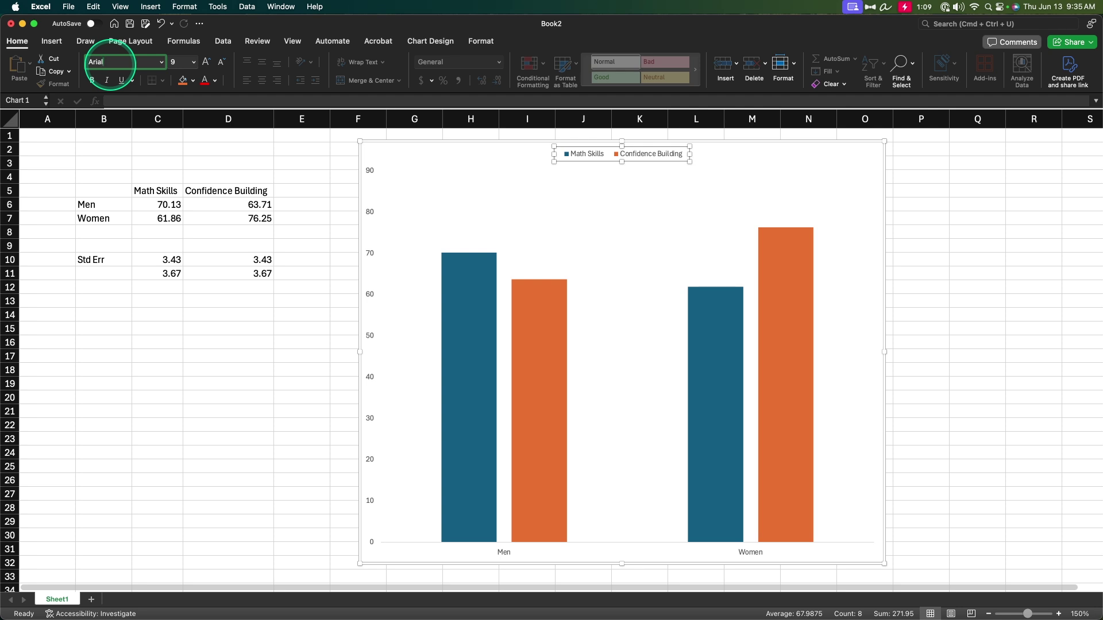
{"action": "key", "text": "Tab"}
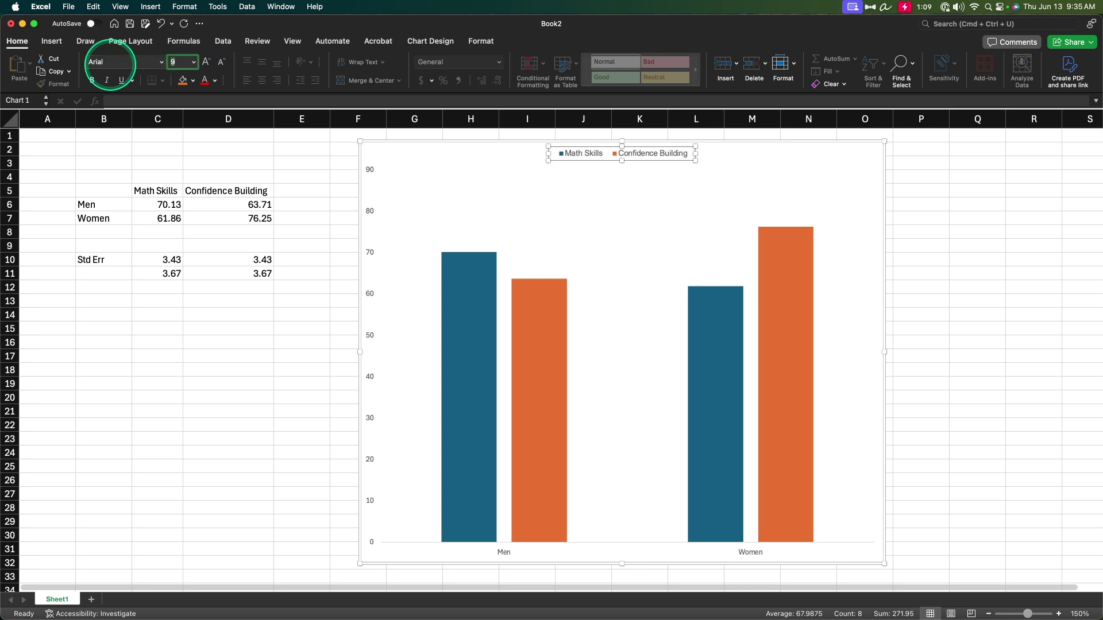
{"action": "key", "text": "Return"}
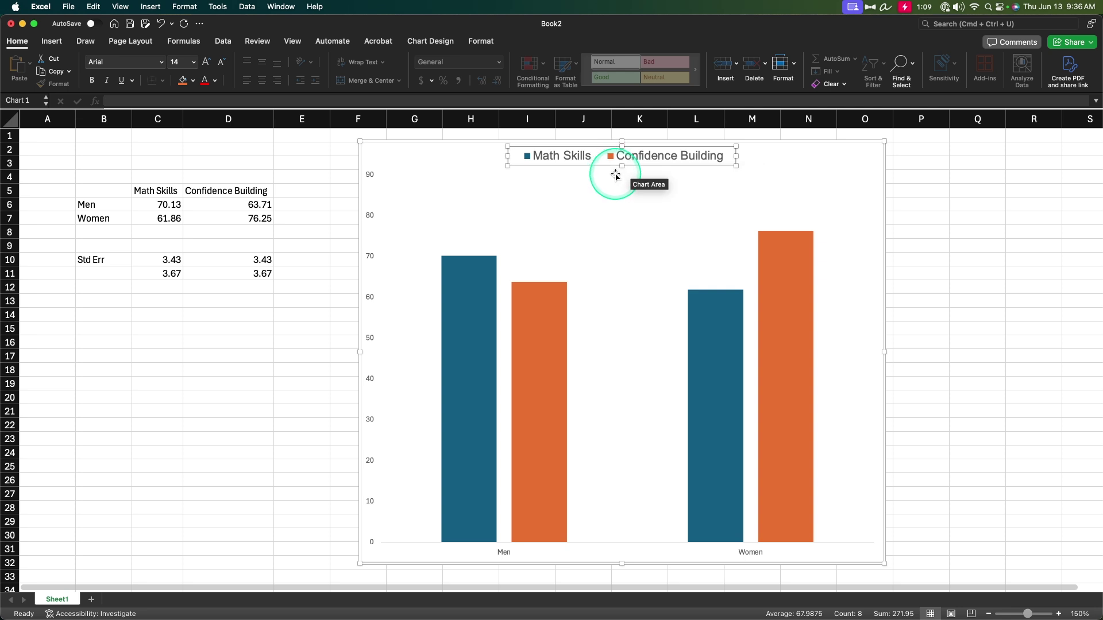
{"action": "left_click", "coordinate": [438, 144]}
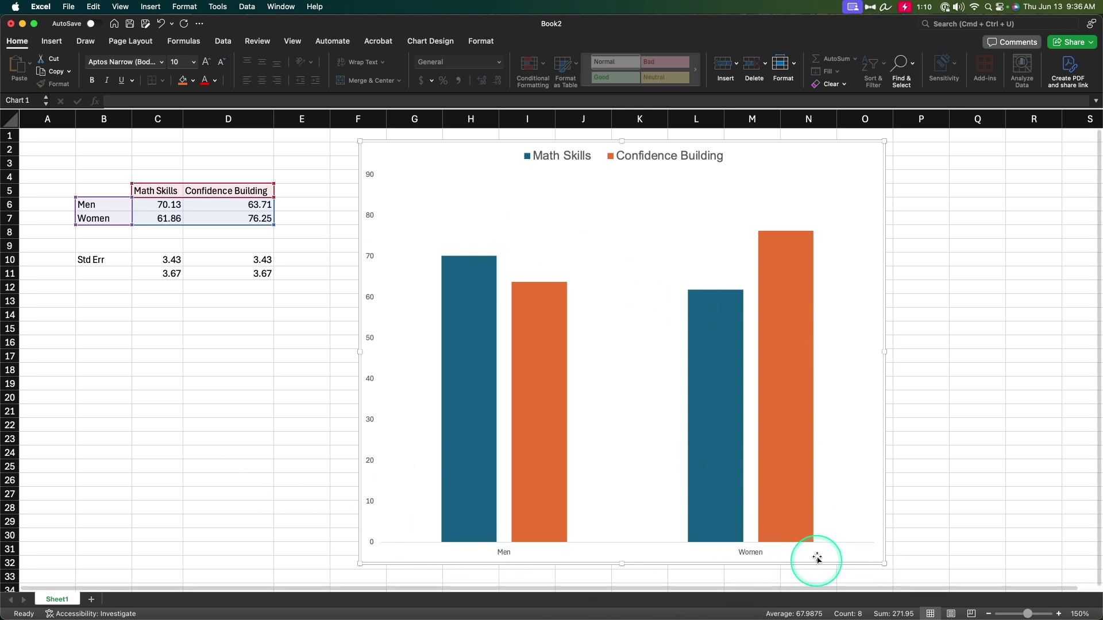
Open the horizontal category axis's formatting and examine its tick mark, label and number options.
{"action": "double_click", "coordinate": [502, 553]}
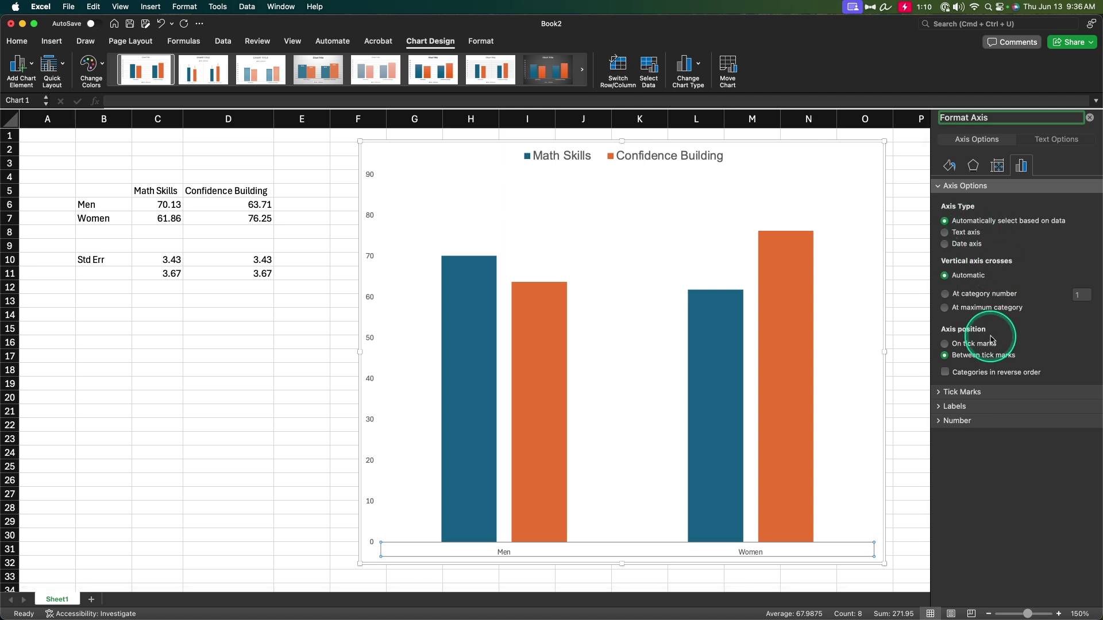
{"action": "left_click", "coordinate": [998, 394]}
{"action": "left_click", "coordinate": [997, 394]}
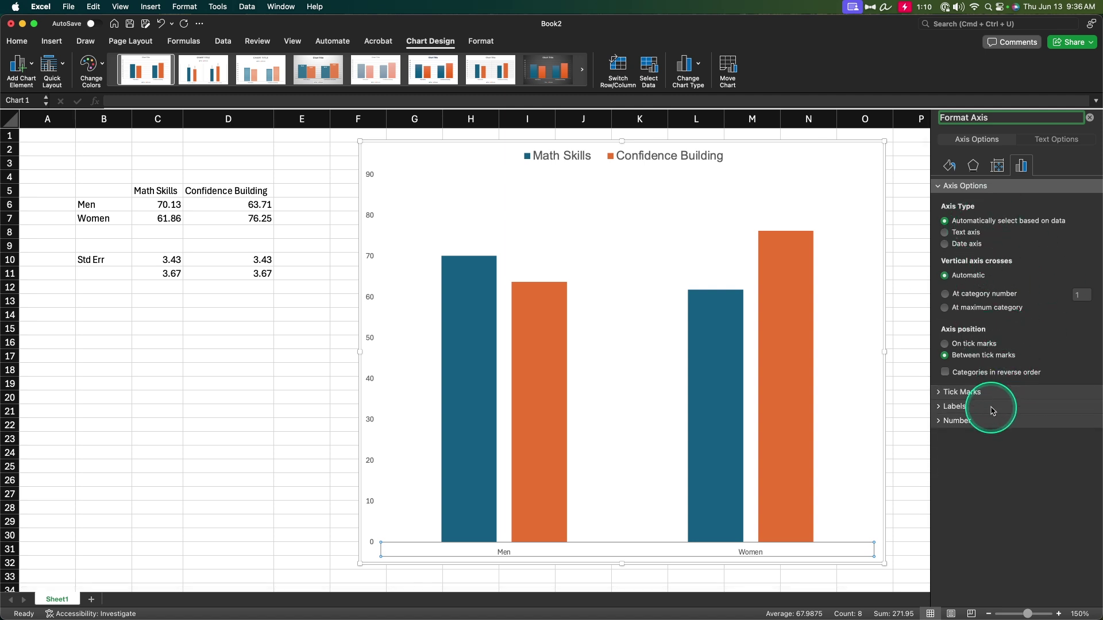
{"action": "left_click", "coordinate": [992, 407]}
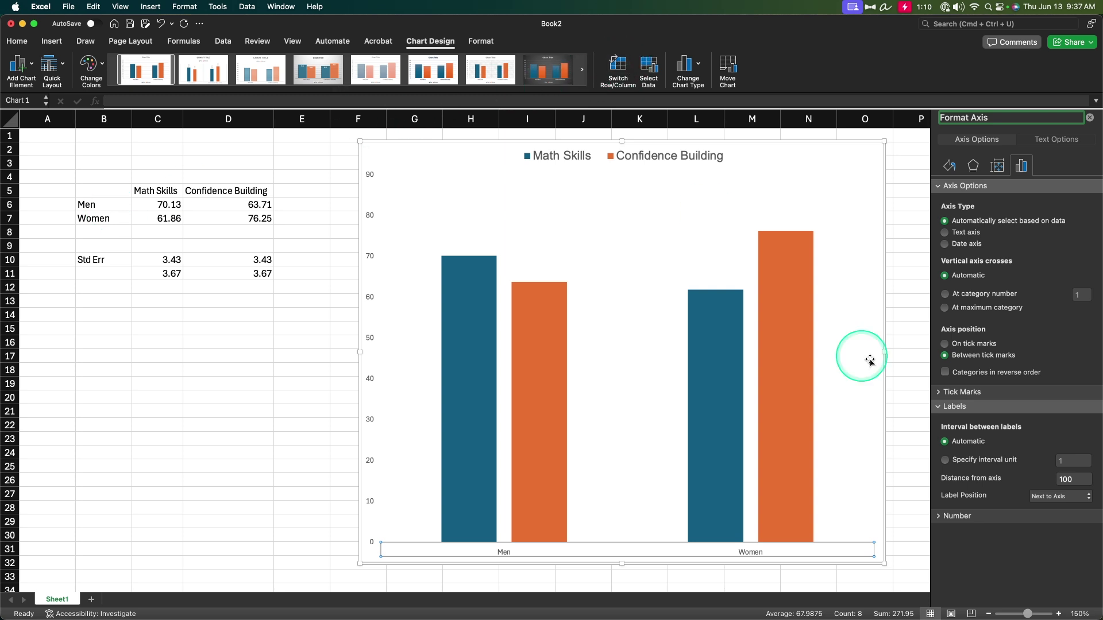
{"action": "left_click", "coordinate": [1007, 519]}
{"action": "scroll", "coordinate": [1006, 522], "scroll_direction": "down", "scroll_amount": 2}
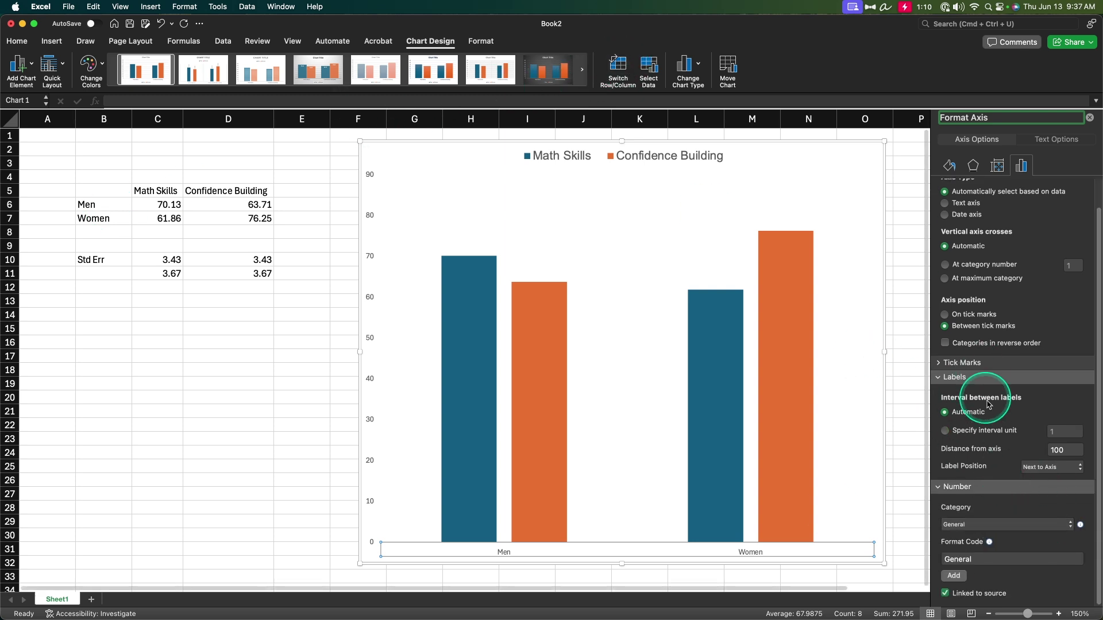
{"action": "left_click", "coordinate": [956, 488]}
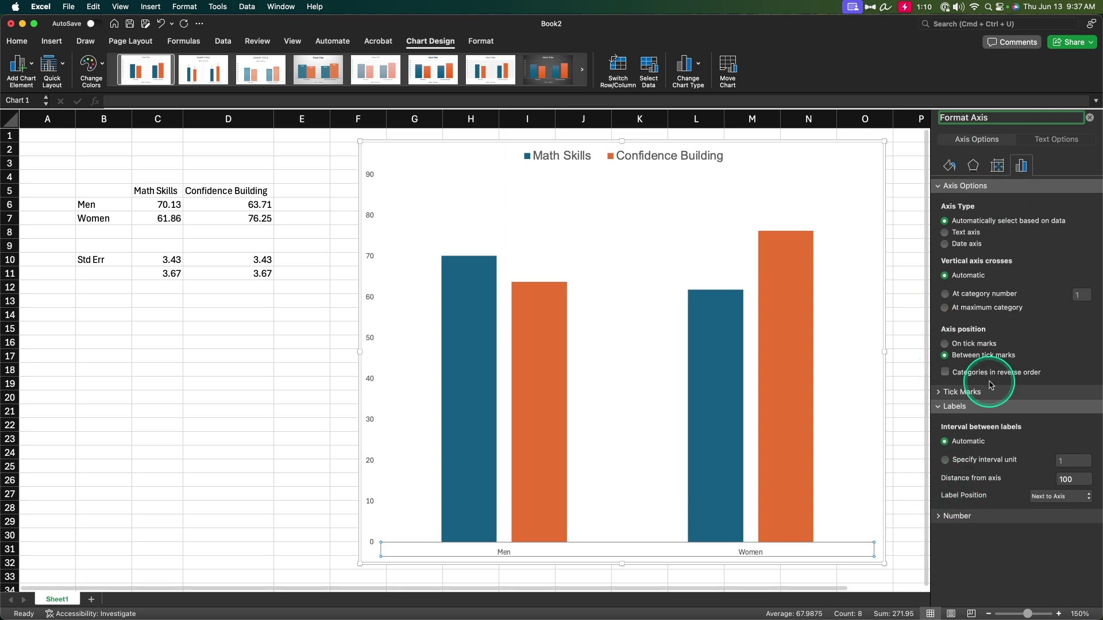
{"action": "left_click", "coordinate": [954, 406]}
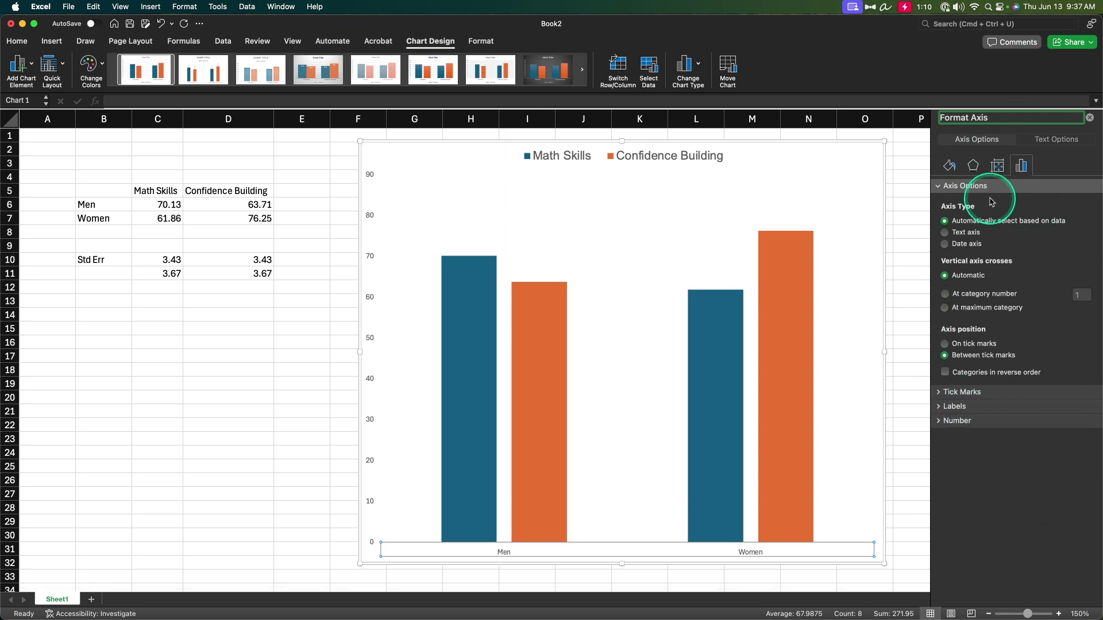
Format the horizontal axis line as a solid black line 1 pt wide.
{"action": "left_click", "coordinate": [950, 167]}
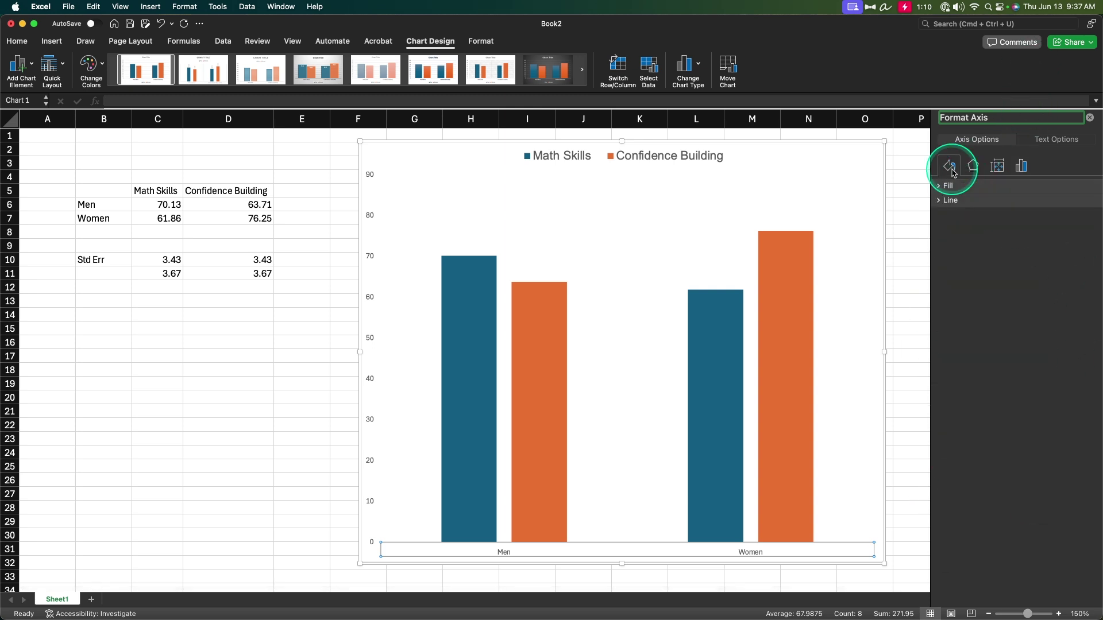
{"action": "left_click", "coordinate": [951, 201]}
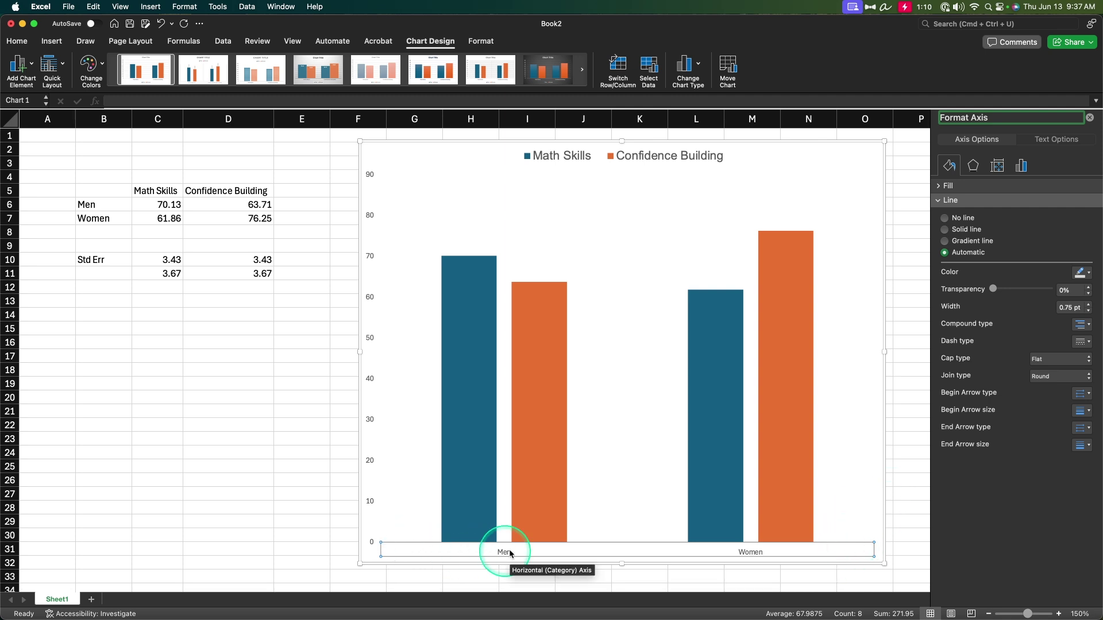
{"action": "left_click", "coordinate": [1081, 273]}
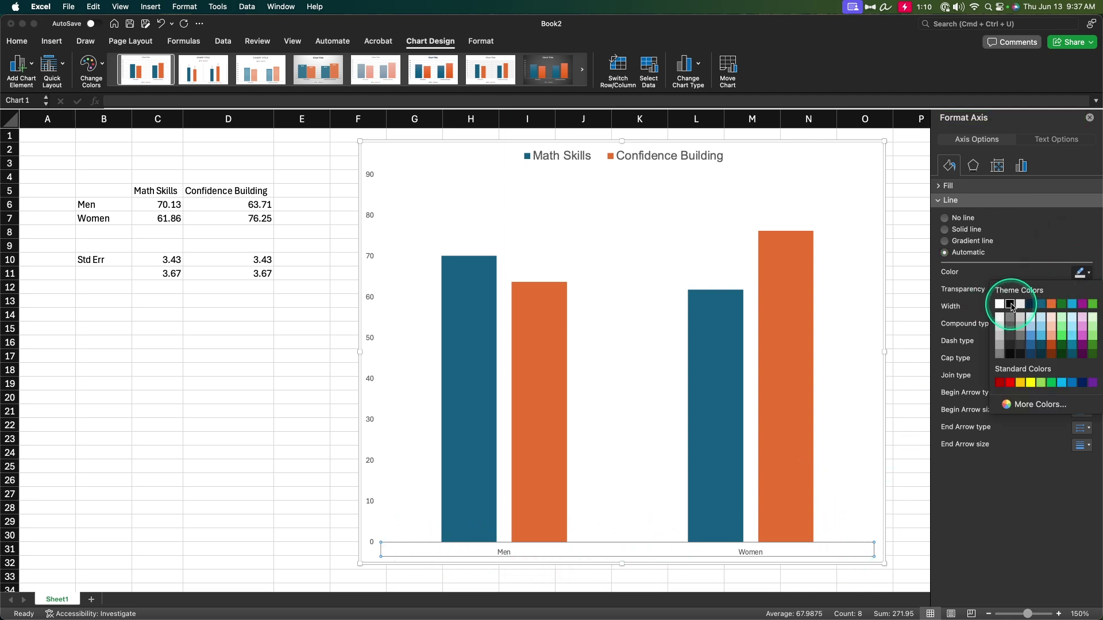
{"action": "left_click", "coordinate": [1011, 307]}
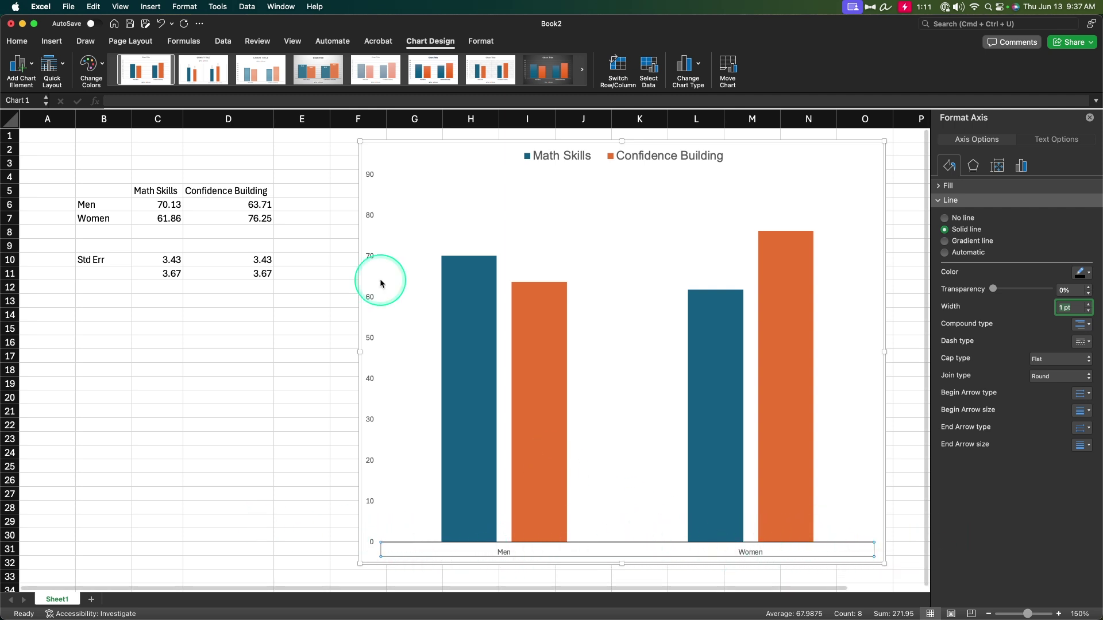
Format the horizontal axis labels Men and Women in Arial at size 14.
{"action": "left_click", "coordinate": [17, 41]}
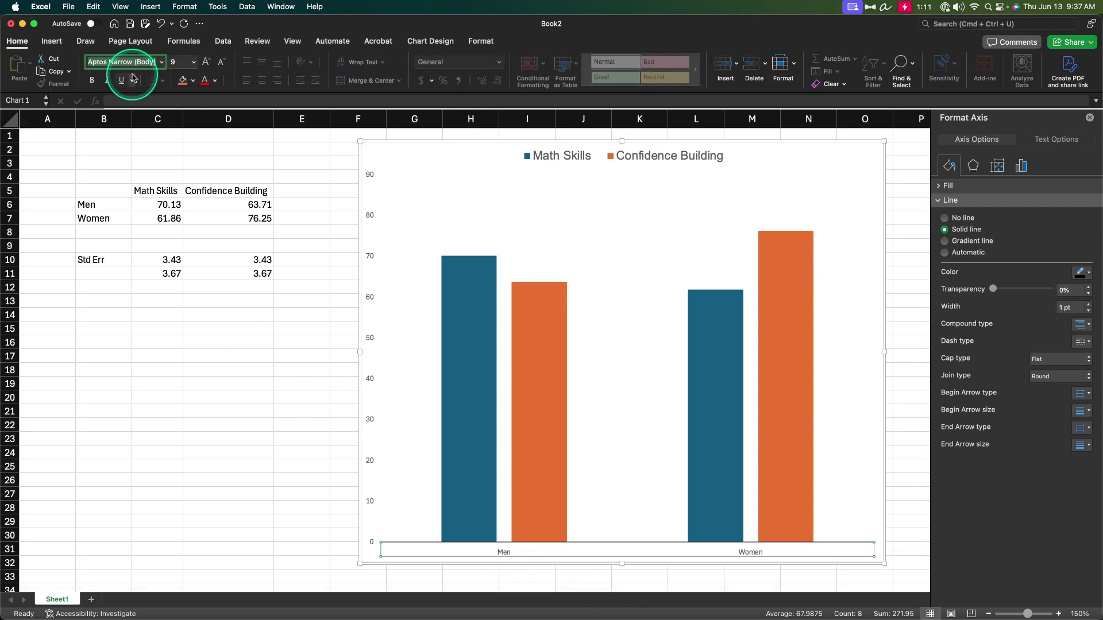
{"action": "key", "text": "Tab"}
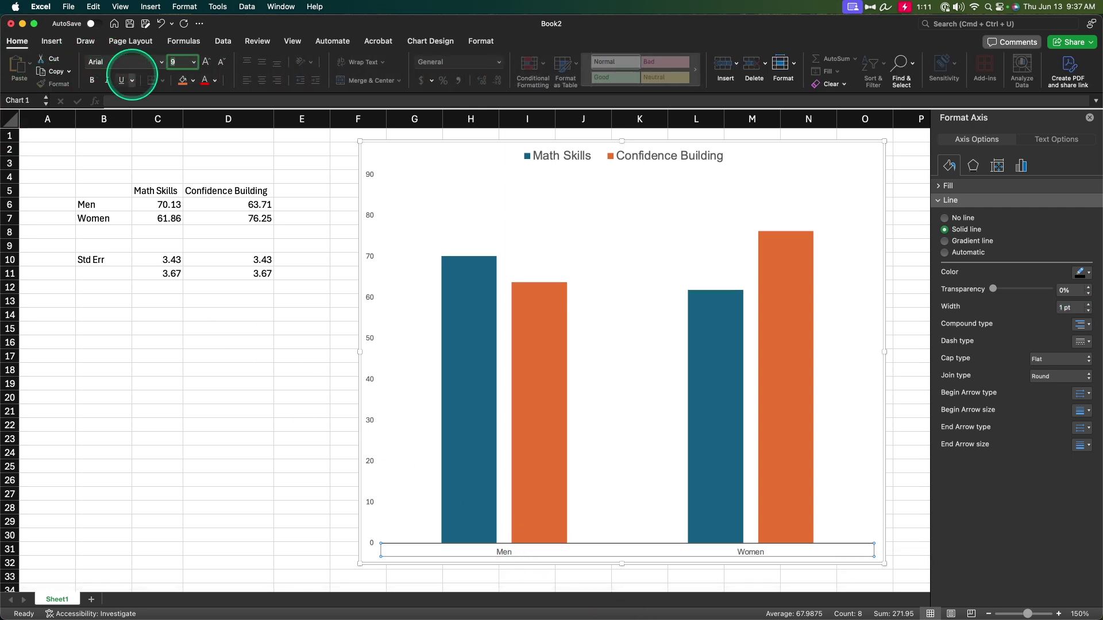
{"action": "key", "text": "Return"}
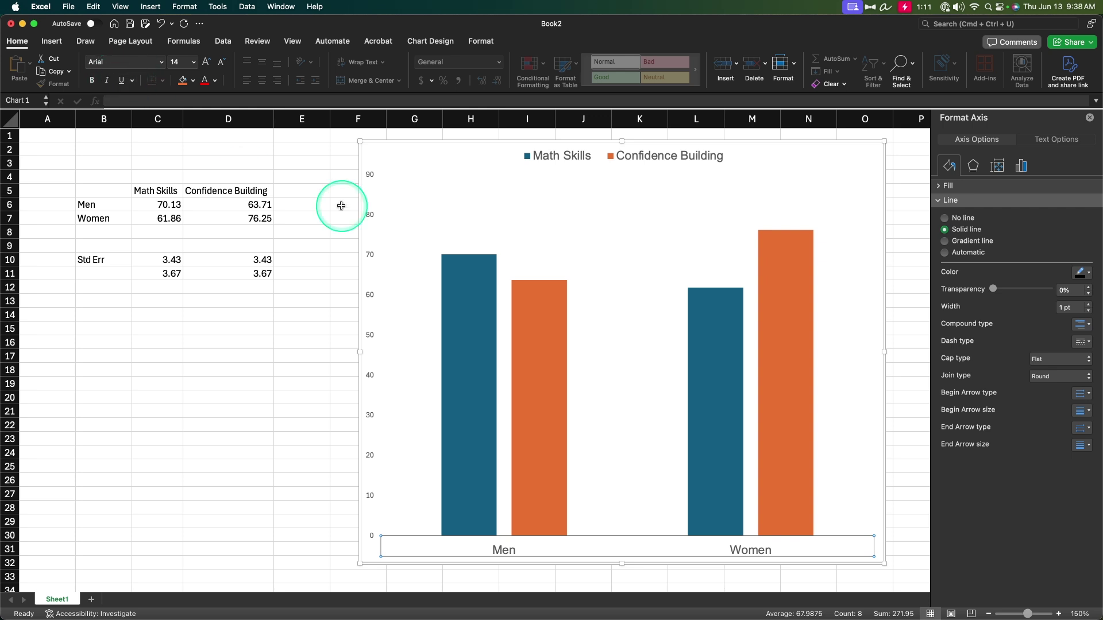
{"action": "left_click", "coordinate": [395, 557]}
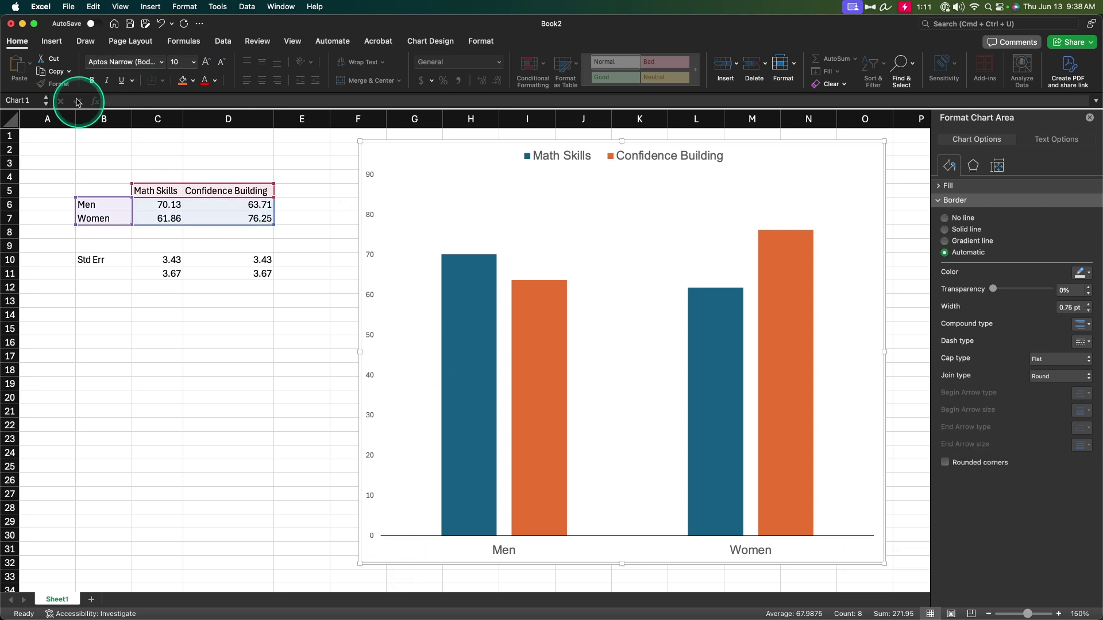
Add a primary horizontal axis title to the chart and set its text to Gender.
{"action": "left_click", "coordinate": [430, 41]}
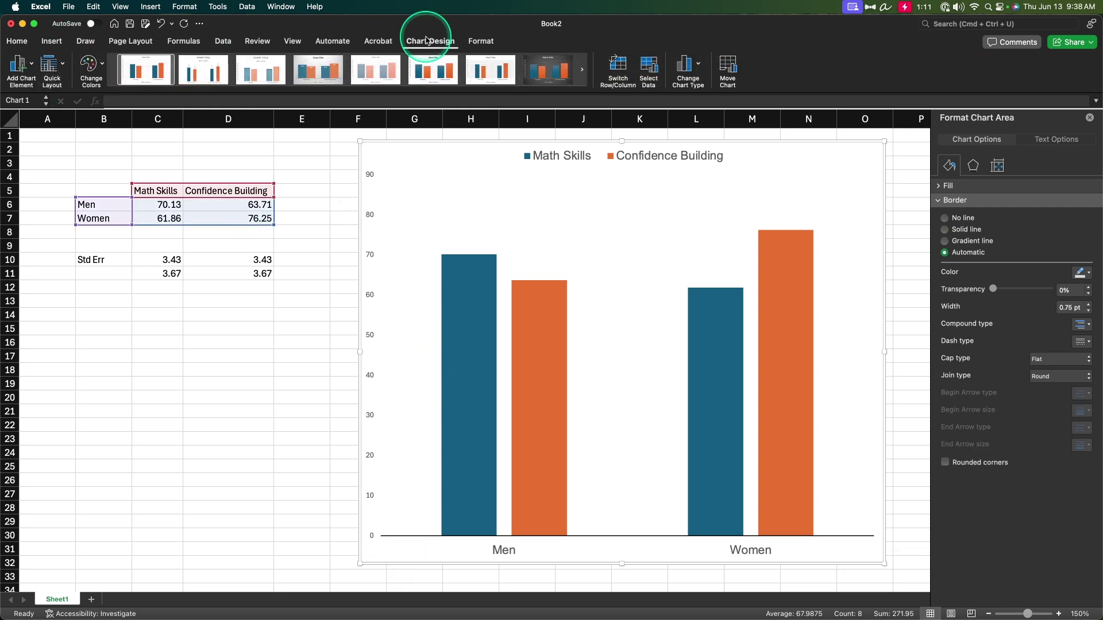
{"action": "left_click", "coordinate": [26, 69]}
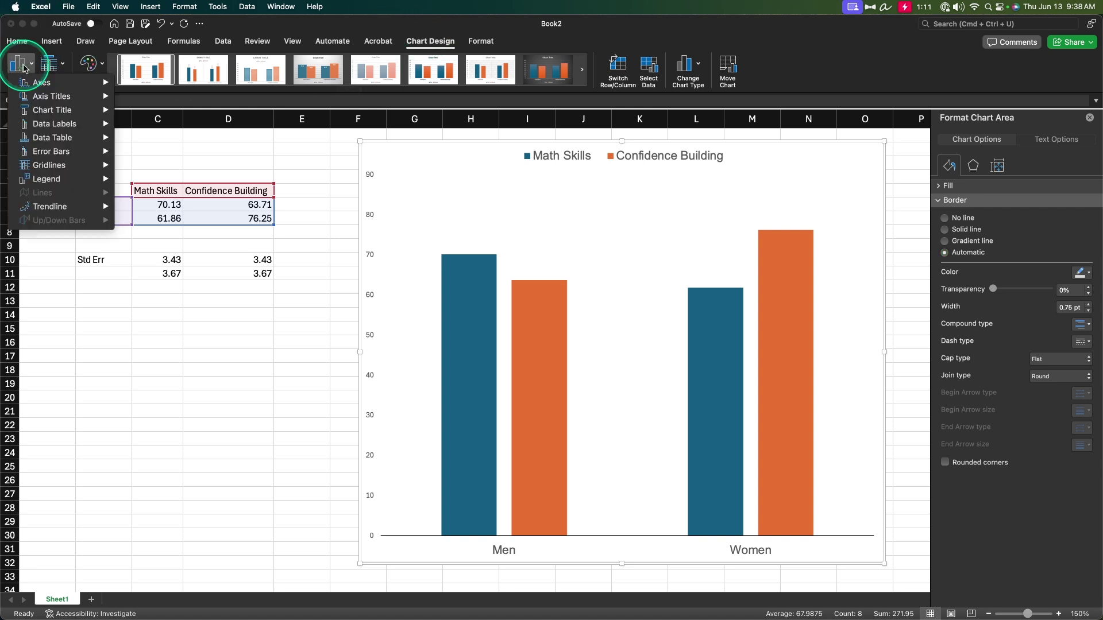
{"action": "mouse_move", "coordinate": [40, 100]}
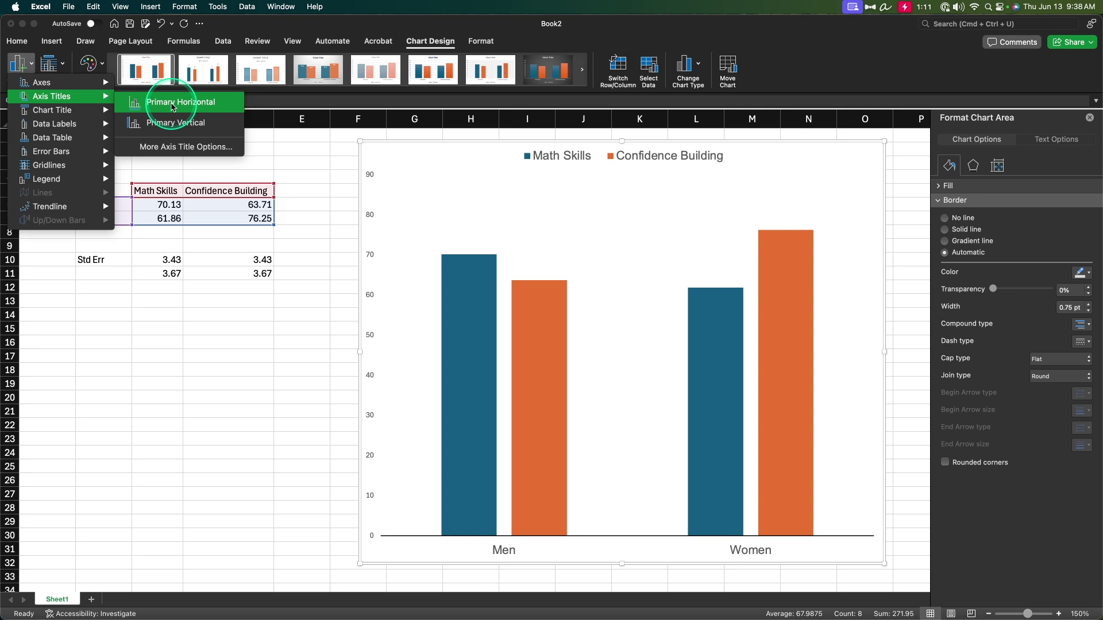
{"action": "left_click", "coordinate": [169, 103]}
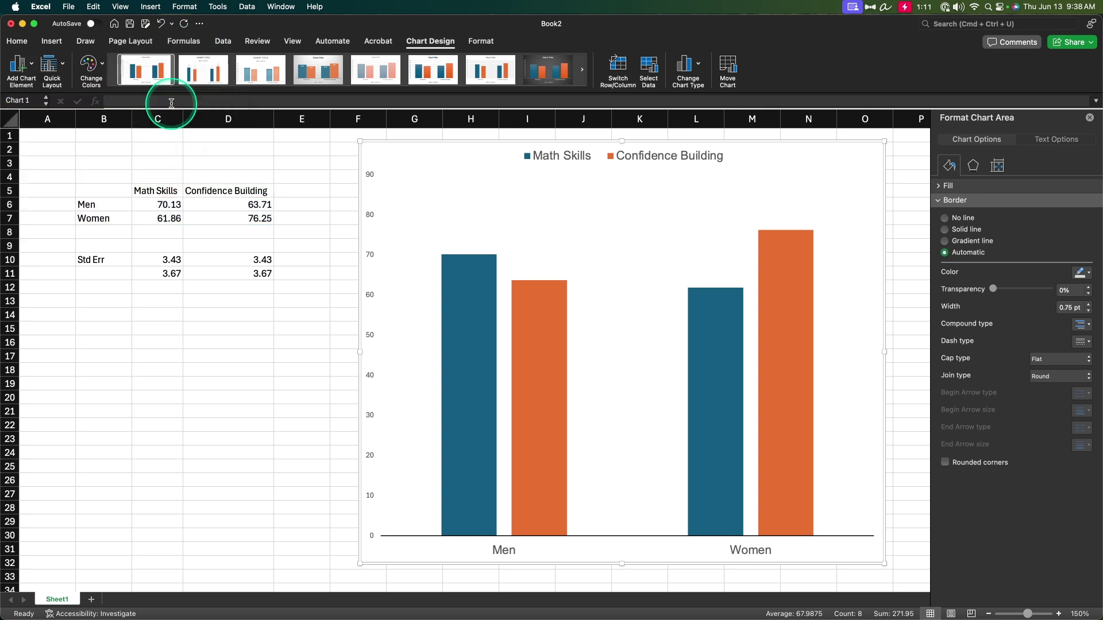
{"action": "left_click", "coordinate": [611, 553]}
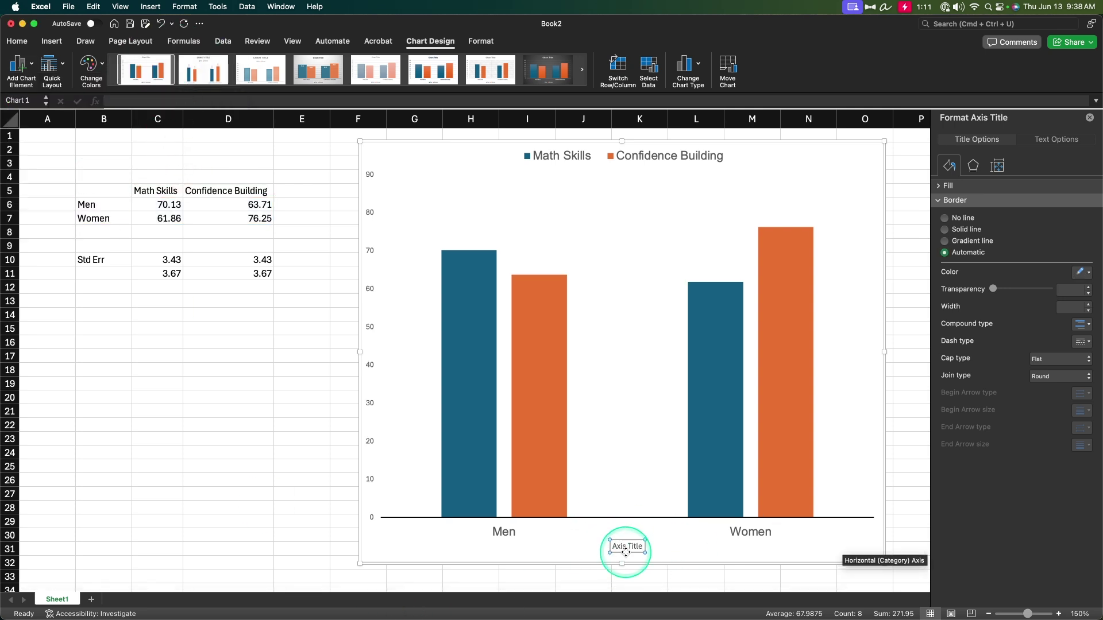
{"action": "left_click", "coordinate": [627, 547]}
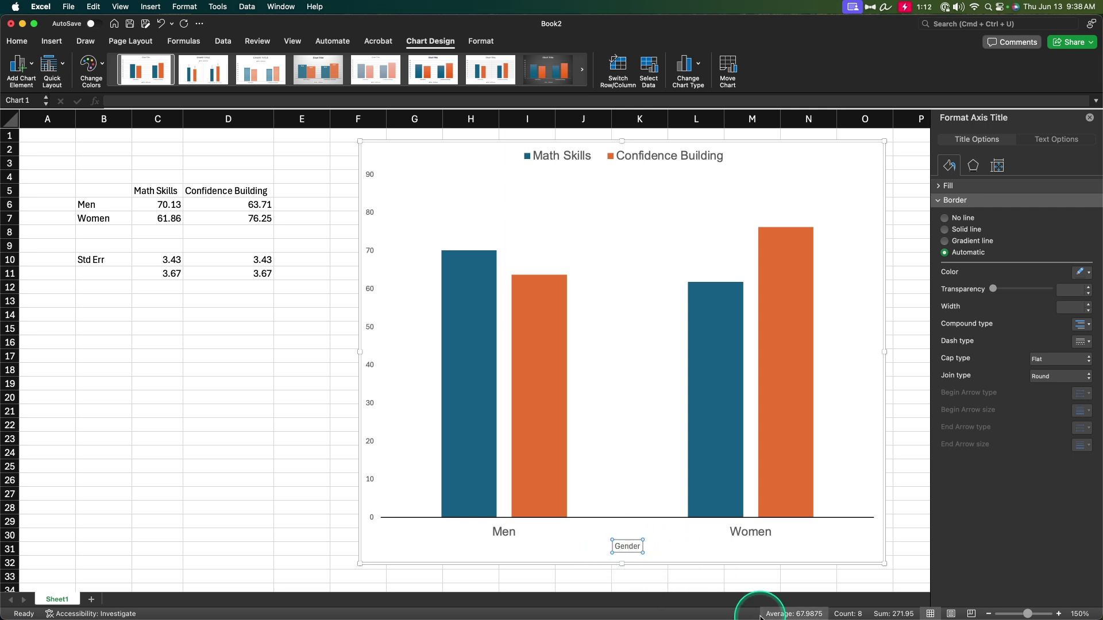
Format the Gender axis title in Arial at size 14.
{"action": "left_click", "coordinate": [627, 547]}
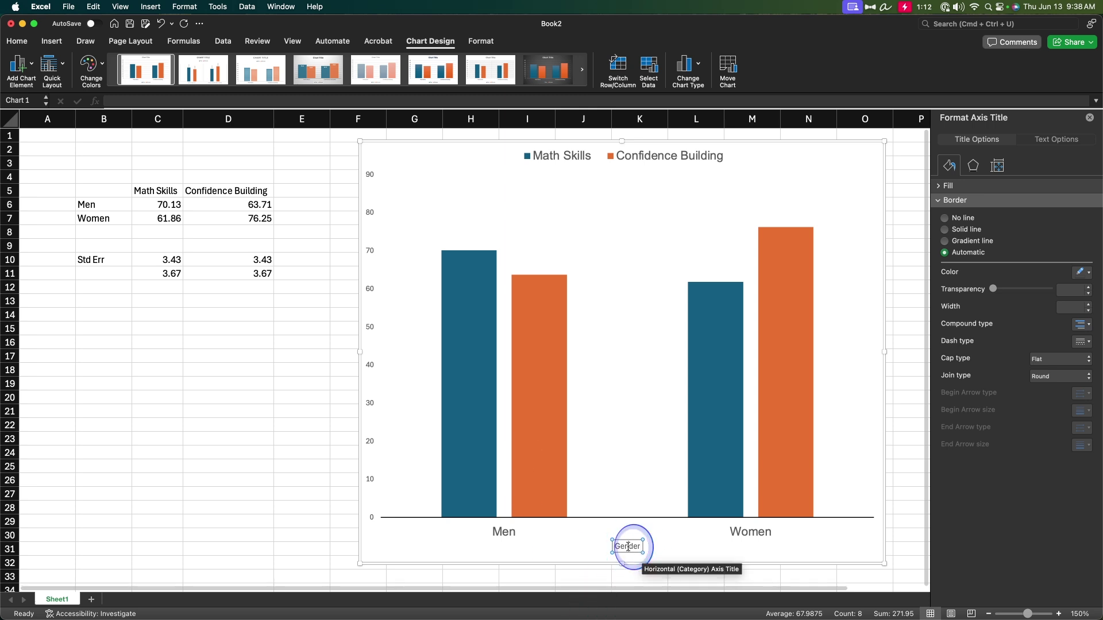
{"action": "left_click", "coordinate": [16, 41]}
{"action": "left_click", "coordinate": [117, 64]}
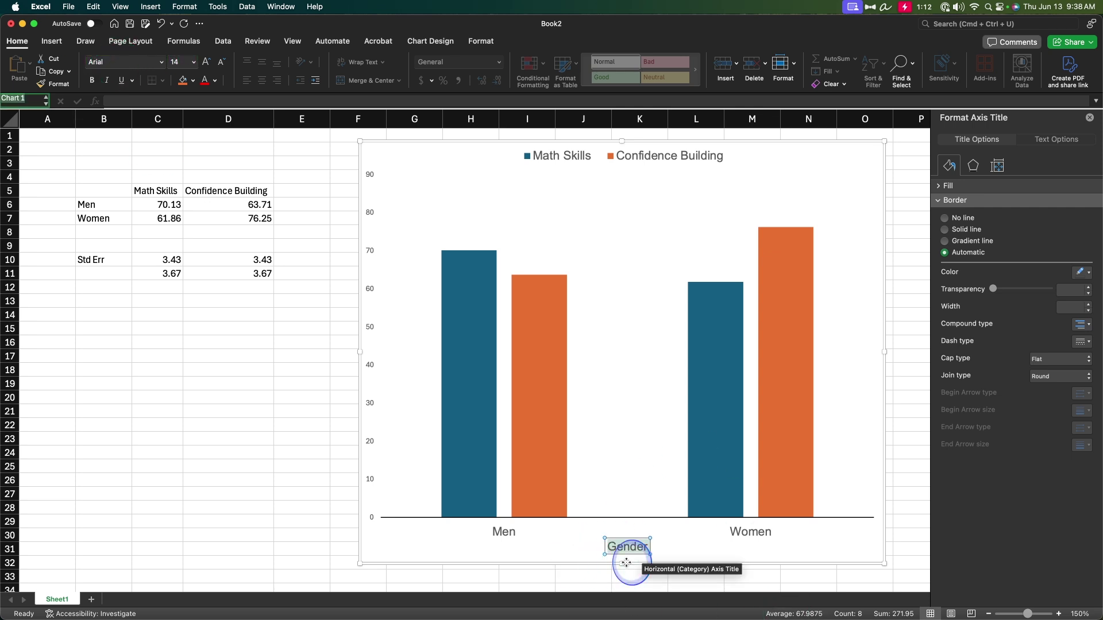
{"action": "left_click", "coordinate": [522, 524]}
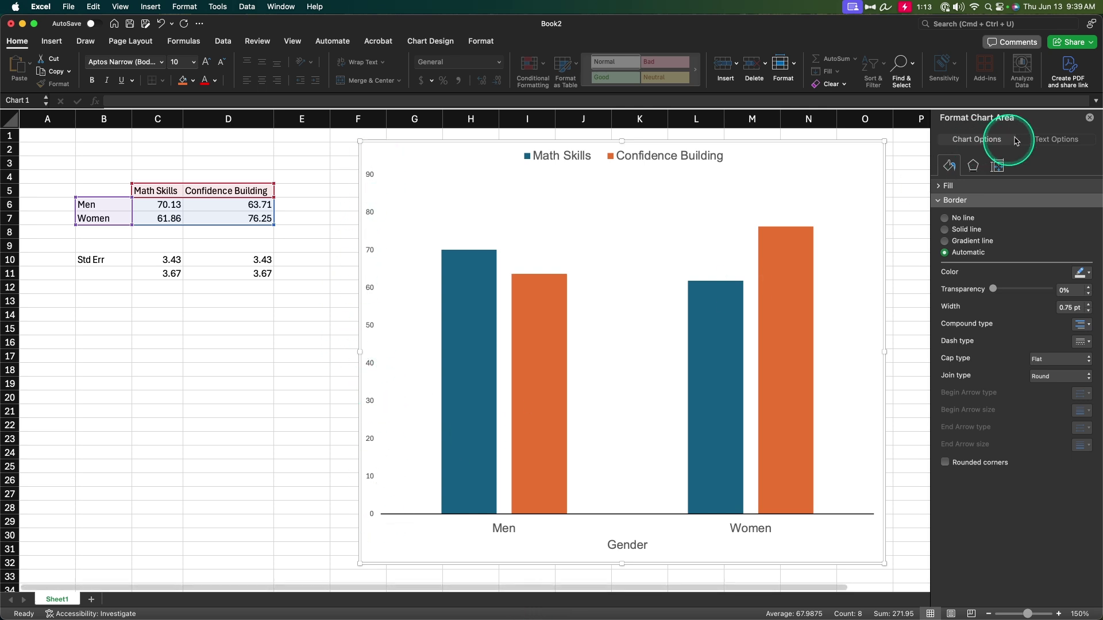
Open the vertical value axis's scale options and set its maximum bound to 100.
{"action": "left_click", "coordinate": [370, 363]}
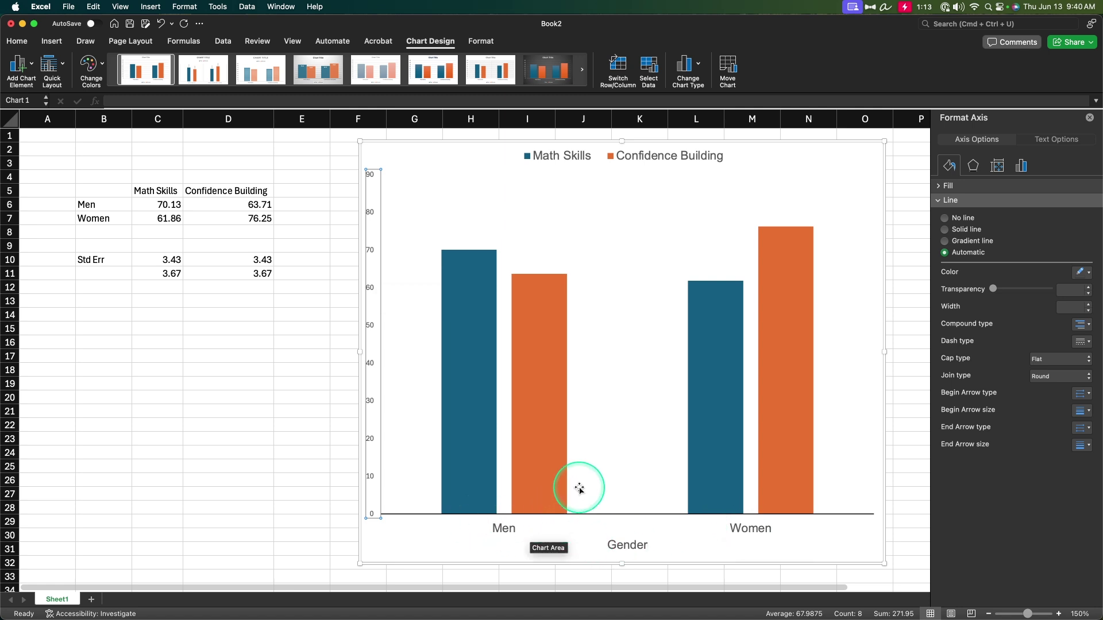
{"action": "left_click", "coordinate": [1022, 167]}
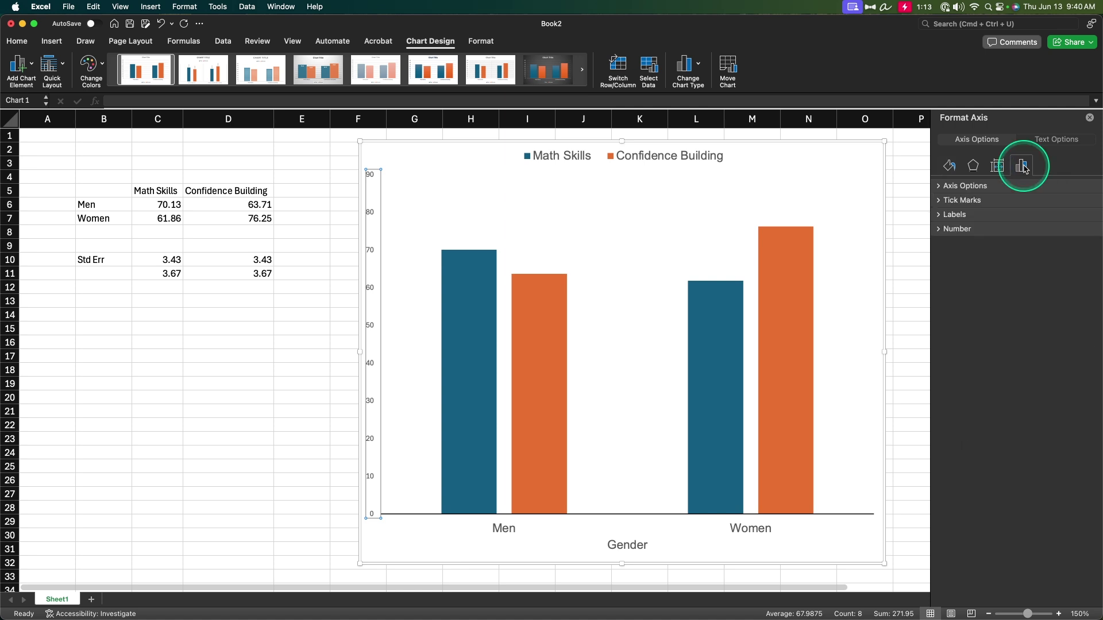
{"action": "left_click", "coordinate": [992, 190]}
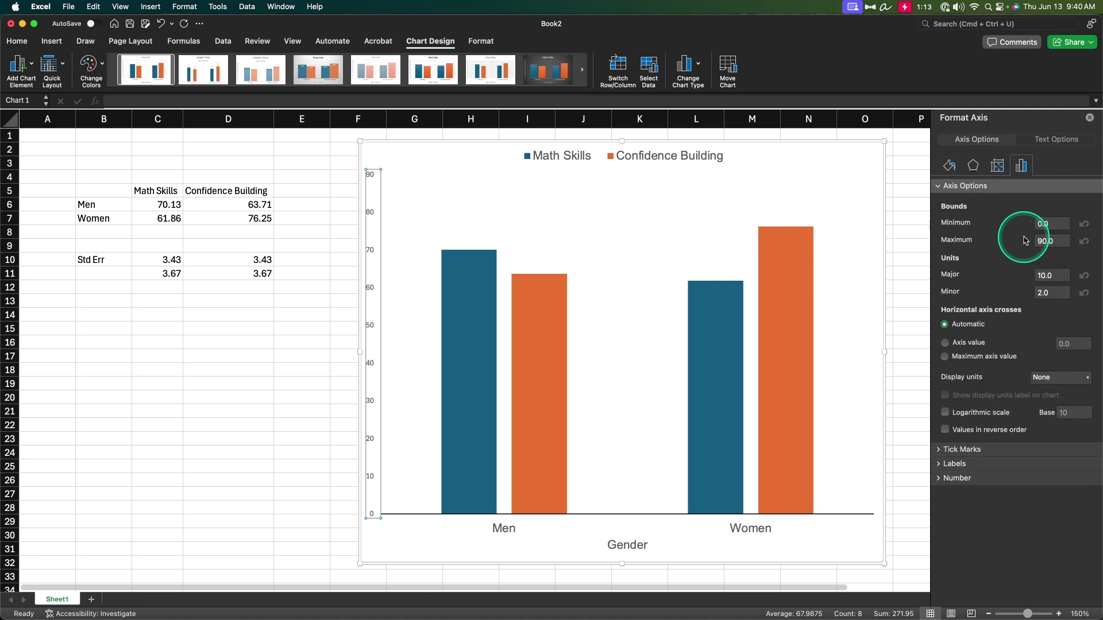
{"action": "left_click", "coordinate": [1050, 242]}
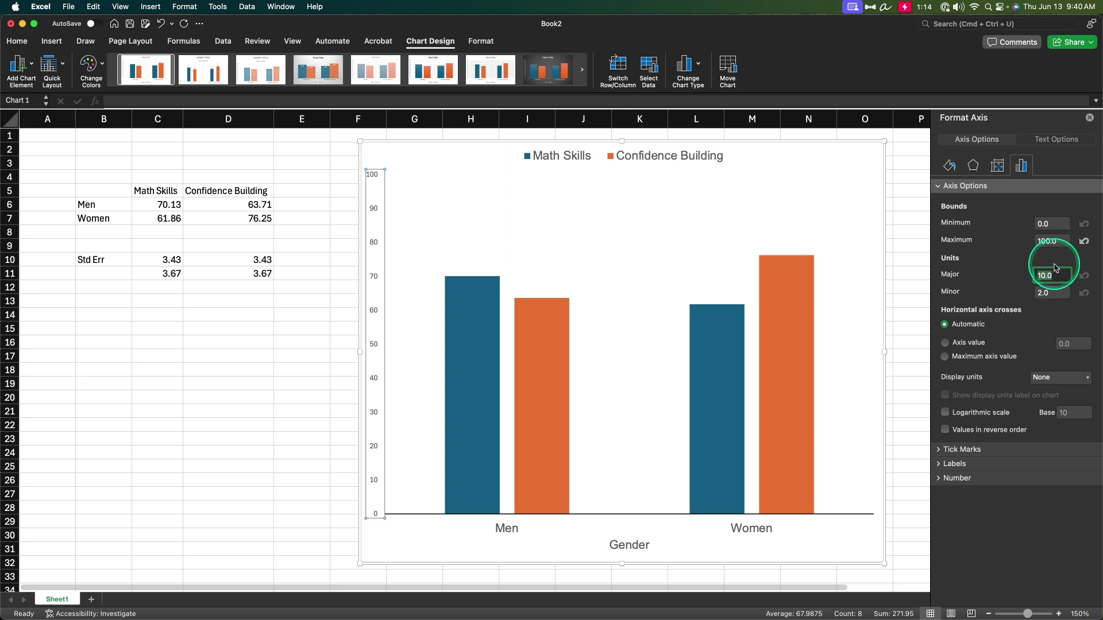
{"action": "double_click", "coordinate": [1048, 275]}
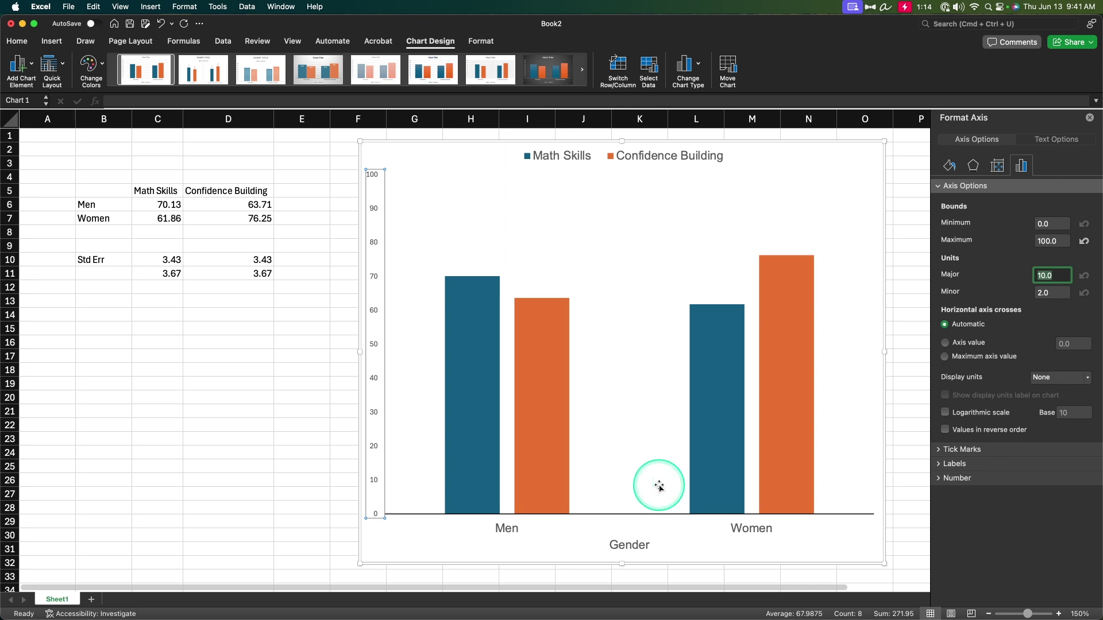
Format the vertical axis line as a solid black line 1 pt wide.
{"action": "left_click", "coordinate": [950, 166]}
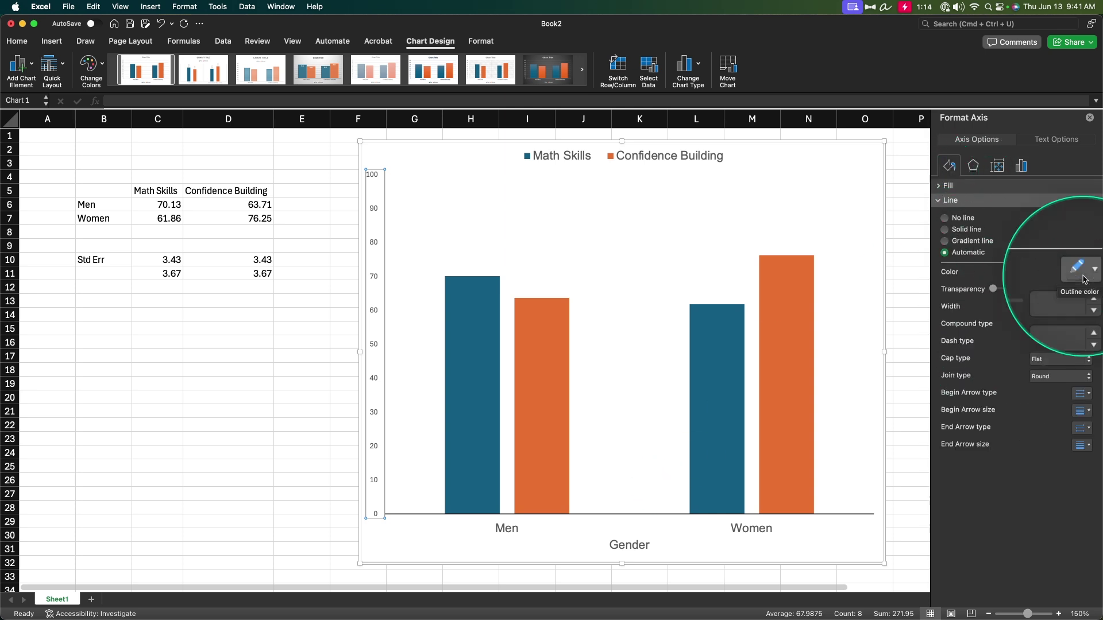
{"action": "left_click", "coordinate": [1083, 273]}
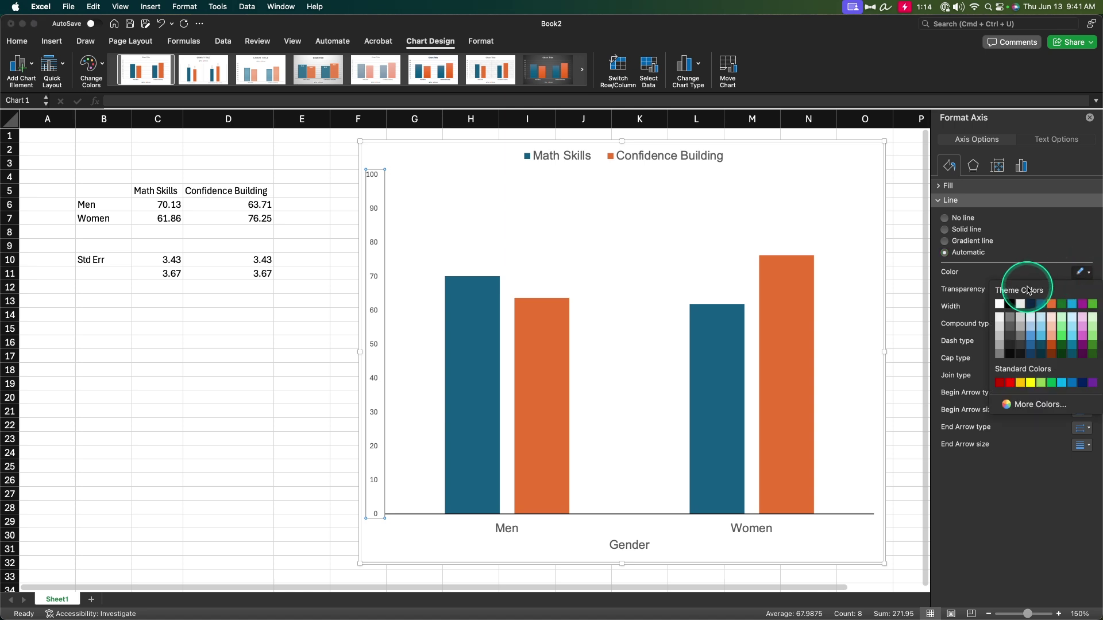
{"action": "left_click", "coordinate": [1031, 303]}
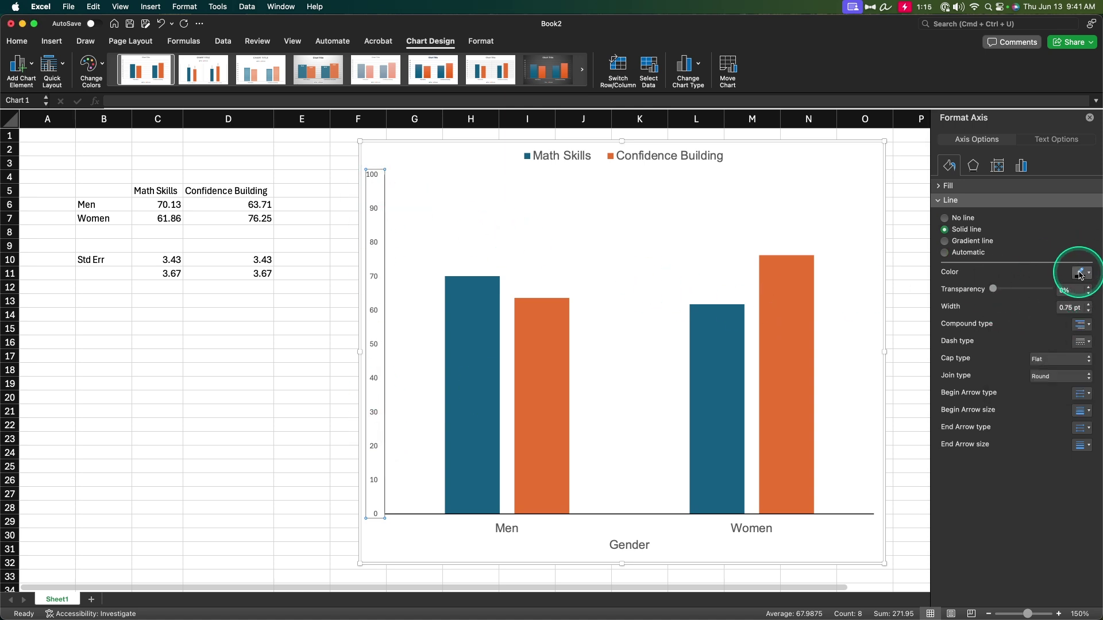
{"action": "left_click", "coordinate": [1088, 305]}
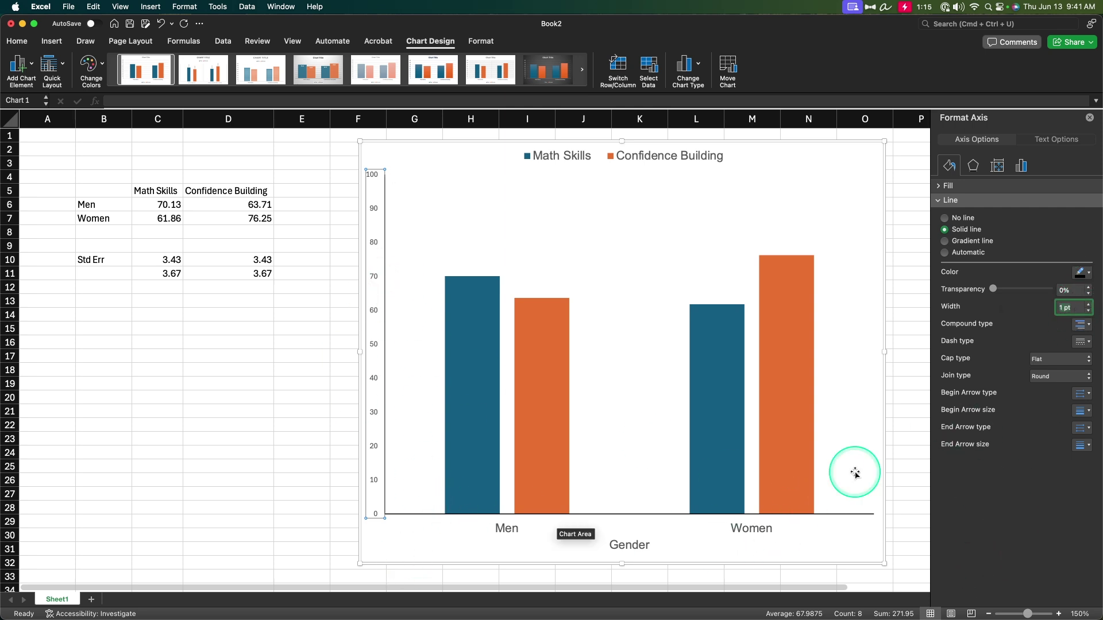
Set the vertical axis's major tick marks to Outside.
{"action": "left_click", "coordinate": [1021, 166]}
{"action": "left_click", "coordinate": [977, 449]}
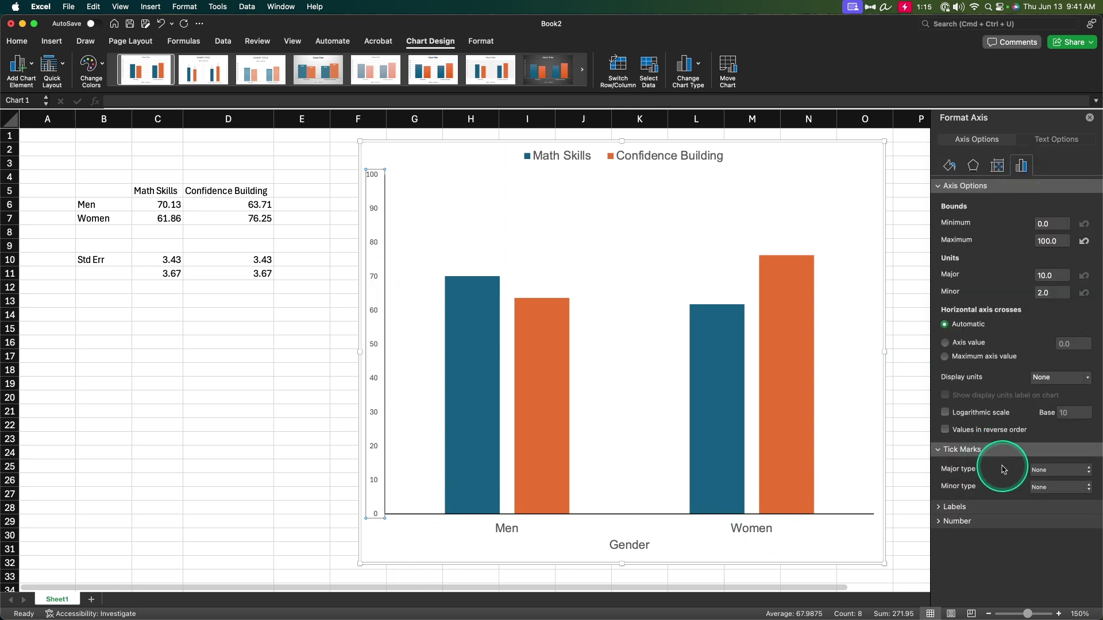
{"action": "left_click", "coordinate": [1060, 470]}
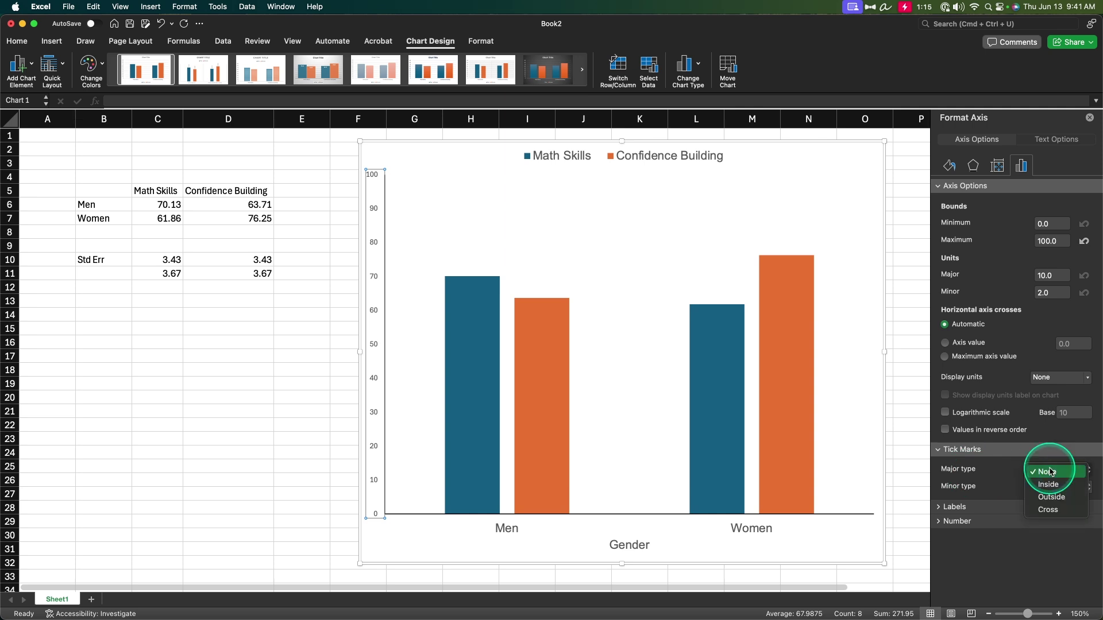
{"action": "left_click", "coordinate": [1052, 497]}
{"action": "left_click", "coordinate": [1056, 469]}
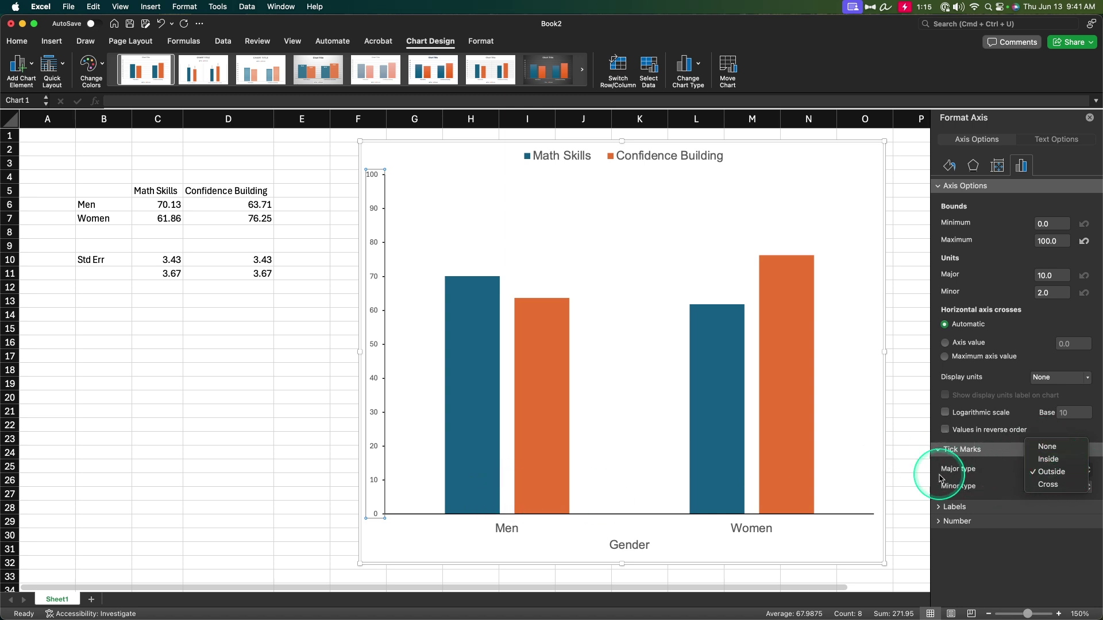
{"action": "left_click", "coordinate": [1014, 199]}
{"action": "left_click", "coordinate": [949, 166]}
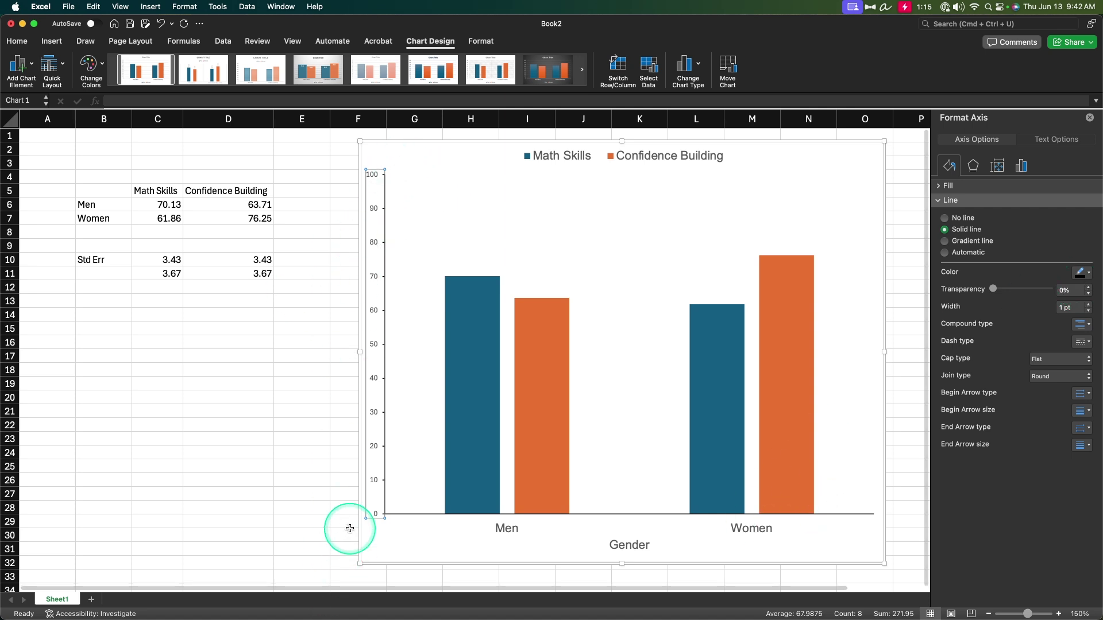
{"action": "left_click", "coordinate": [1021, 165]}
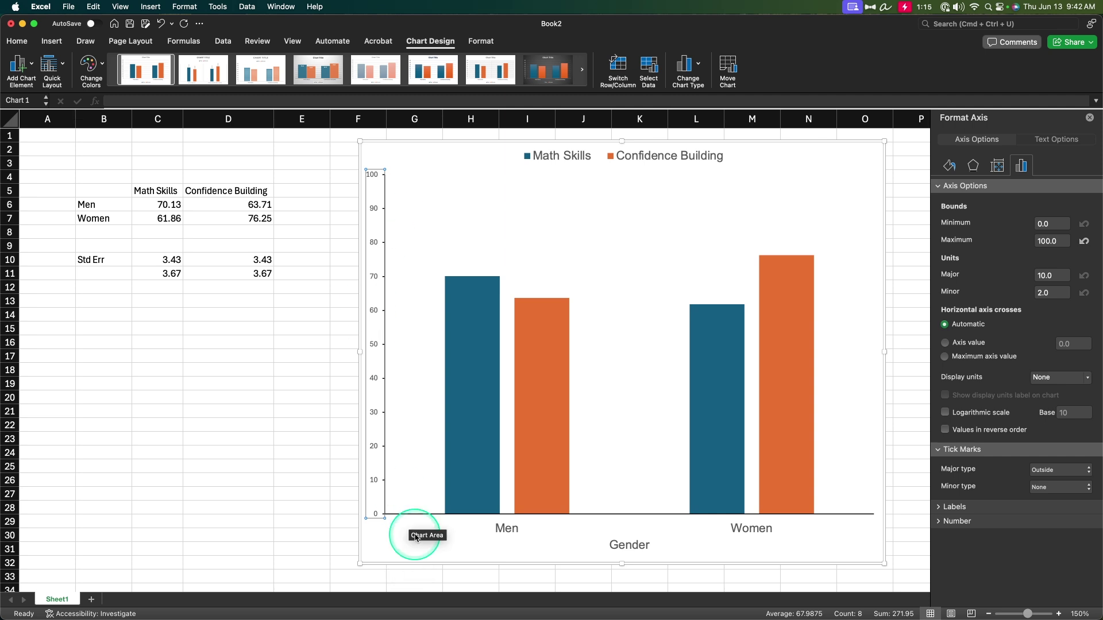
Format the vertical axis numbers in Arial at size 14.
{"action": "left_click", "coordinate": [23, 42]}
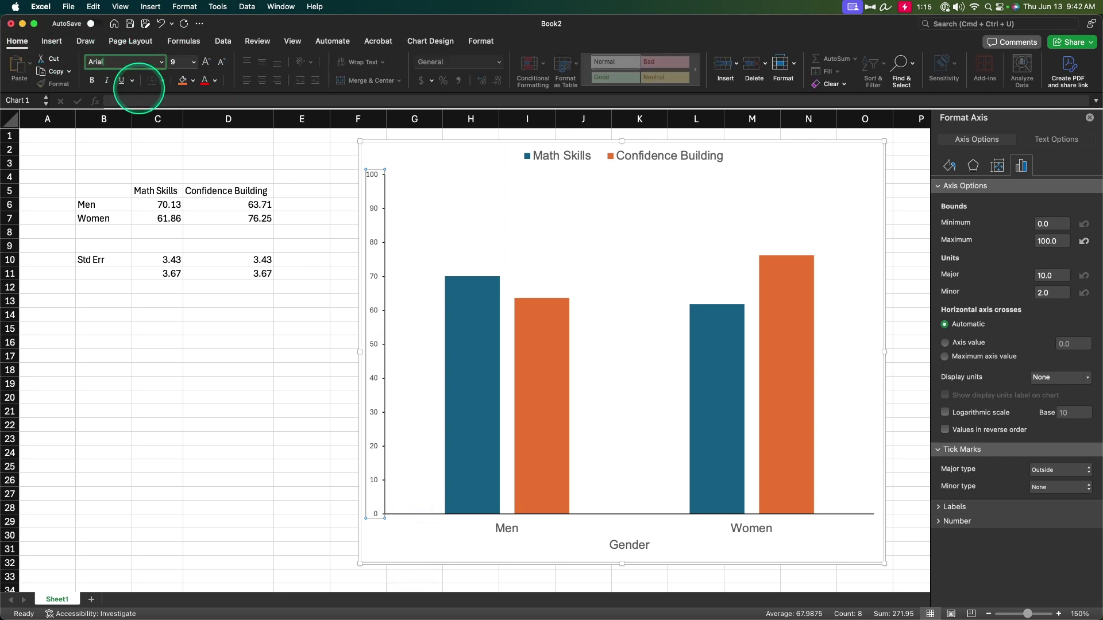
{"action": "key", "text": "Tab"}
{"action": "type", "text": "14"}
{"action": "key", "text": "Return"}
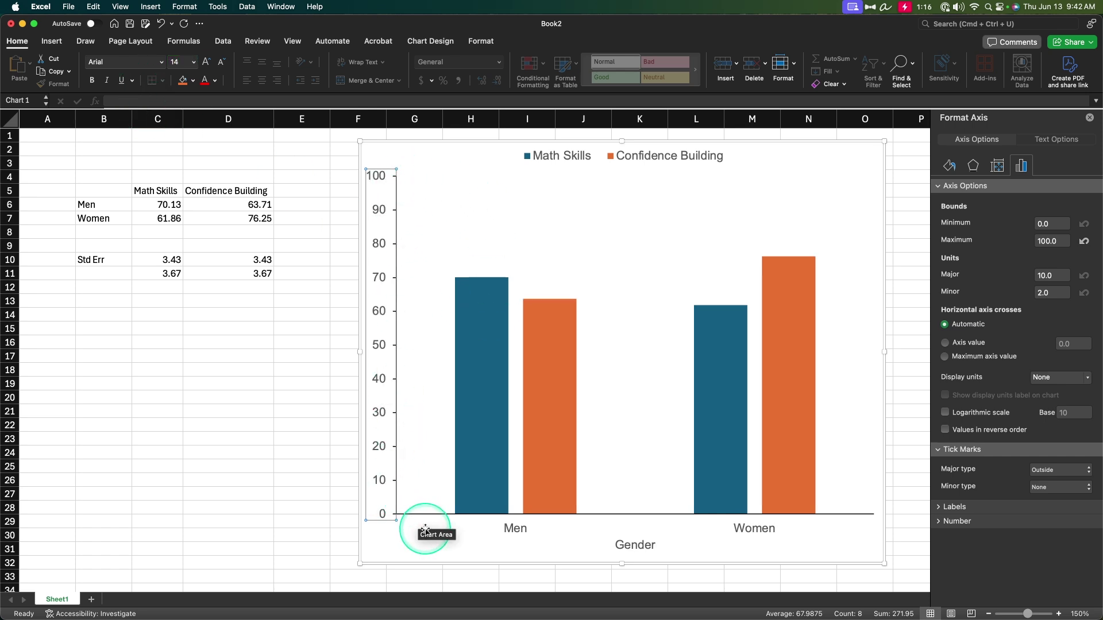
Add a primary vertical axis title reading "Statistics Exam Score (out of 100)".
{"action": "left_click", "coordinate": [431, 42]}
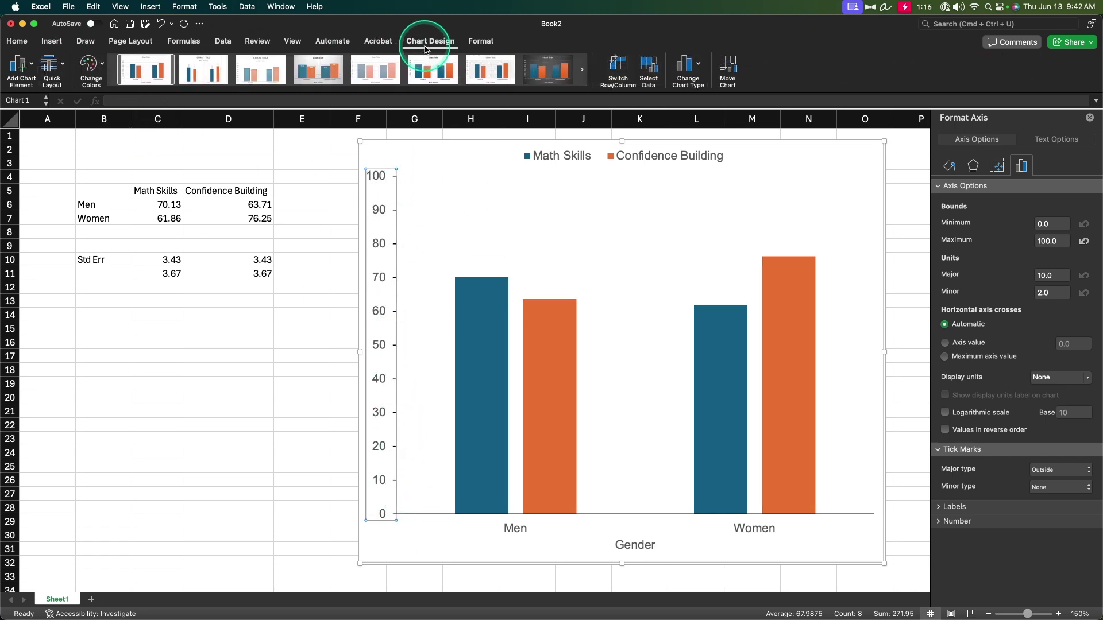
{"action": "left_click", "coordinate": [22, 72]}
{"action": "mouse_move", "coordinate": [52, 96]}
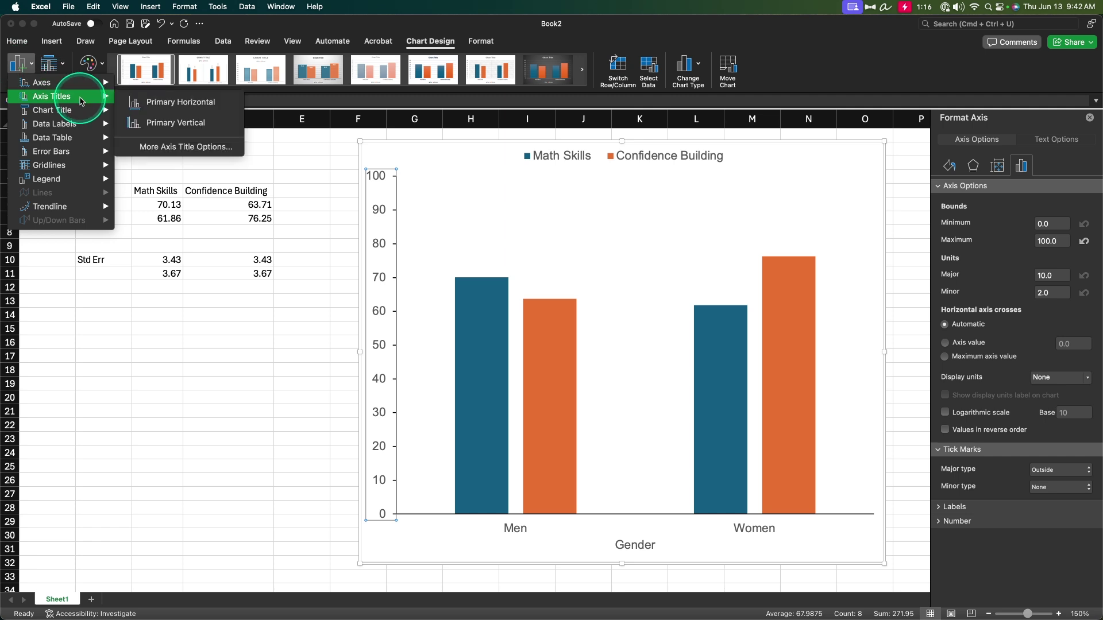
{"action": "left_click", "coordinate": [159, 124]}
{"action": "left_click", "coordinate": [377, 349]}
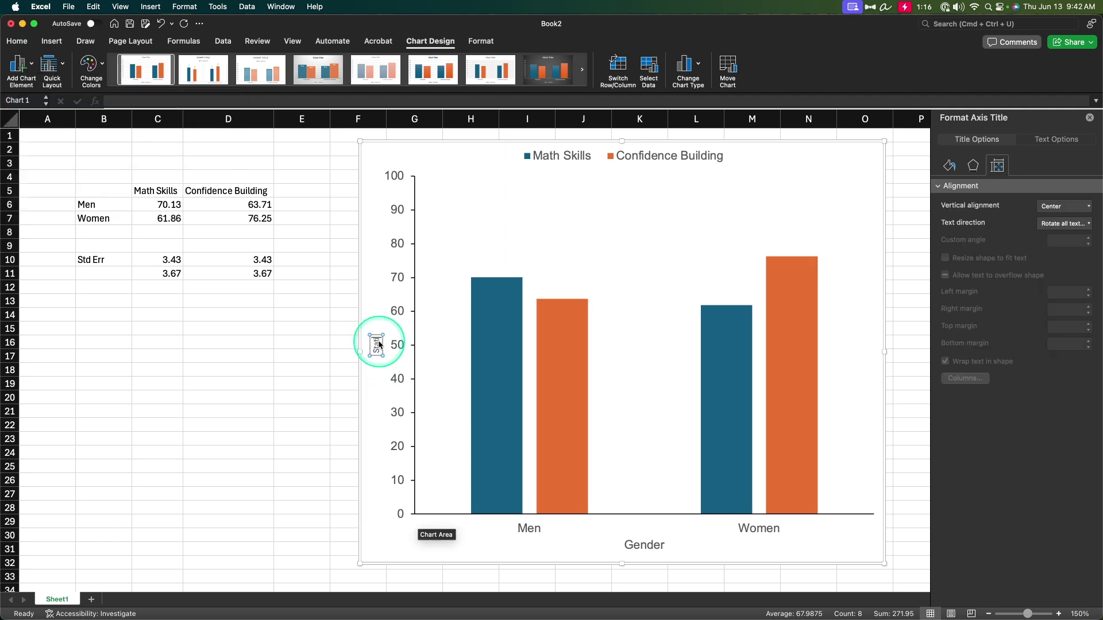
{"action": "type", "text": "Statistics Exam S"}
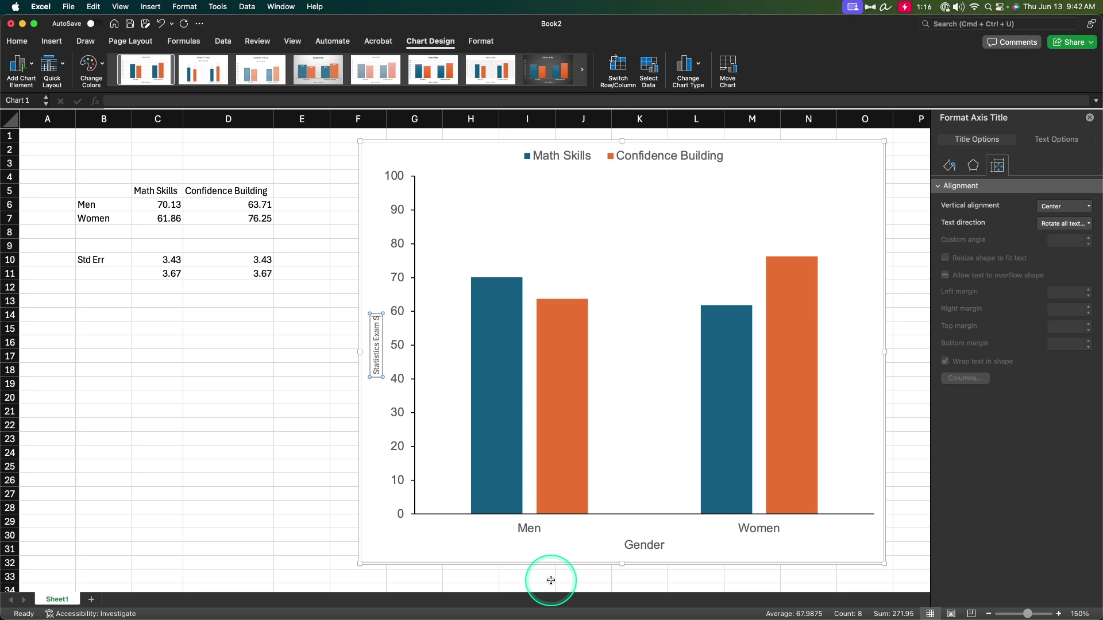
{"action": "type", "text": "cores"}
{"action": "key", "text": "BackSpace"}
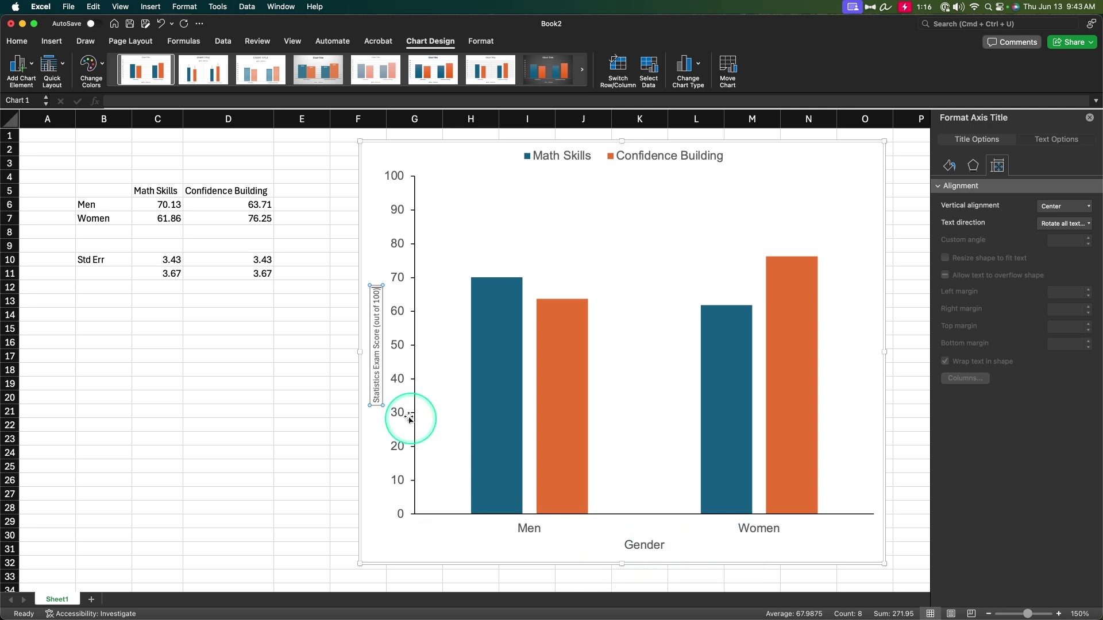
Format the vertical axis title in Arial at size 14 and close the chart formatting options.
{"action": "triple_click", "coordinate": [373, 332]}
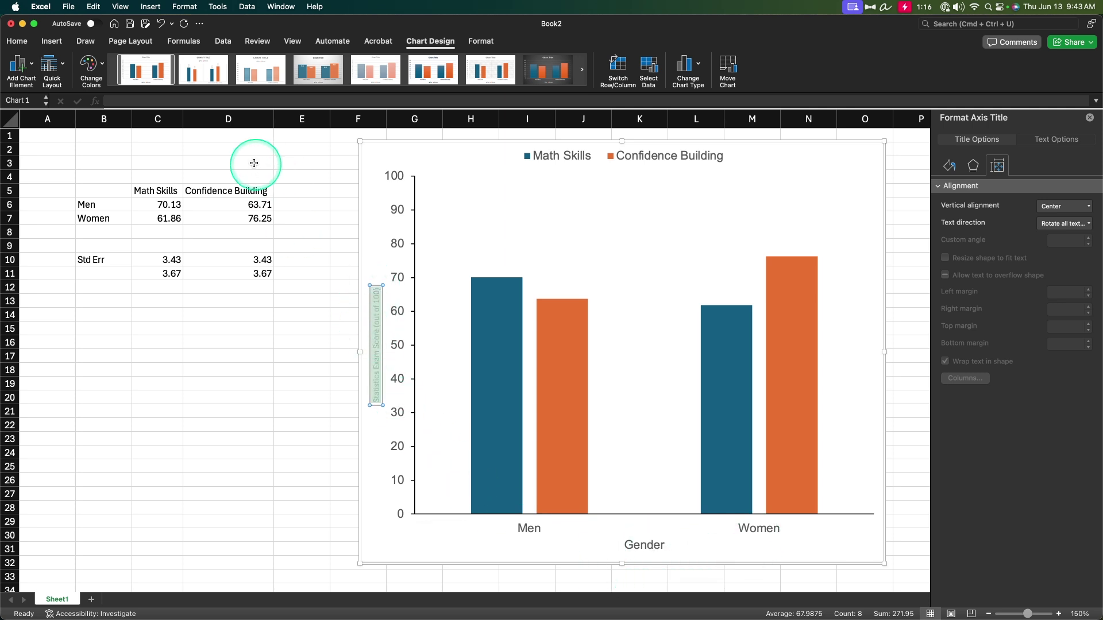
{"action": "left_click", "coordinate": [17, 41]}
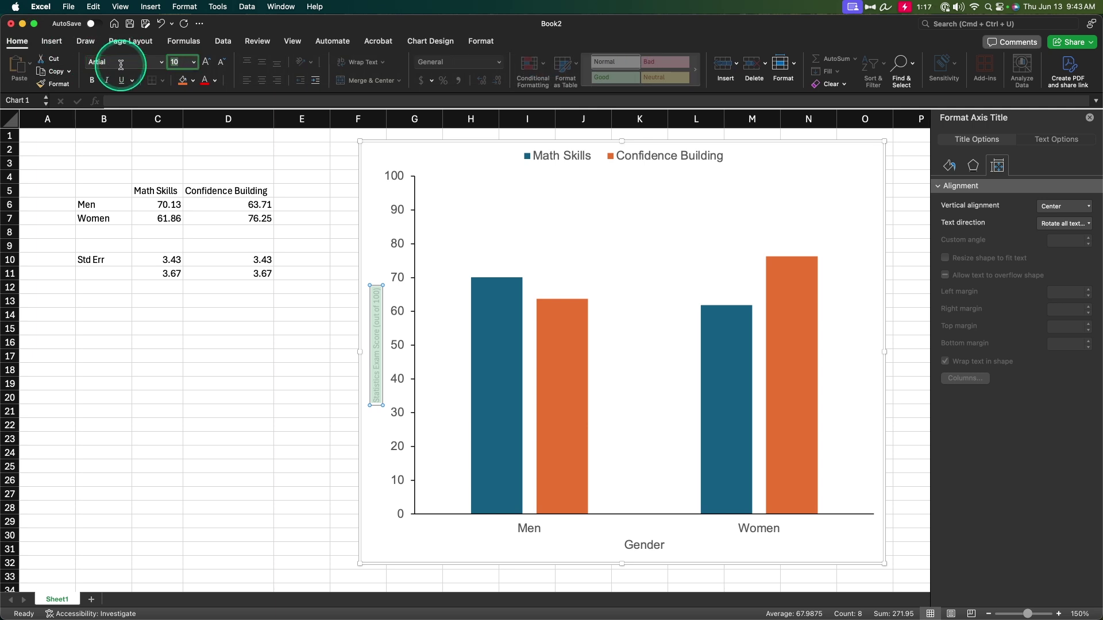
{"action": "left_click", "coordinate": [119, 63]}
{"action": "key", "text": "Tab"}
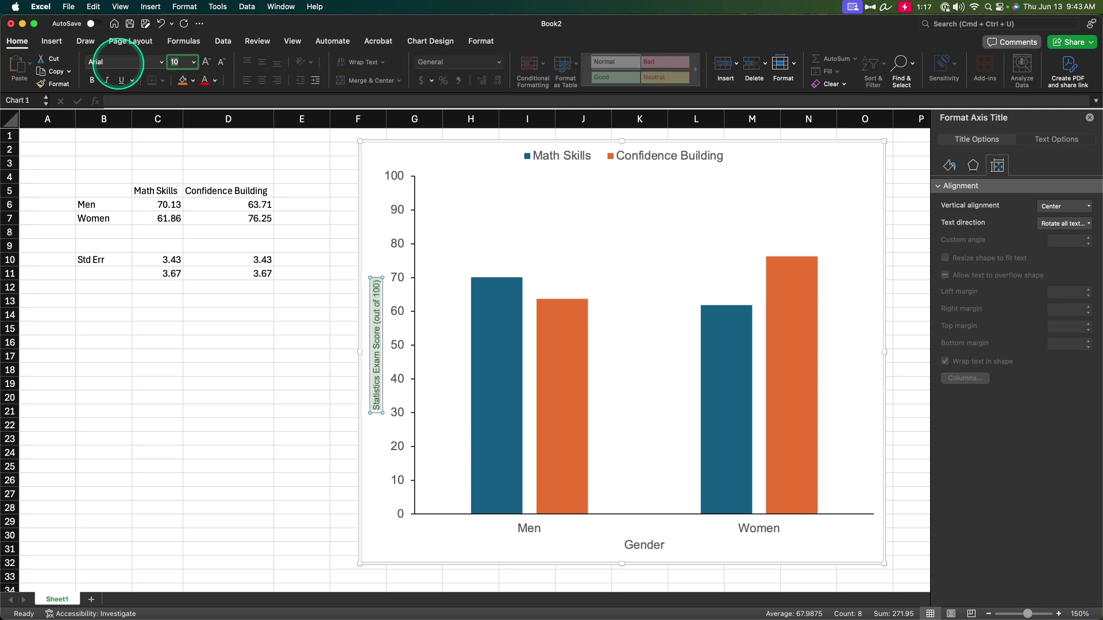
{"action": "key", "text": "Return"}
{"action": "left_click", "coordinate": [474, 562]}
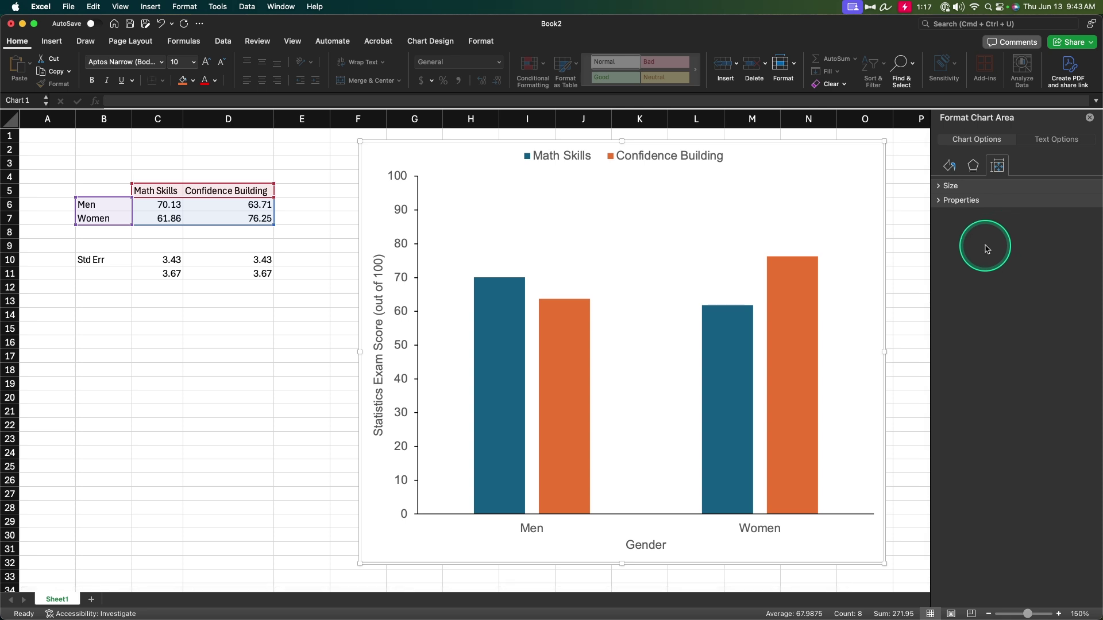
{"action": "left_click", "coordinate": [1089, 117]}
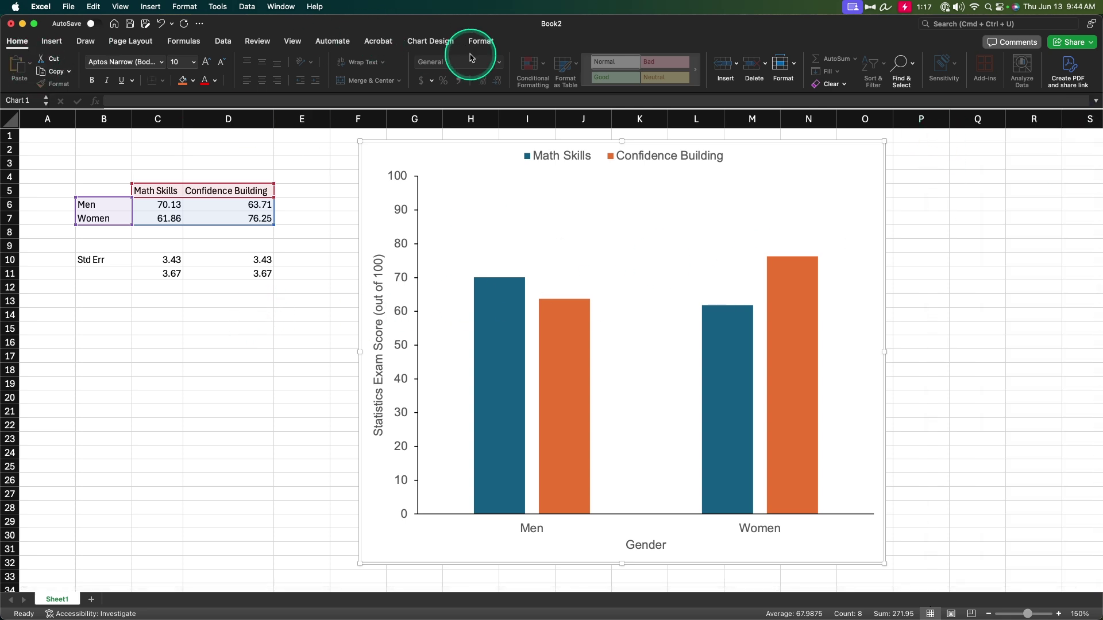
Add Standard Error error bars to both series in the chart.
{"action": "left_click", "coordinate": [431, 41]}
{"action": "left_click", "coordinate": [20, 66]}
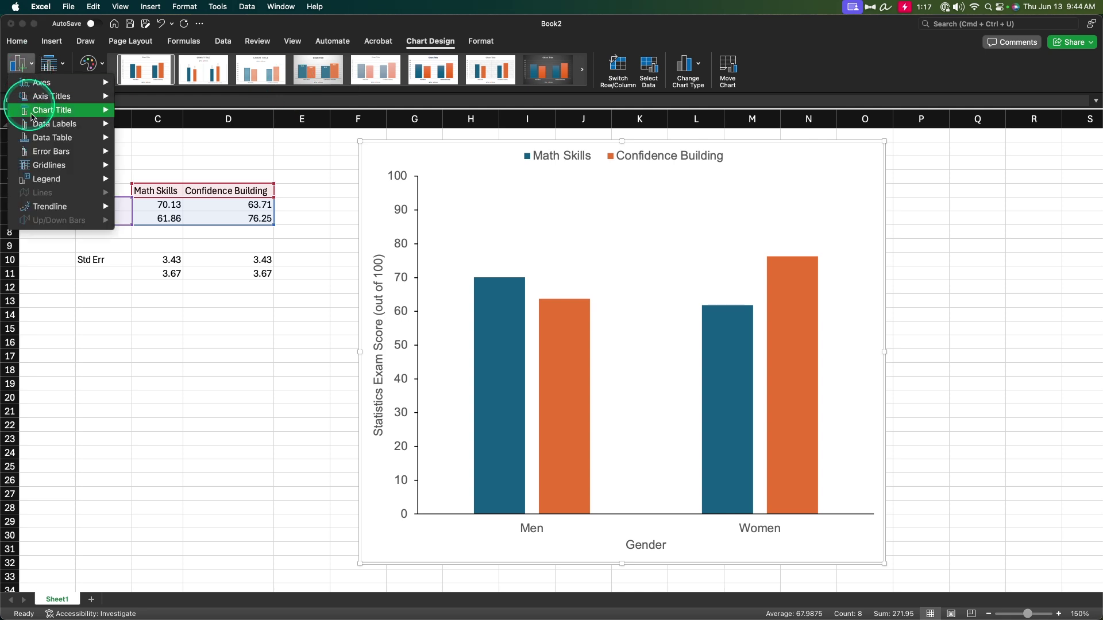
{"action": "mouse_move", "coordinate": [34, 150]}
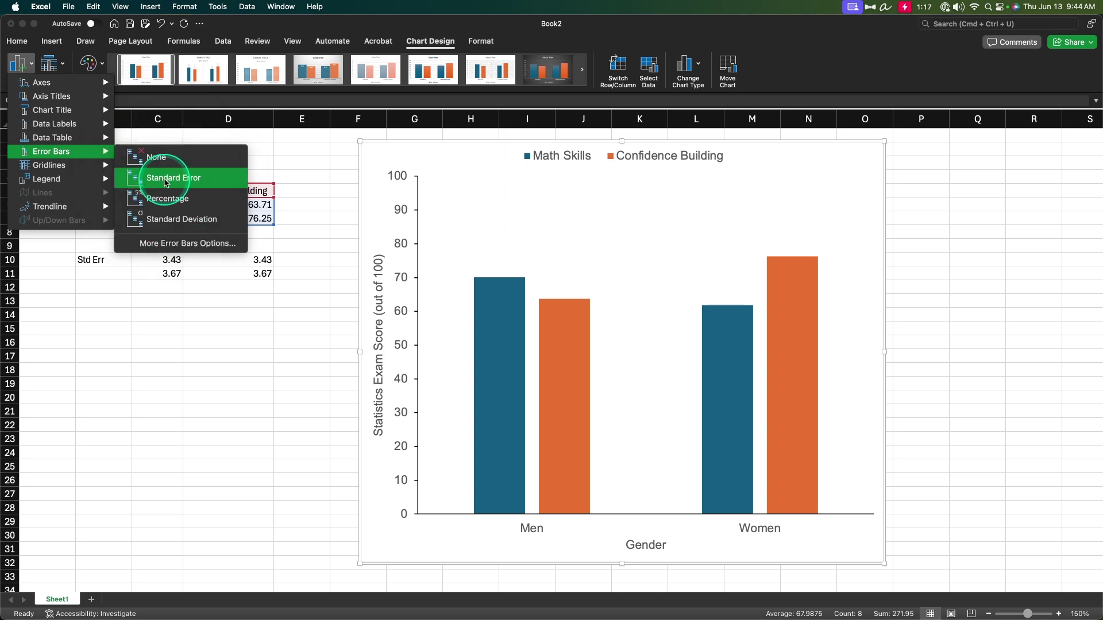
{"action": "left_click", "coordinate": [166, 183]}
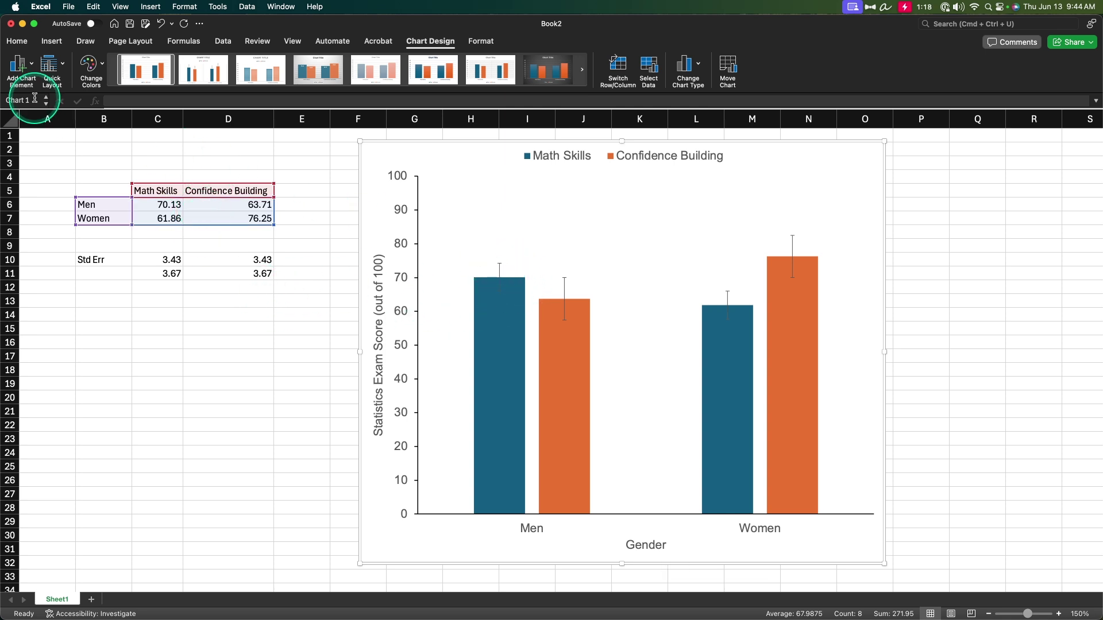
Give the Math Skills series custom error bars using cells C10:C11 for both the positive and negative error values.
{"action": "left_click", "coordinate": [18, 65]}
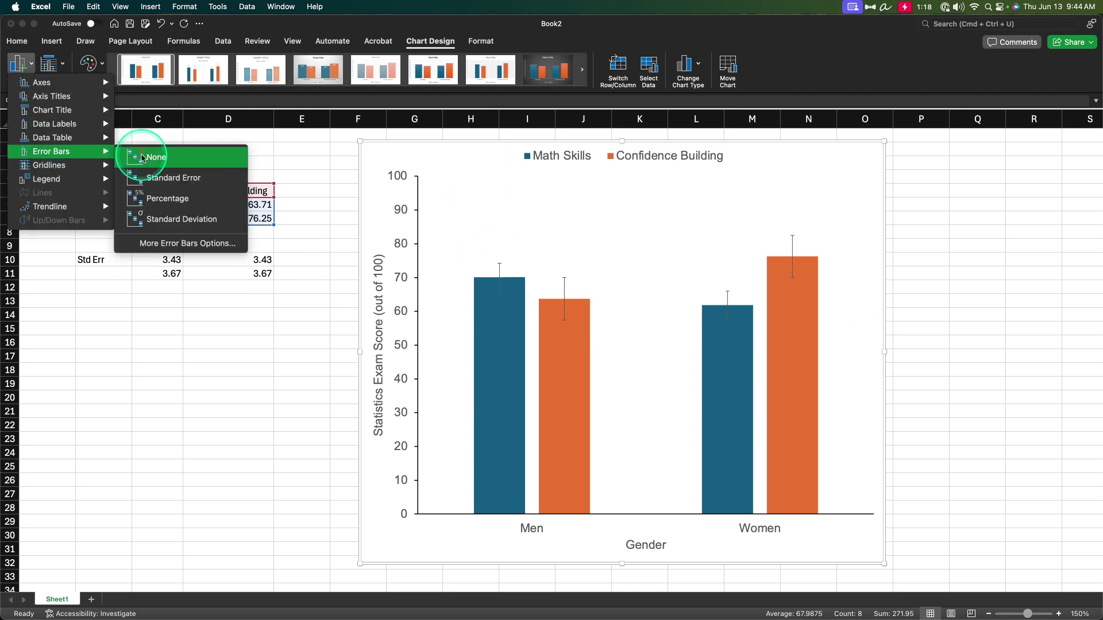
{"action": "left_click", "coordinate": [206, 246]}
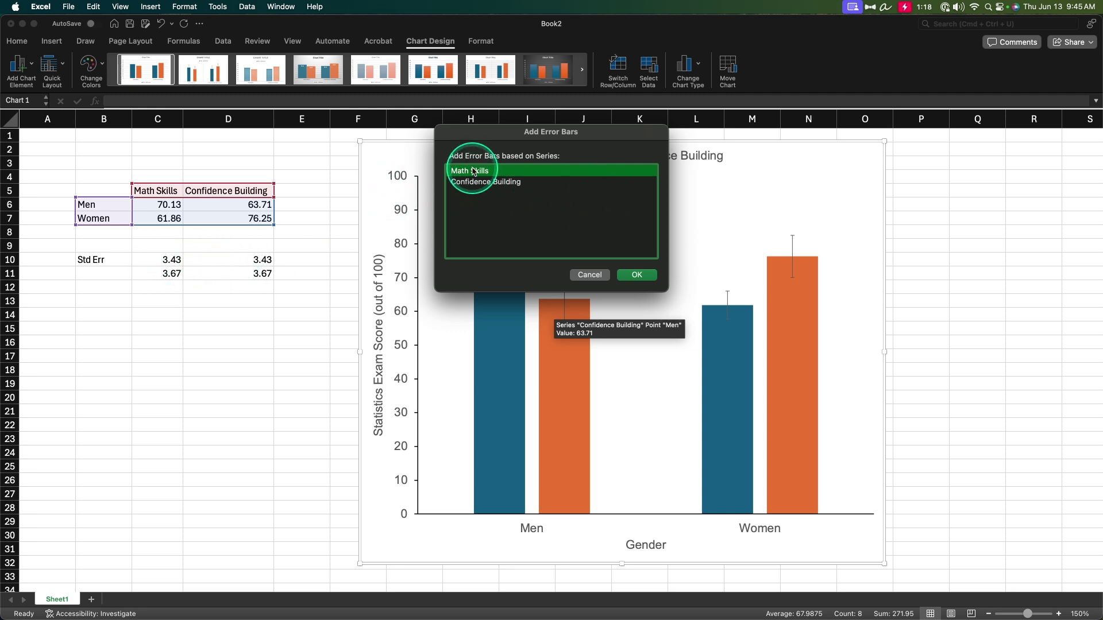
{"action": "left_click", "coordinate": [635, 276]}
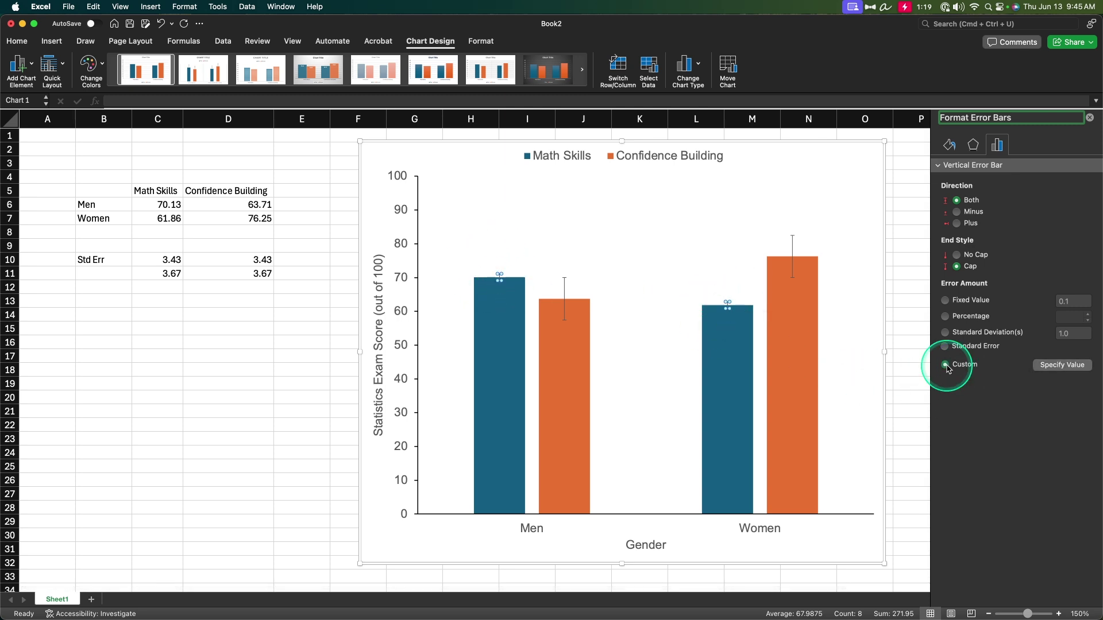
{"action": "left_click", "coordinate": [1061, 366]}
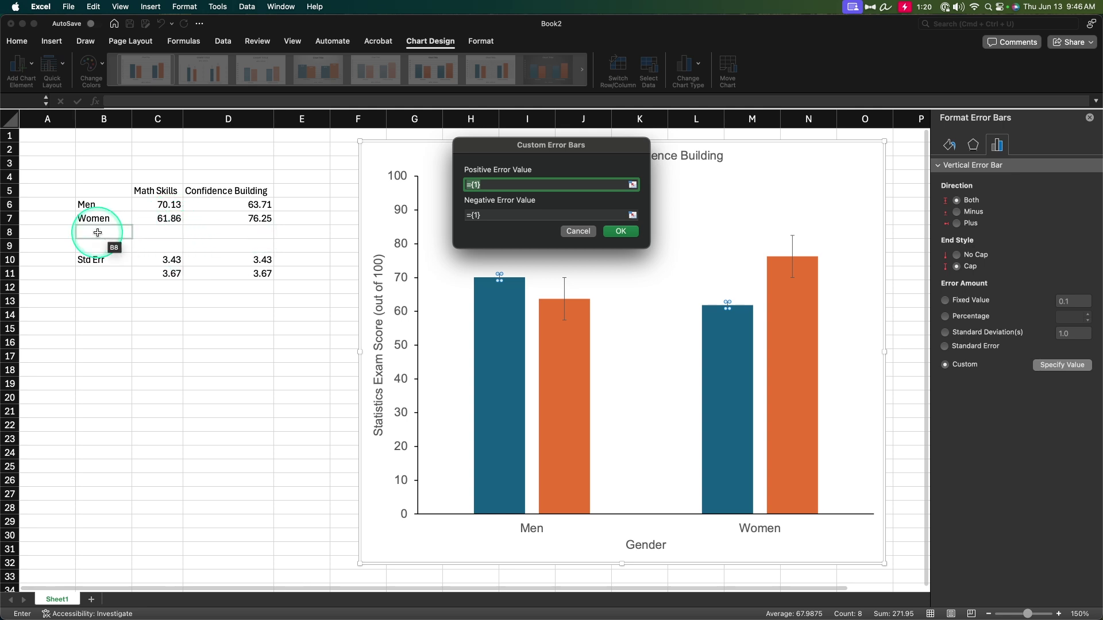
{"action": "left_click", "coordinate": [171, 262]}
{"action": "left_click_drag", "start_coordinate": [171, 270], "coordinate": [172, 275]}
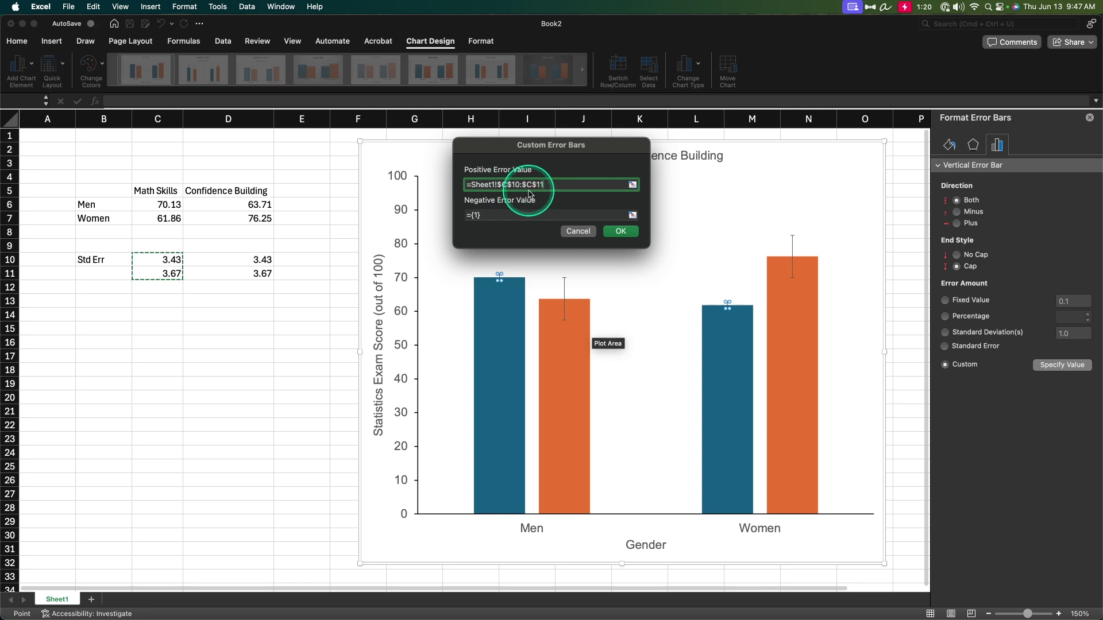
{"action": "left_click", "coordinate": [526, 214]}
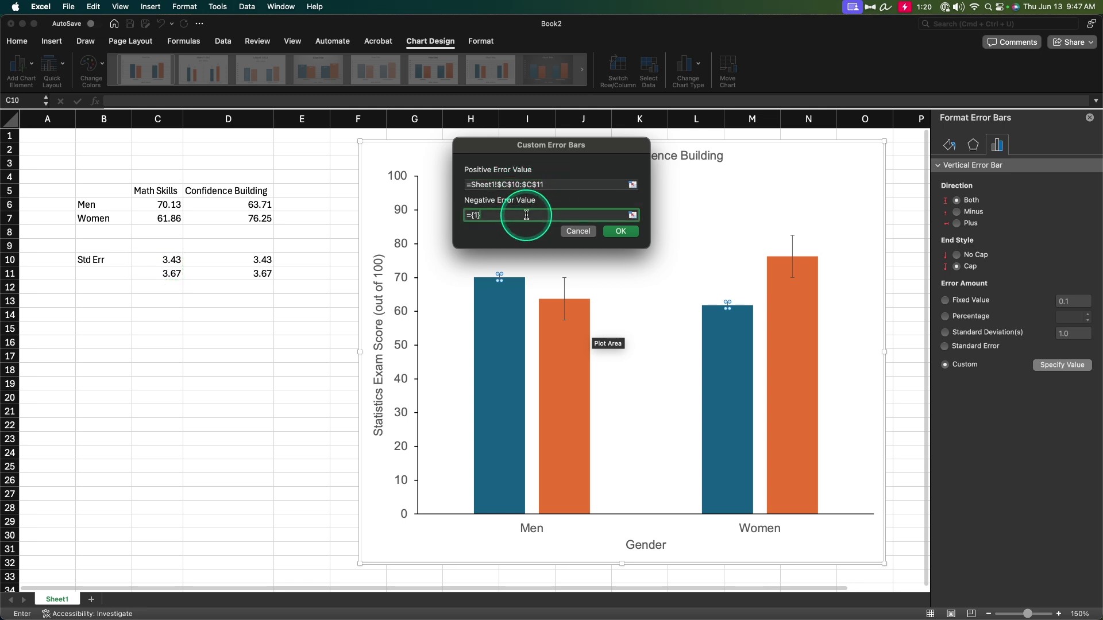
{"action": "left_click", "coordinate": [554, 185]}
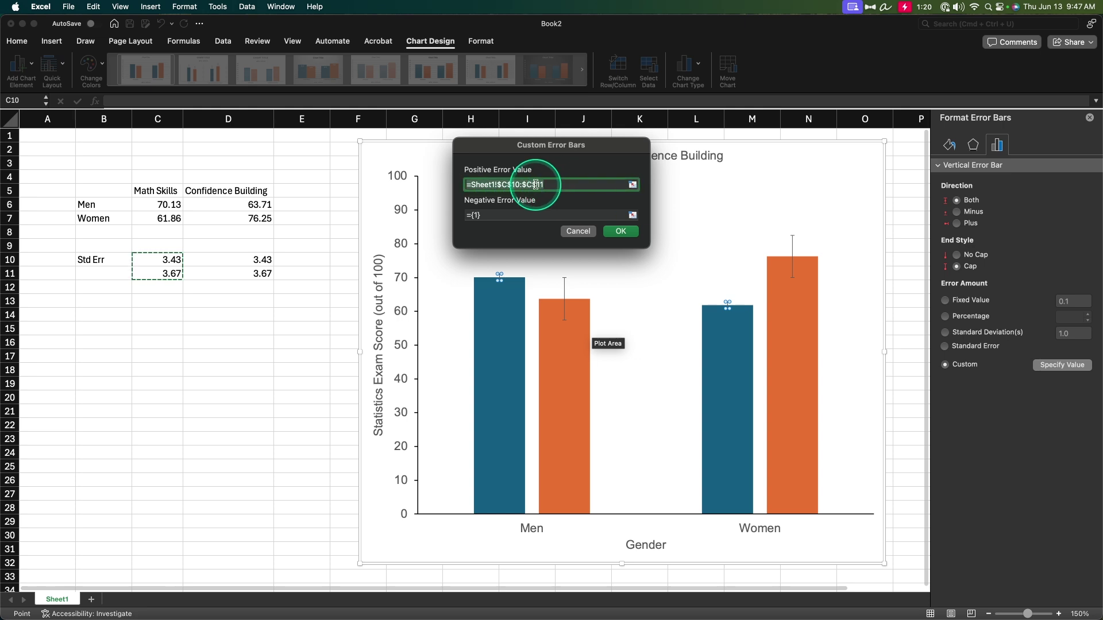
{"action": "left_click", "coordinate": [498, 214]}
{"action": "left_click_drag", "start_coordinate": [156, 260], "coordinate": [150, 274]}
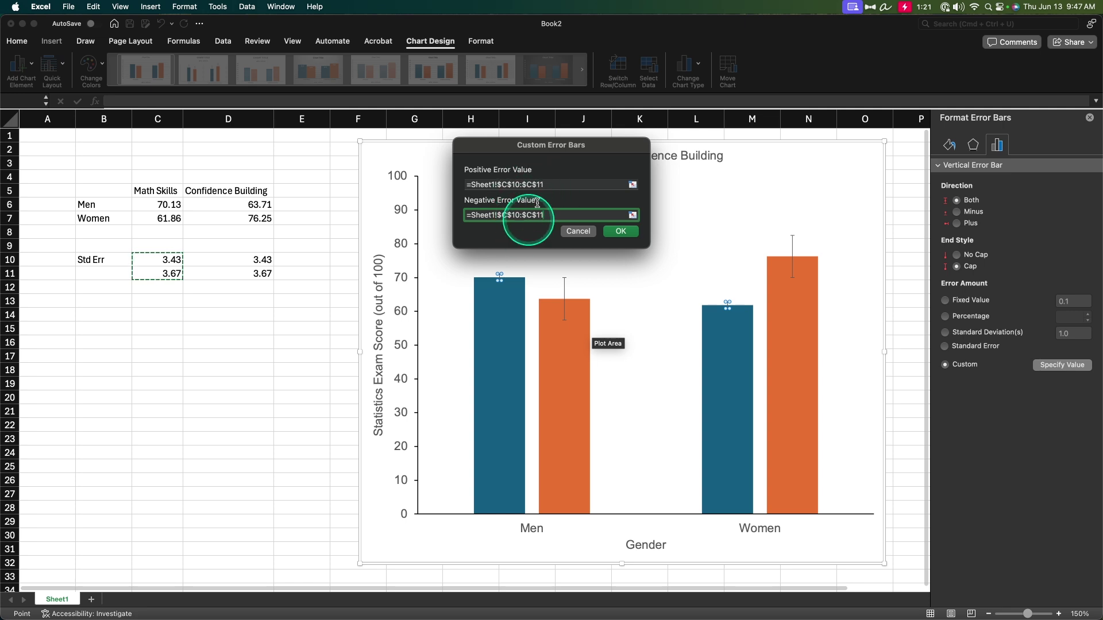
{"action": "left_click", "coordinate": [618, 232]}
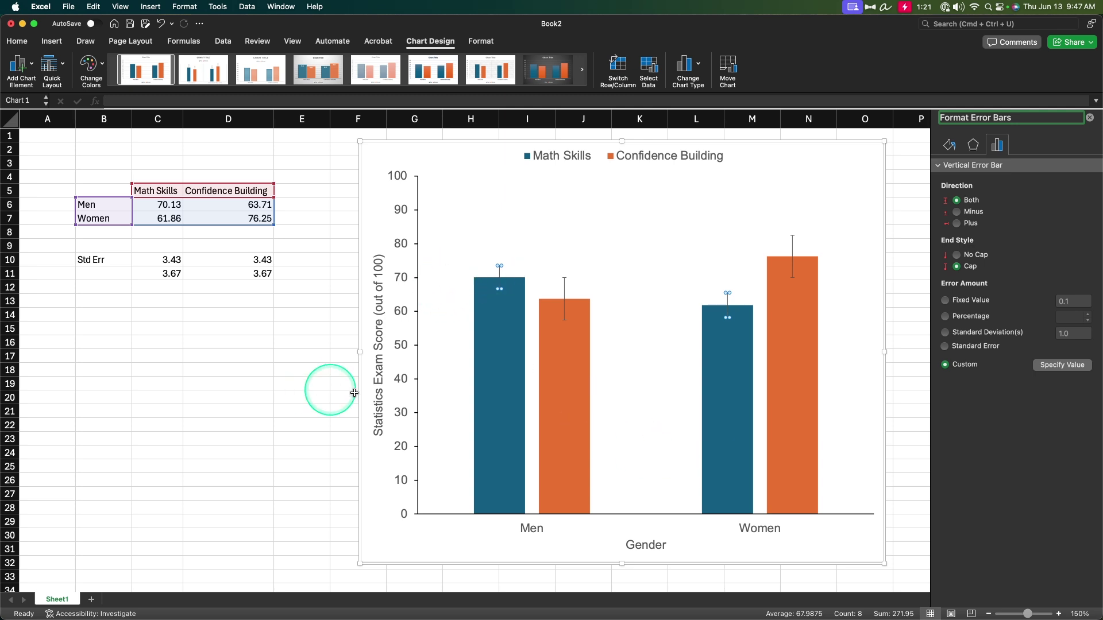
Set the line color of the Math Skills error bars to black and deselect the chart.
{"action": "left_click", "coordinate": [949, 145]}
{"action": "left_click", "coordinate": [1090, 239]}
{"action": "left_click", "coordinate": [1010, 269]}
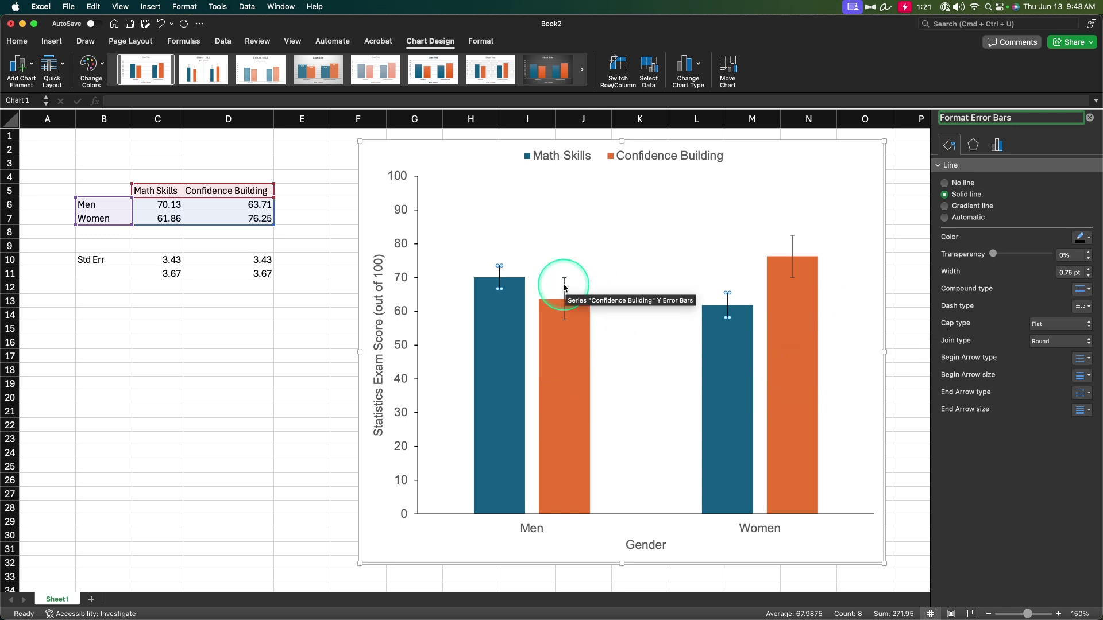
{"action": "left_click", "coordinate": [356, 384]}
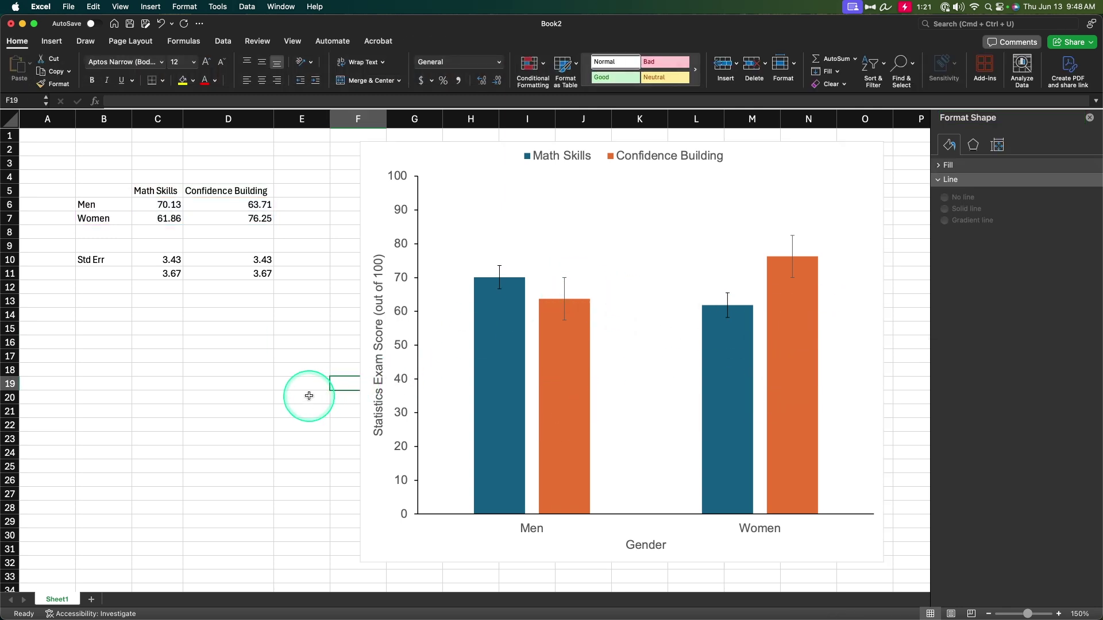
Open the error bar options for the Confidence Building series and set its error bar line color to black.
{"action": "left_click", "coordinate": [469, 145]}
{"action": "left_click", "coordinate": [19, 65]}
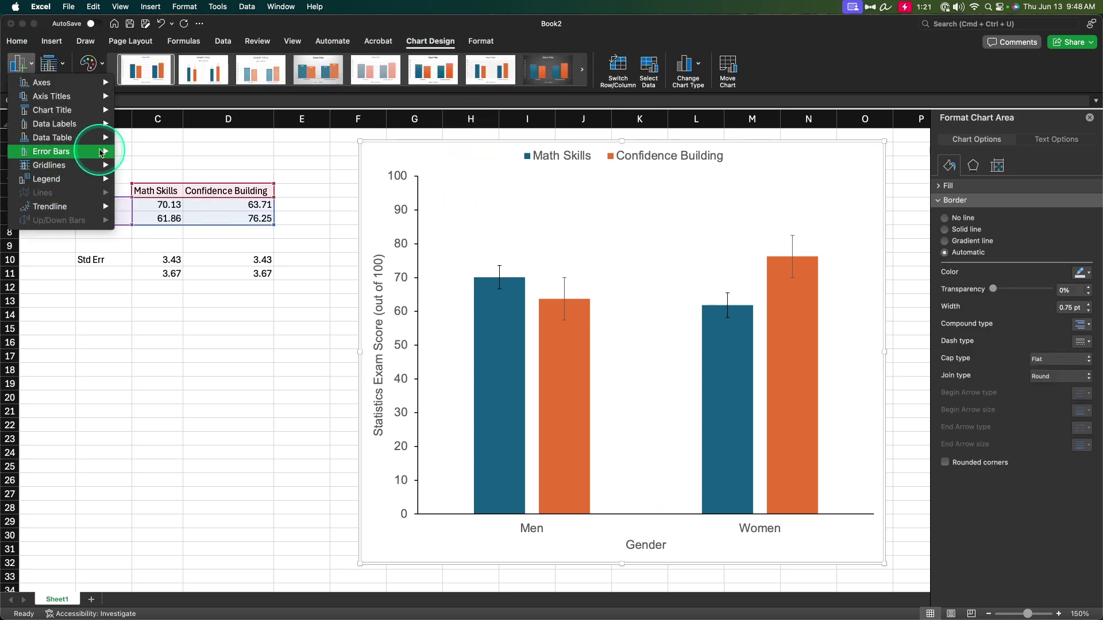
{"action": "mouse_move", "coordinate": [107, 152]}
{"action": "left_click", "coordinate": [184, 253]}
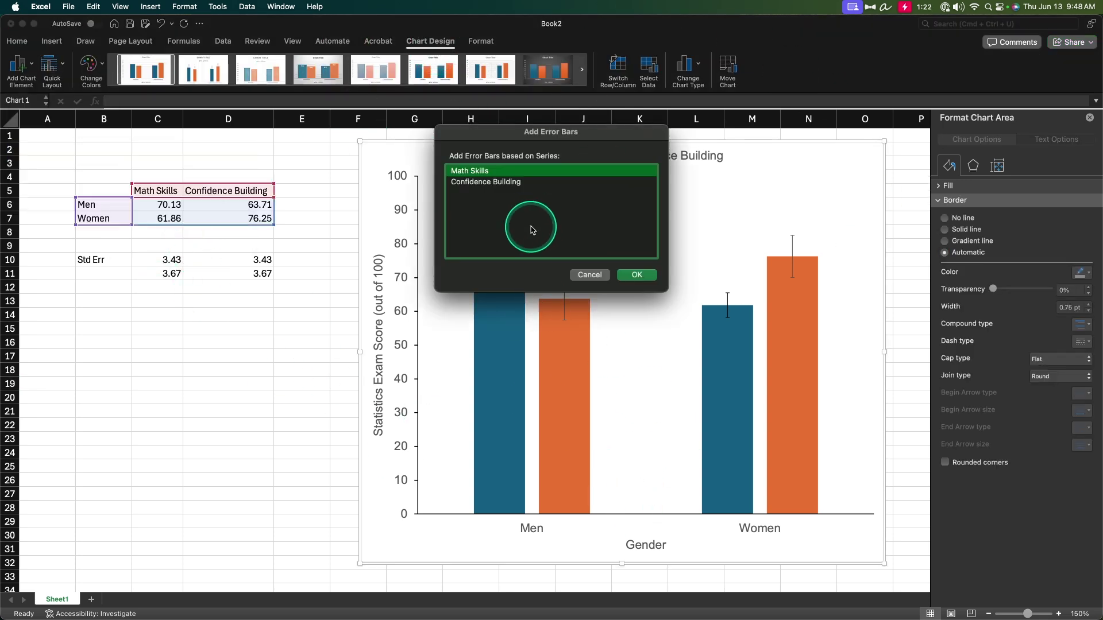
{"action": "left_click", "coordinate": [517, 182]}
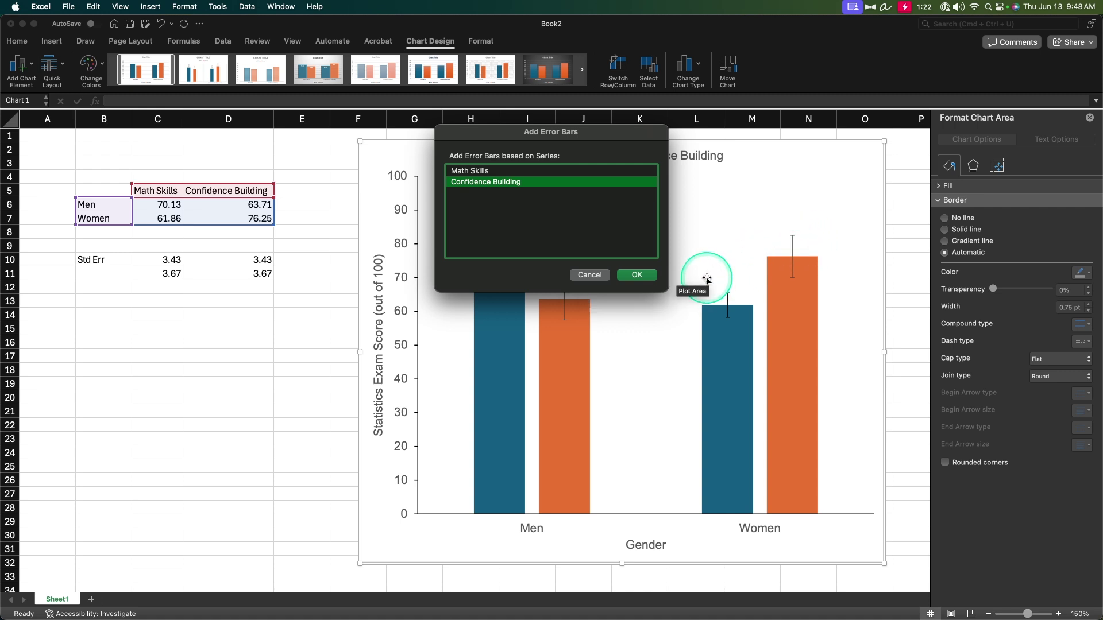
{"action": "left_click", "coordinate": [637, 275]}
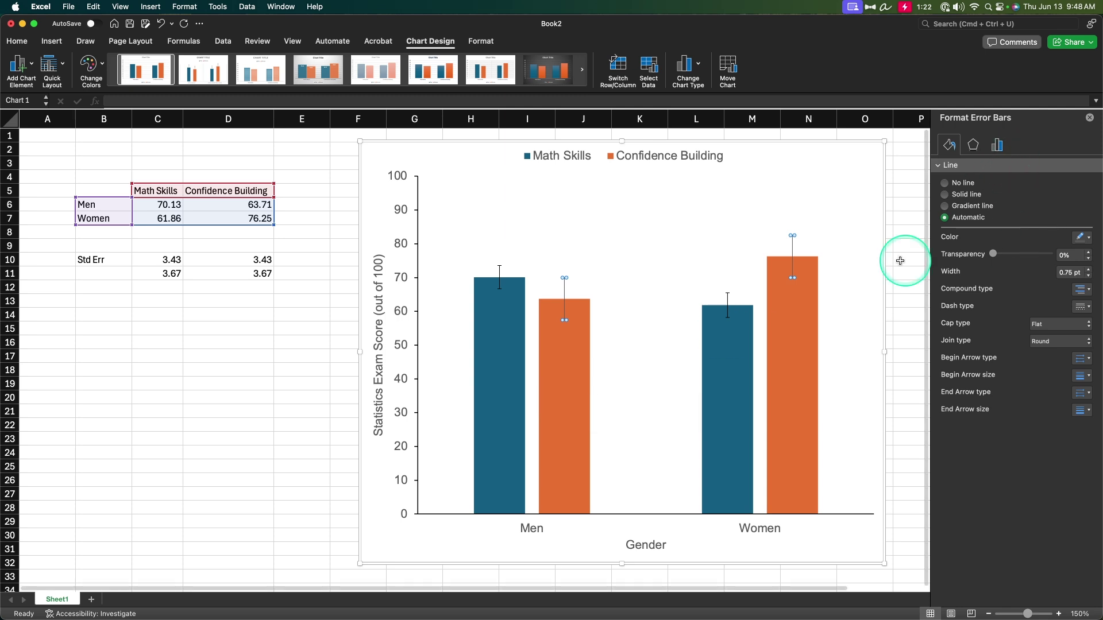
{"action": "left_click", "coordinate": [1087, 238]}
{"action": "left_click", "coordinate": [1004, 268]}
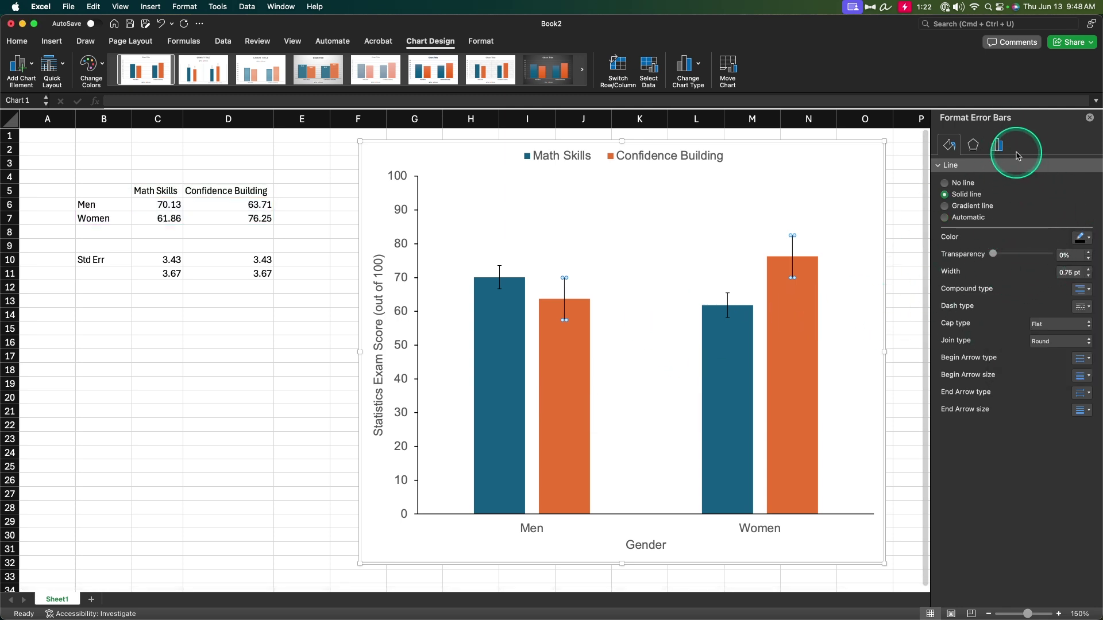
Give the Confidence Building error bars custom positive and negative values from cells D10:D11, and close the formatting options.
{"action": "left_click", "coordinate": [999, 146]}
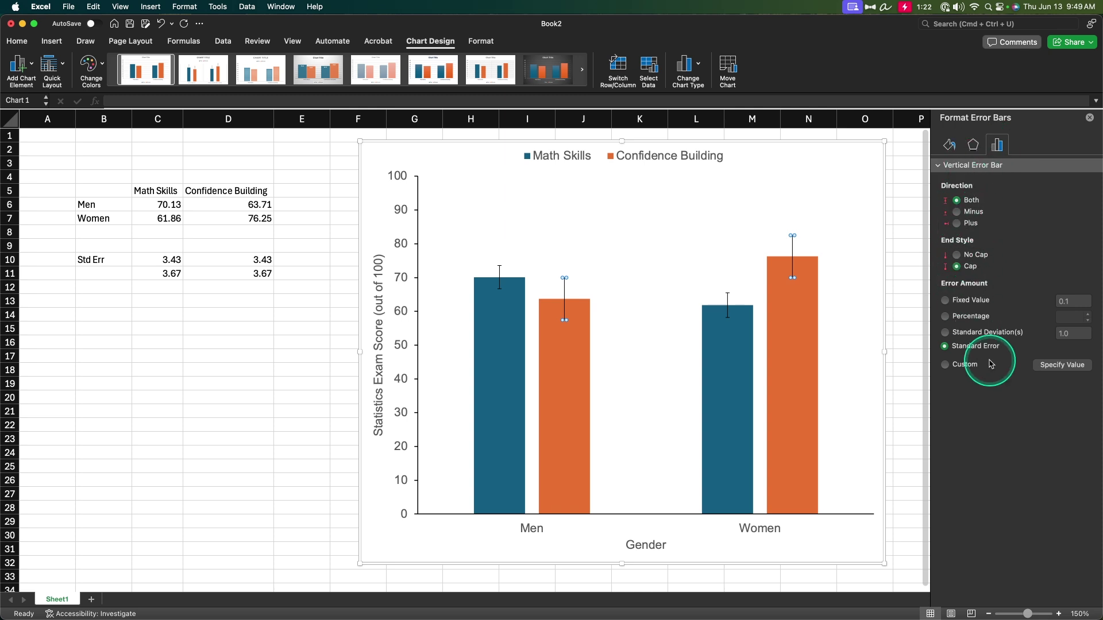
{"action": "left_click", "coordinate": [945, 365]}
{"action": "left_click", "coordinate": [1063, 365]}
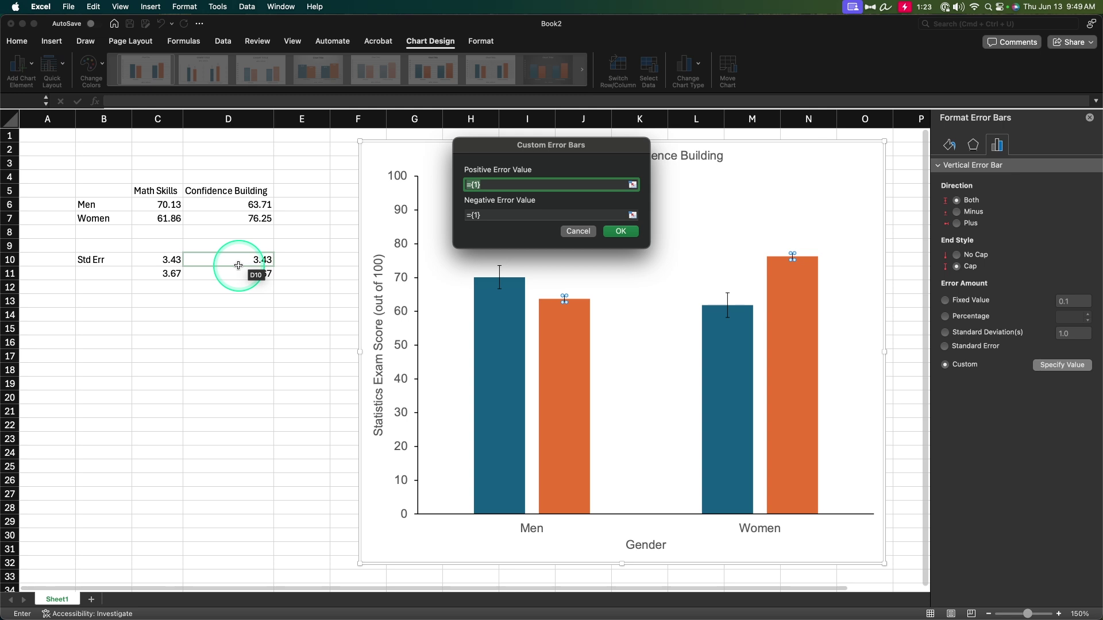
{"action": "left_click_drag", "start_coordinate": [253, 260], "coordinate": [256, 274]}
{"action": "key", "text": "Tab"}
{"action": "left_click", "coordinate": [621, 231]}
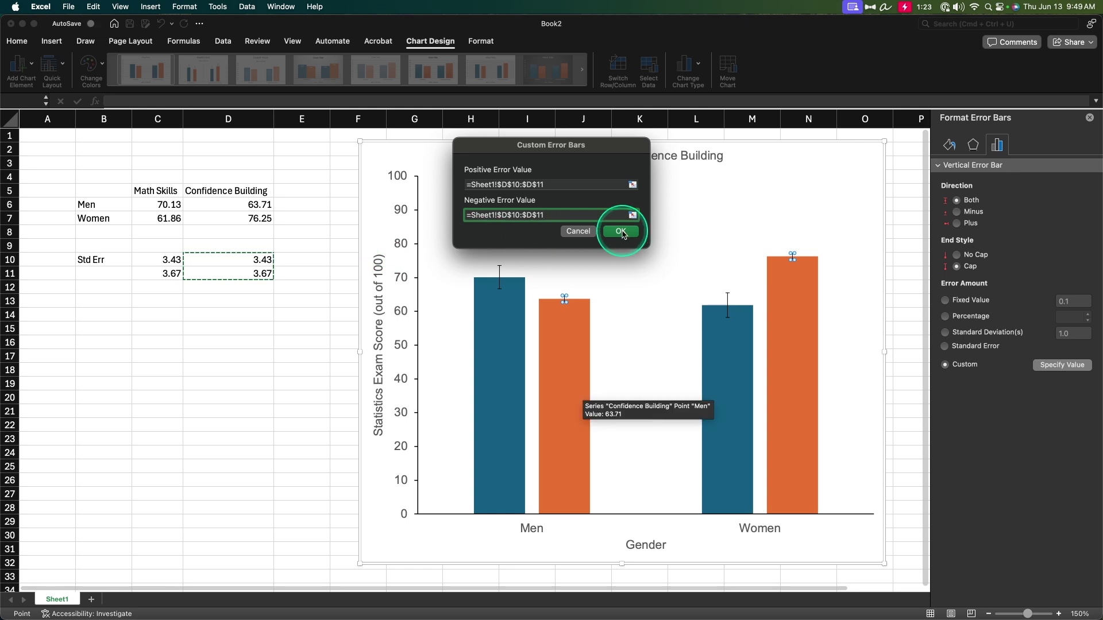
{"action": "left_click", "coordinate": [684, 142]}
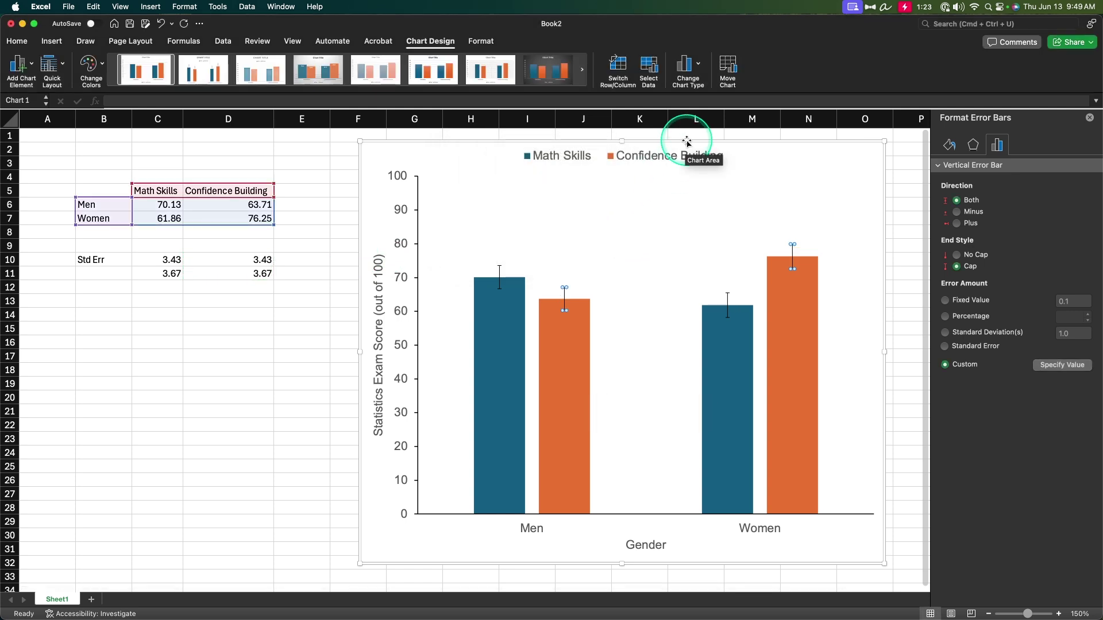
{"action": "left_click", "coordinate": [1090, 118]}
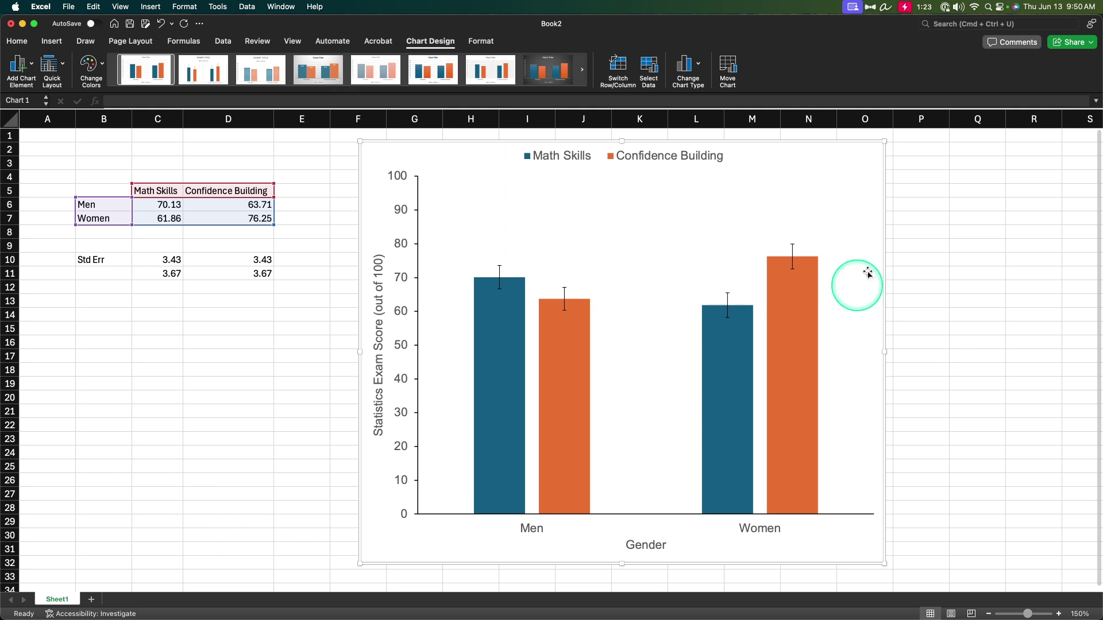
Set the bars' series overlap to -40% and gap width to 71%, and close the formatting options.
{"action": "left_click", "coordinate": [747, 438]}
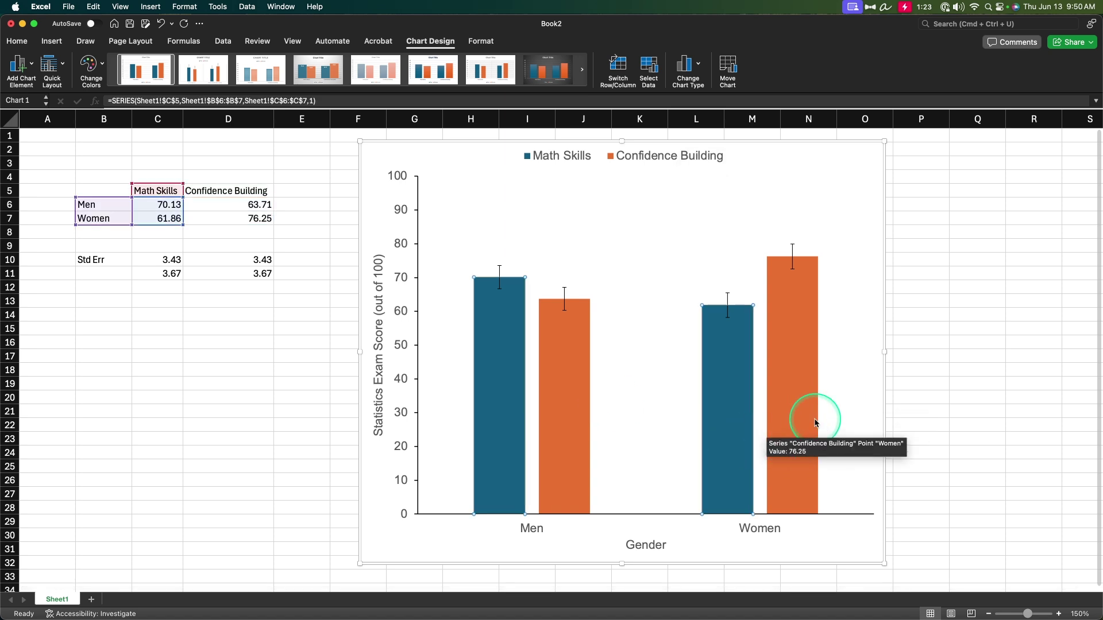
{"action": "double_click", "coordinate": [723, 411]}
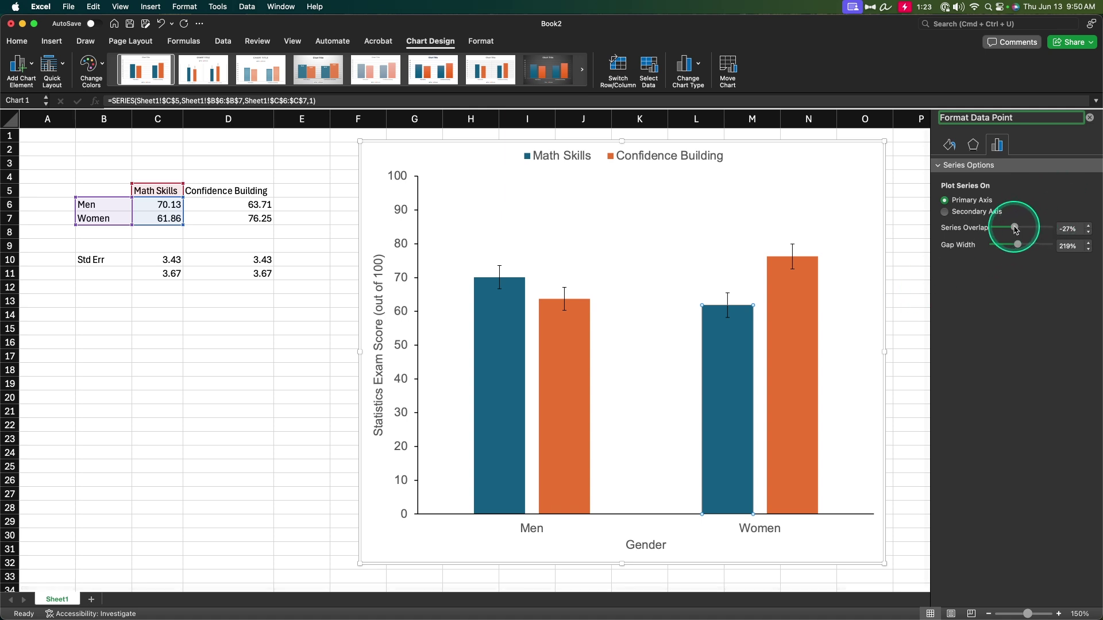
{"action": "left_click_drag", "start_coordinate": [1041, 227], "coordinate": [1002, 246]}
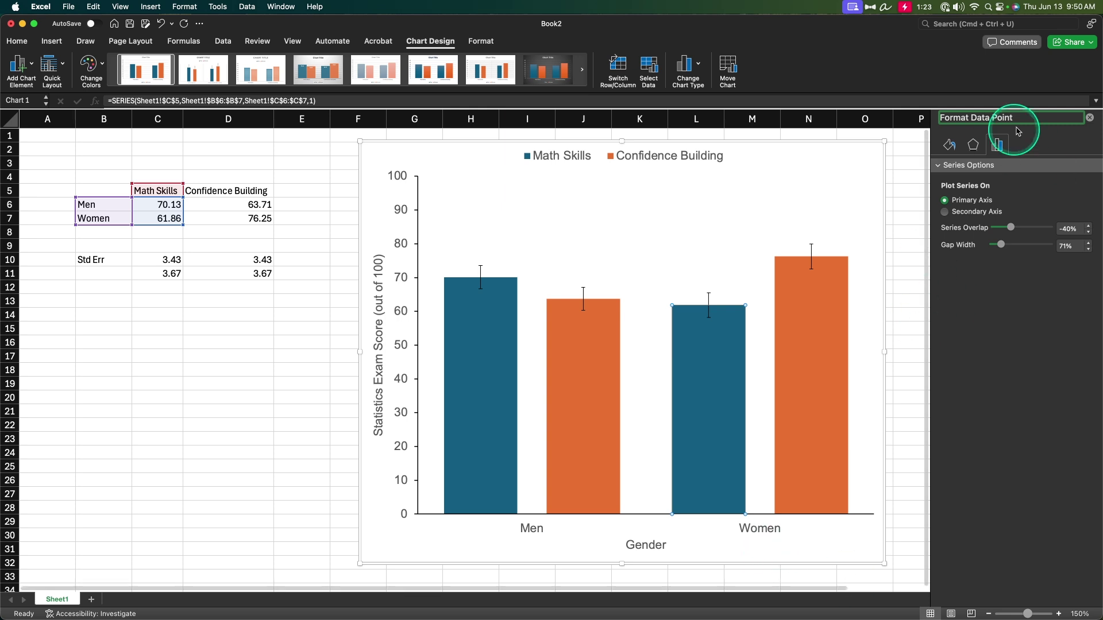
{"action": "left_click", "coordinate": [1090, 117]}
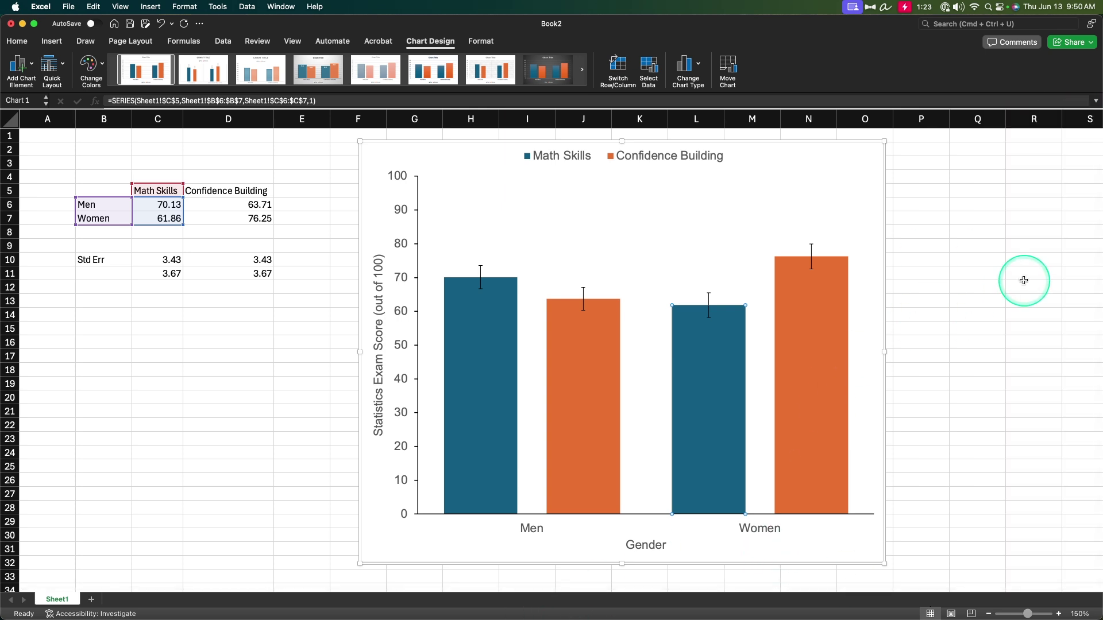